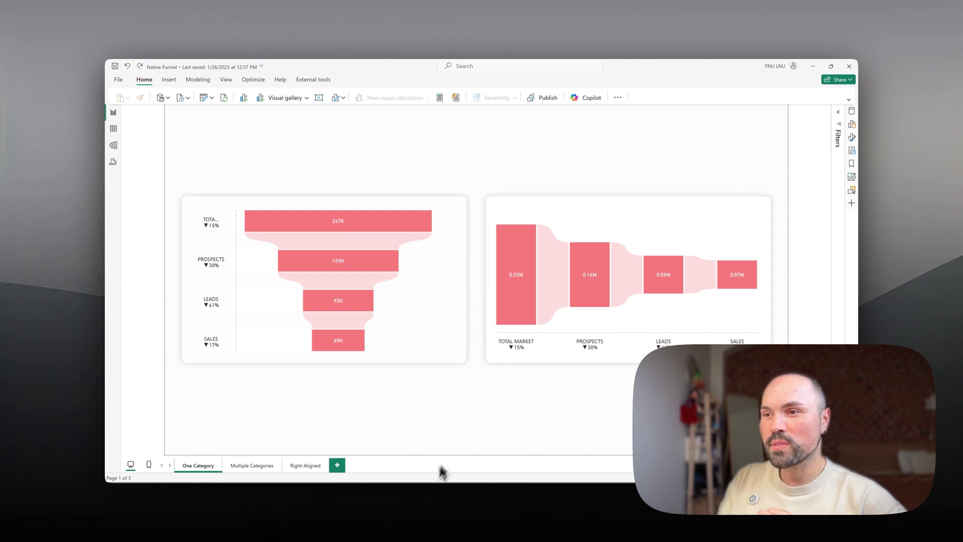
# Review the finished funnel charts on the One Category, Multiple Categories and Right-Aligned report pages
pyautogui.click(258, 467)
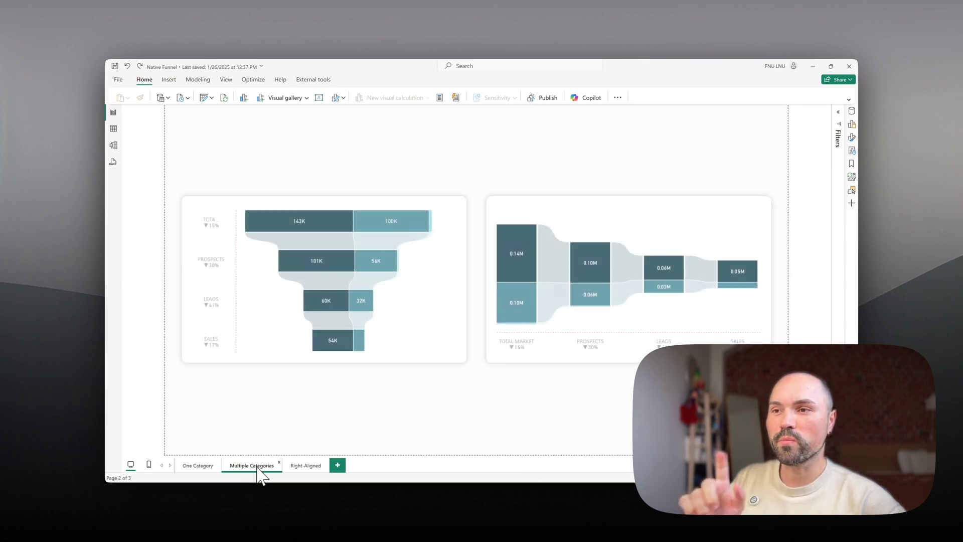
pyautogui.click(205, 466)
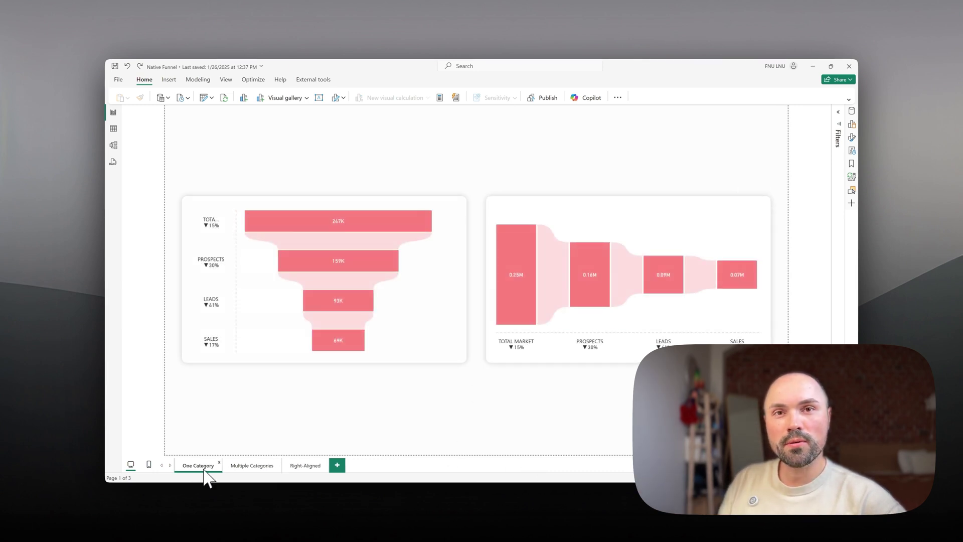
pyautogui.click(241, 467)
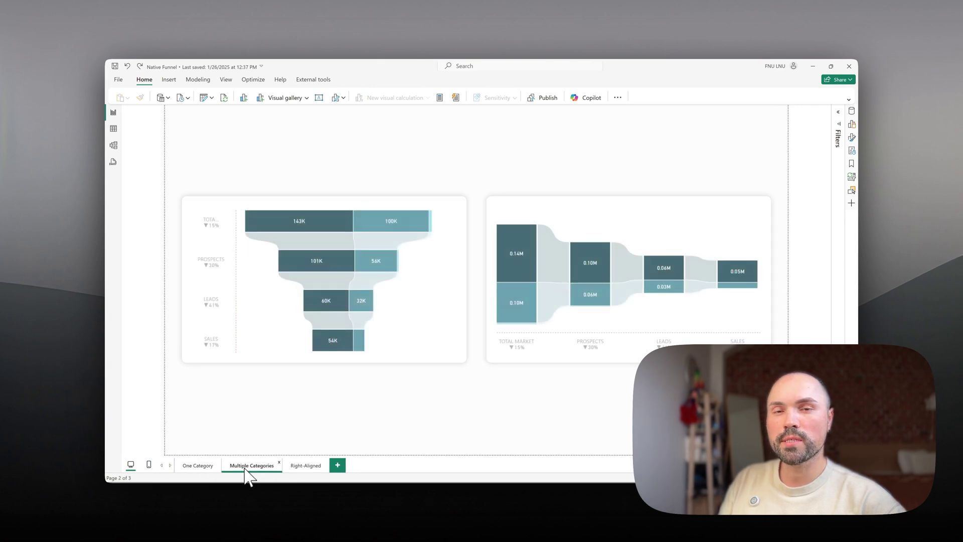
pyautogui.click(309, 467)
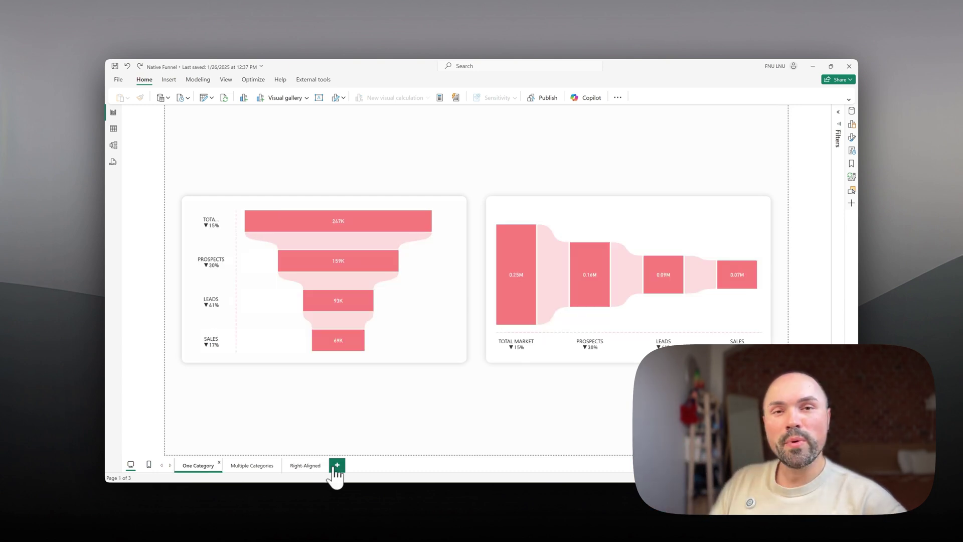
# Add a new report page and set its canvas background to the lightest grey shade of the white theme color
pyautogui.click(337, 465)
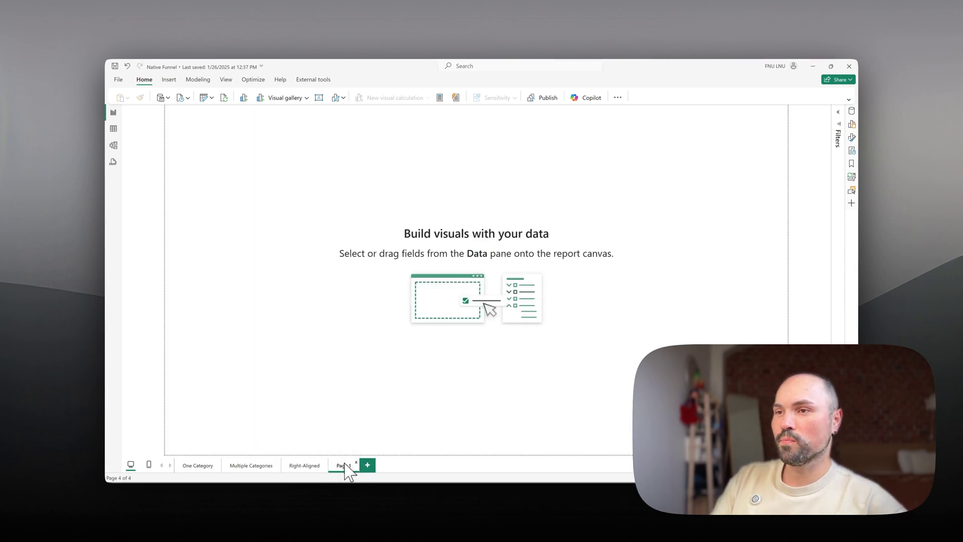
pyautogui.click(852, 137)
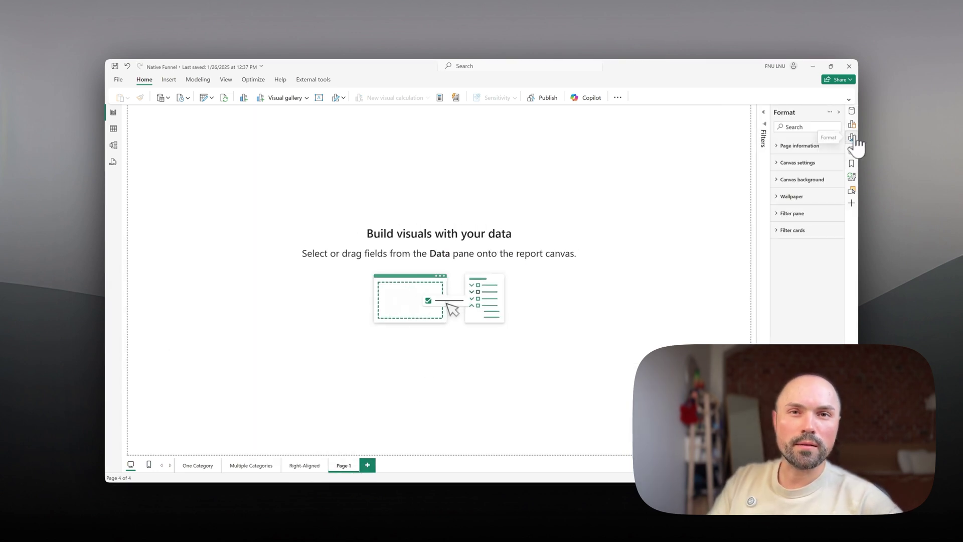
pyautogui.click(809, 166)
pyautogui.click(808, 167)
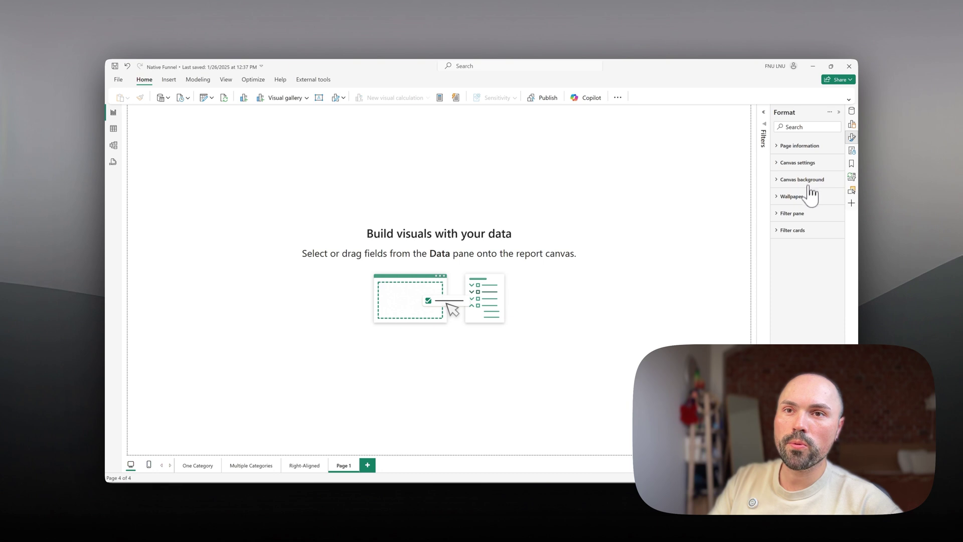
pyautogui.click(805, 180)
pyautogui.click(788, 207)
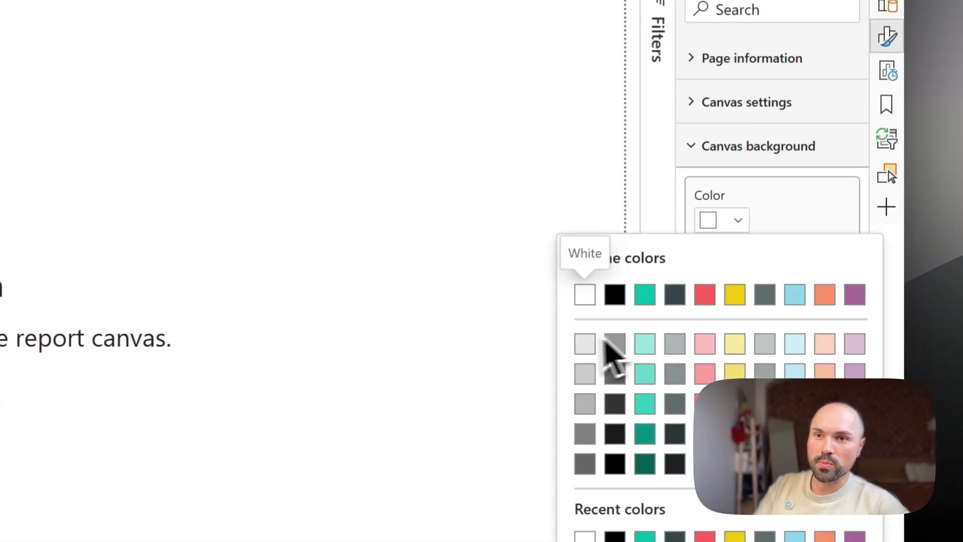
pyautogui.click(586, 344)
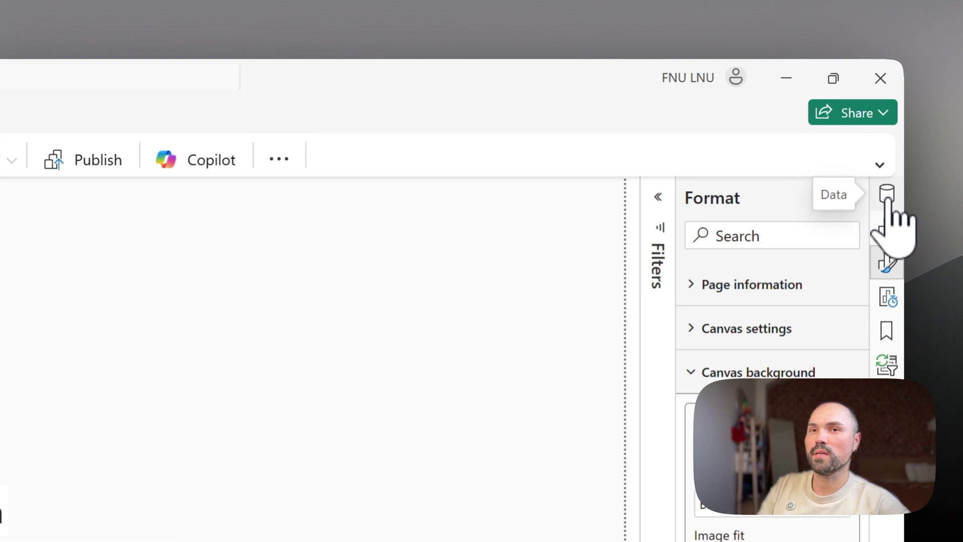
# Show the Funnel table's fields and review the example charts on the One Category page
pyautogui.click(887, 197)
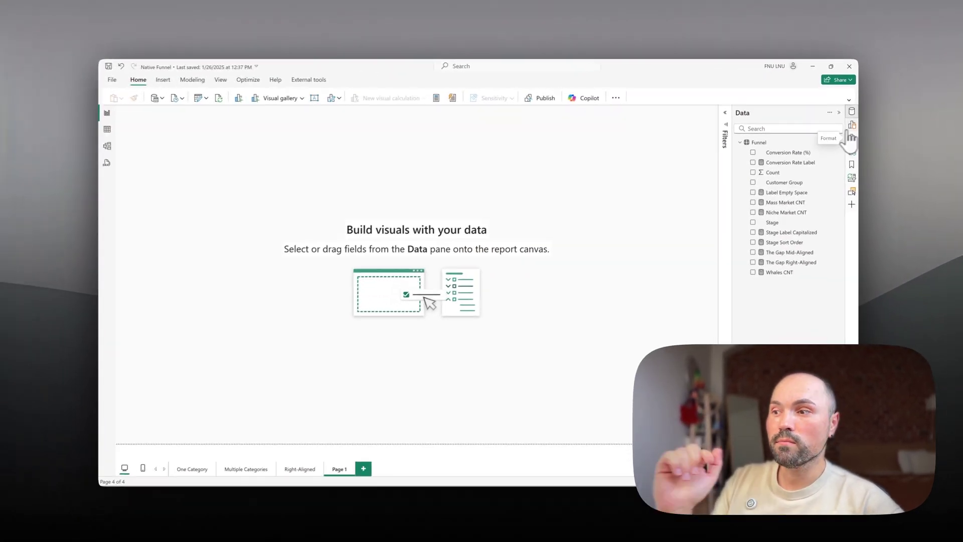
pyautogui.click(190, 469)
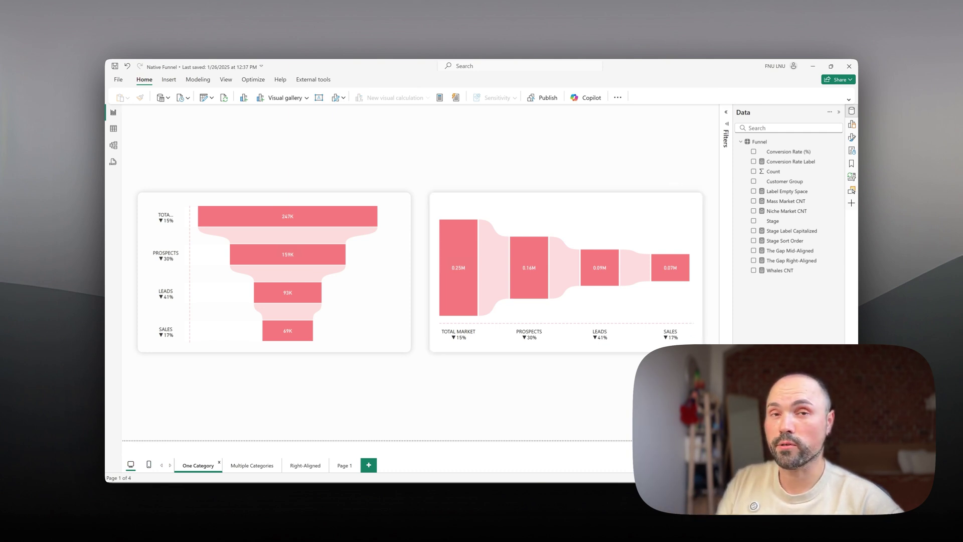
# Insert an empty stacked bar chart on Page 1 and enlarge it across the middle of the canvas
pyautogui.click(346, 465)
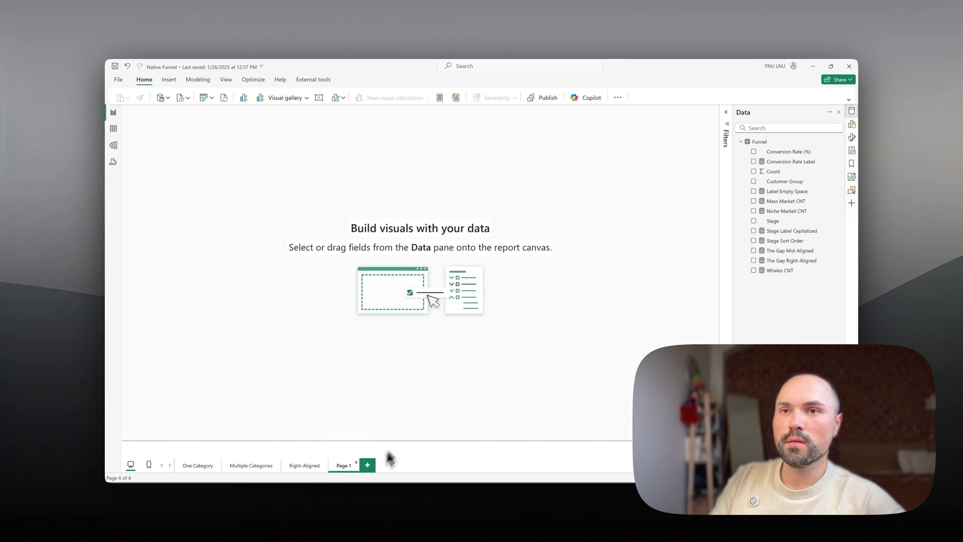
pyautogui.click(852, 124)
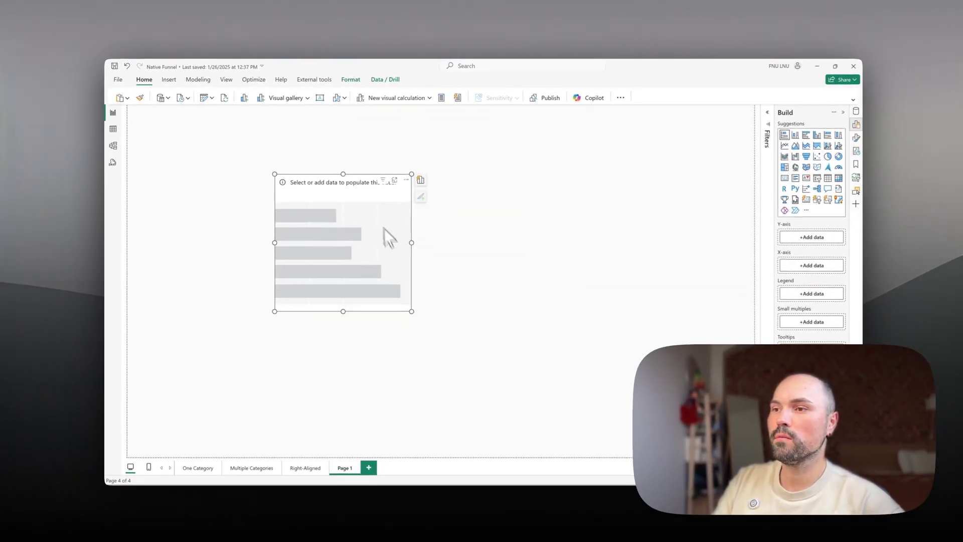
pyautogui.moveTo(409, 309); pyautogui.dragTo(612, 368)
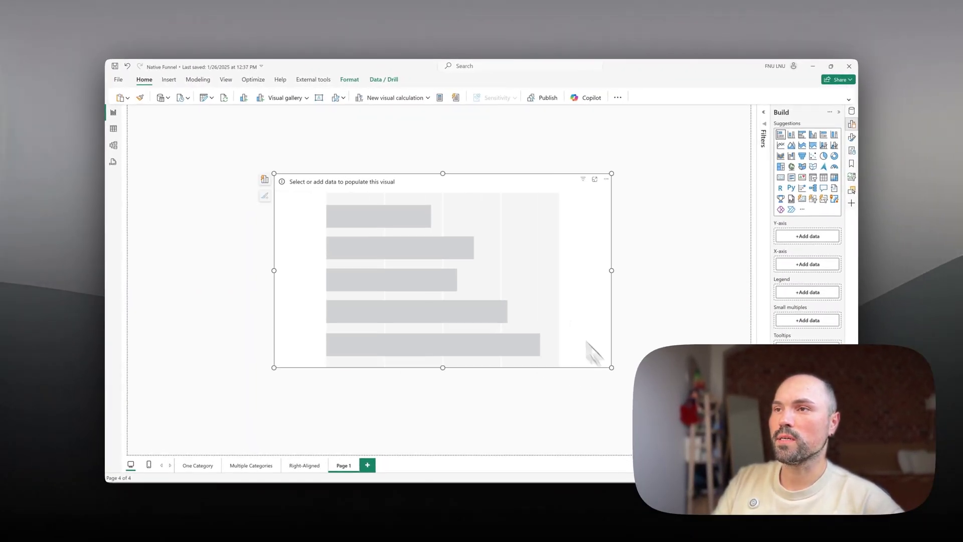
# Align the empty bar chart to the middle and center of the page and keep it selected
pyautogui.click(351, 81)
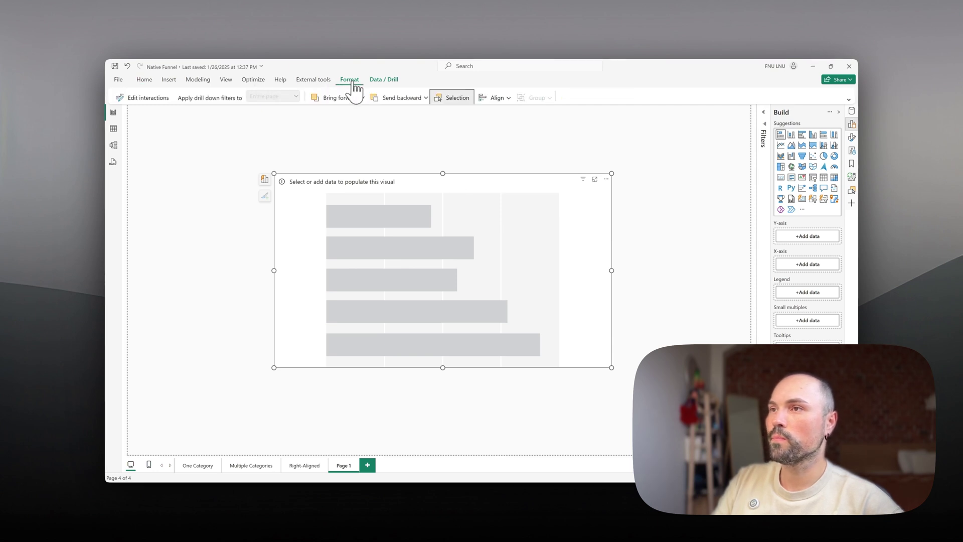
pyautogui.click(497, 98)
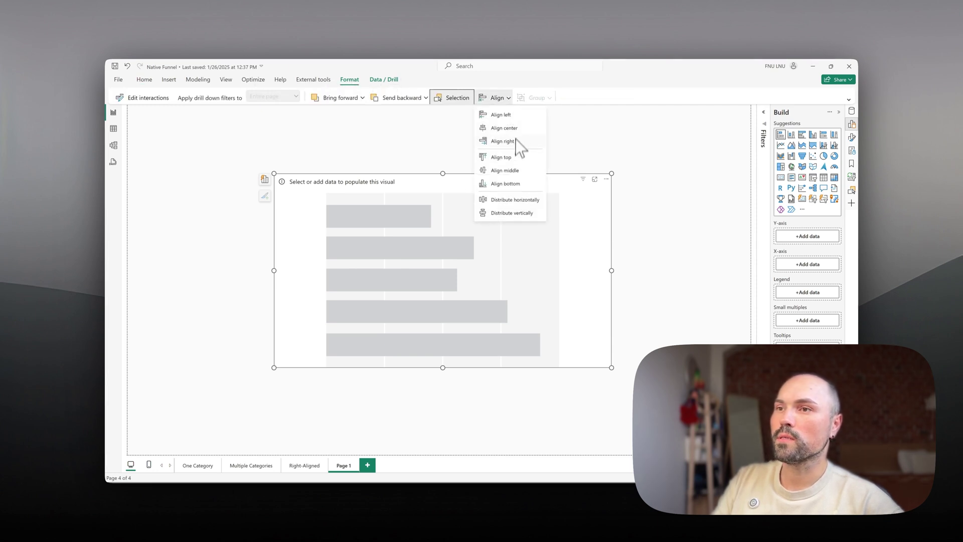
pyautogui.click(513, 168)
pyautogui.click(496, 96)
pyautogui.click(502, 126)
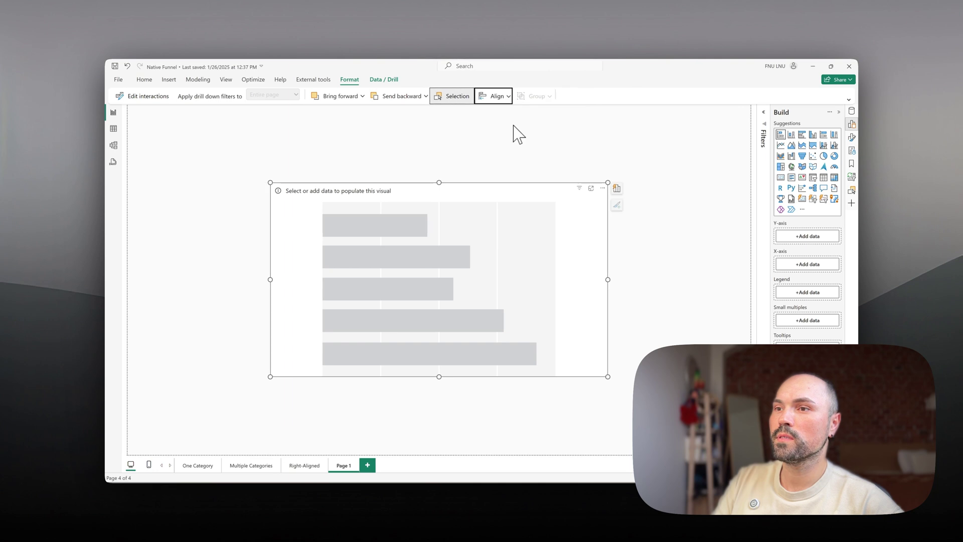
pyautogui.click(614, 233)
pyautogui.click(533, 240)
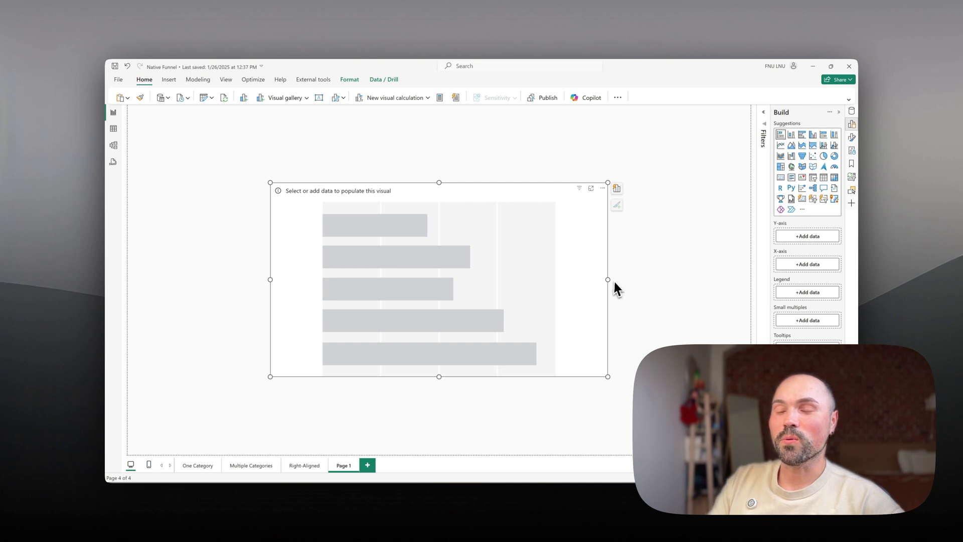
# Examine the Stage and Count columns of the Funnel table's data, and return to the report
pyautogui.click(852, 112)
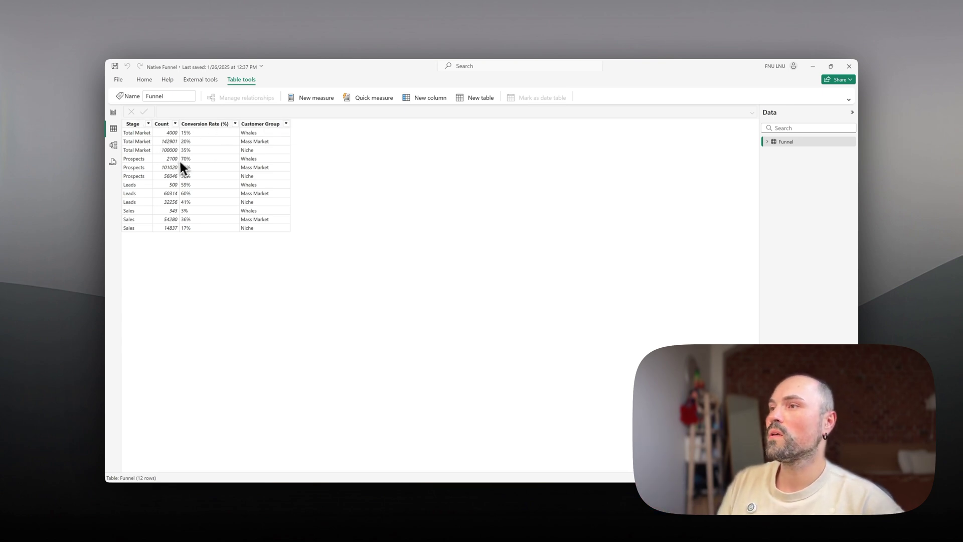
pyautogui.click(161, 123)
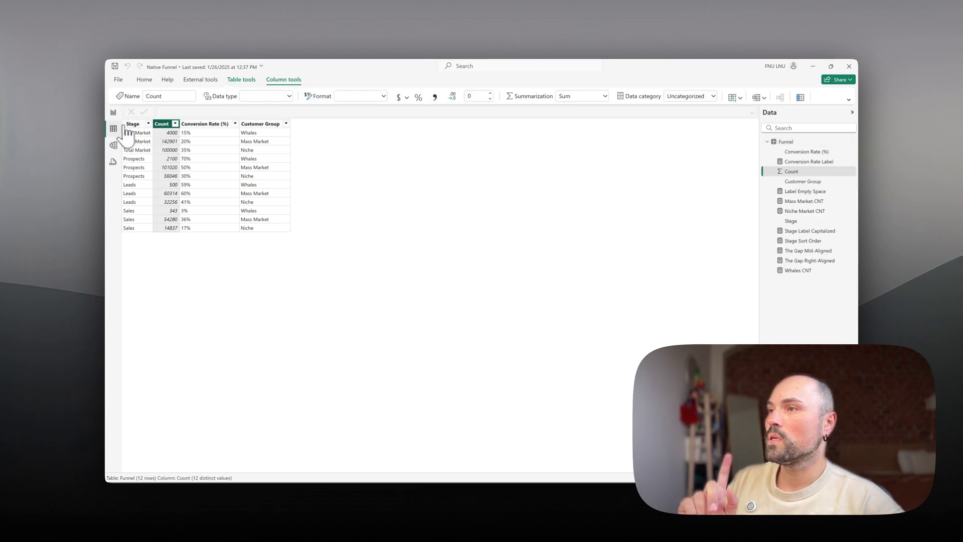
pyautogui.click(133, 124)
pyautogui.click(114, 114)
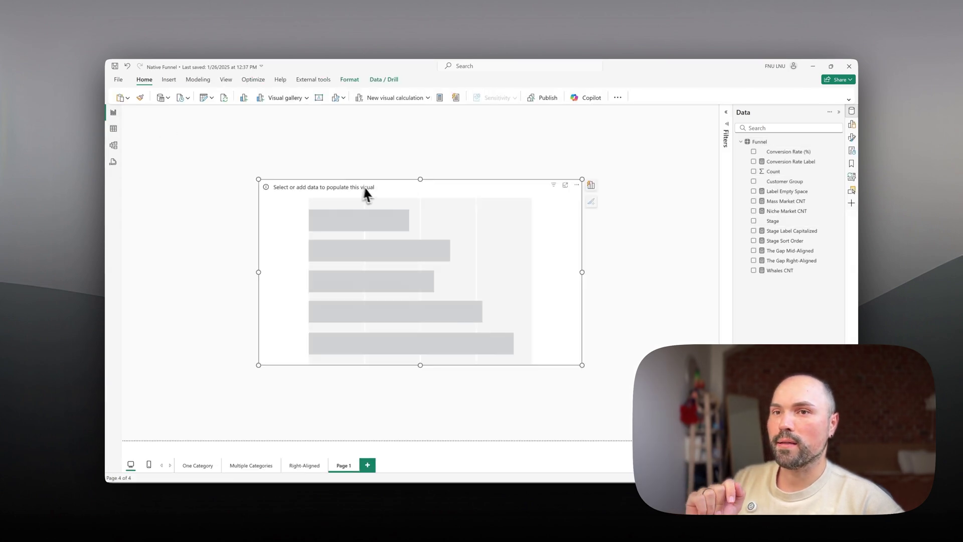
# Assign the Stage field to the bar chart's Y-axis and the Count field to its X-axis
pyautogui.click(852, 138)
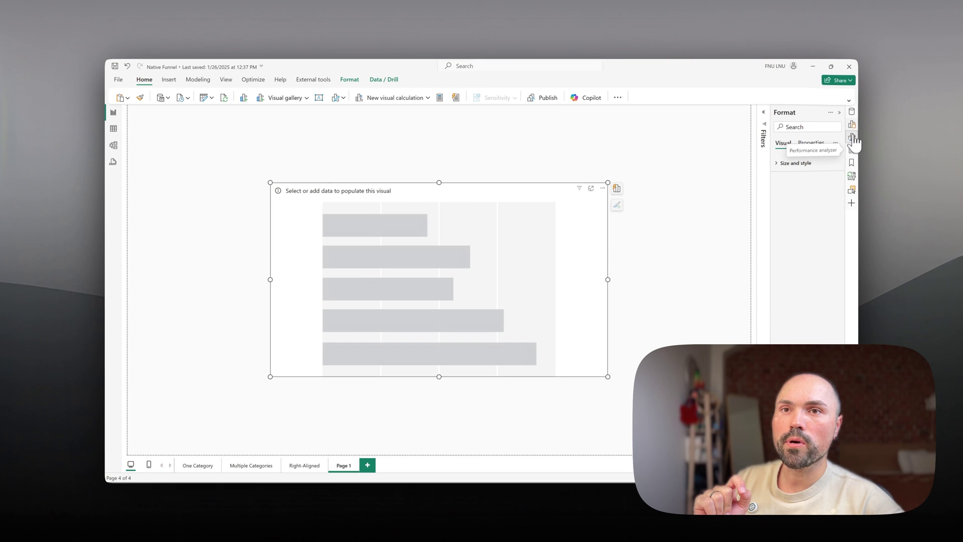
pyautogui.click(851, 125)
pyautogui.click(828, 235)
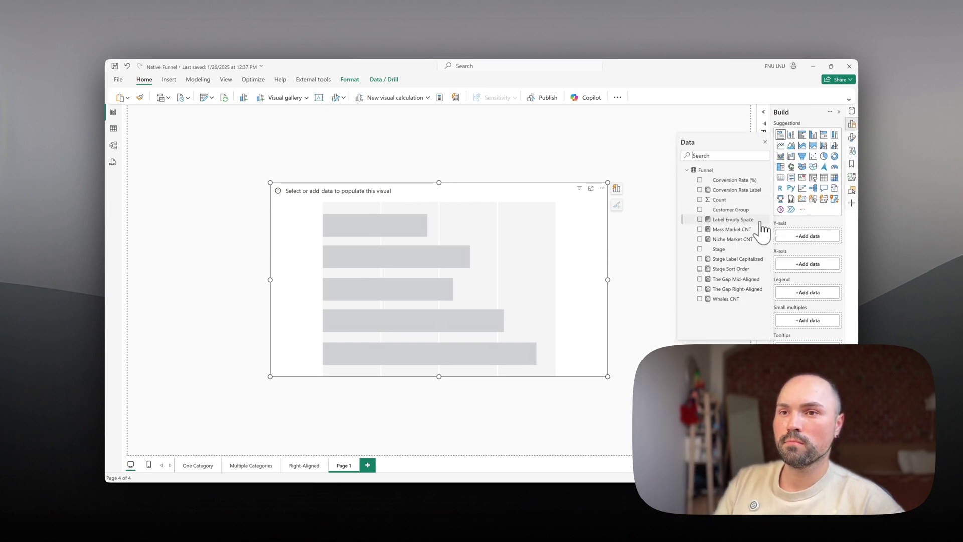
pyautogui.click(699, 249)
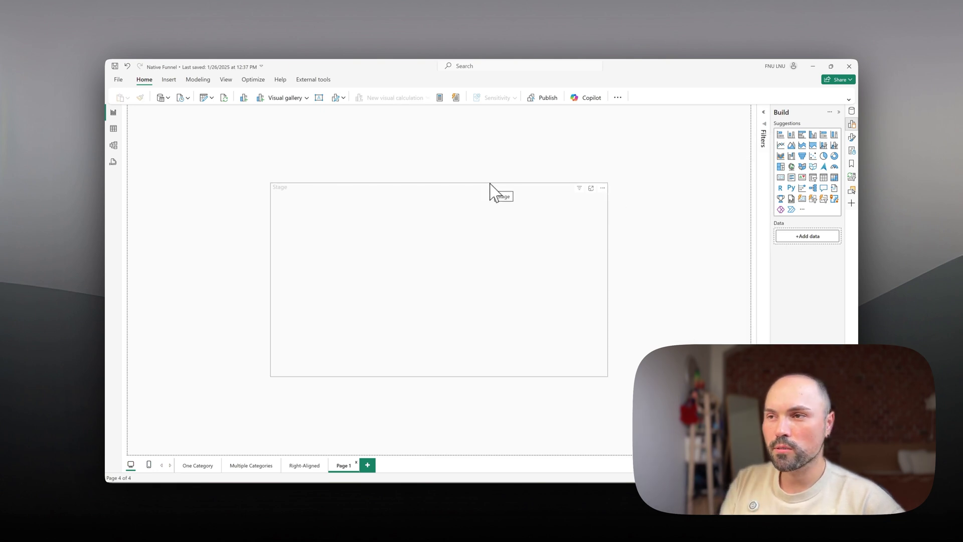
pyautogui.moveTo(489, 189); pyautogui.dragTo(491, 191)
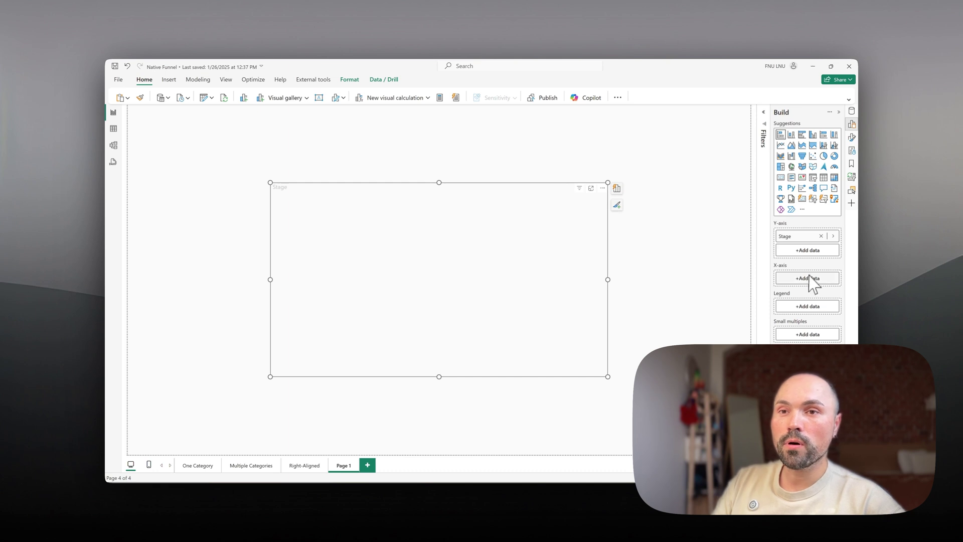
pyautogui.click(852, 113)
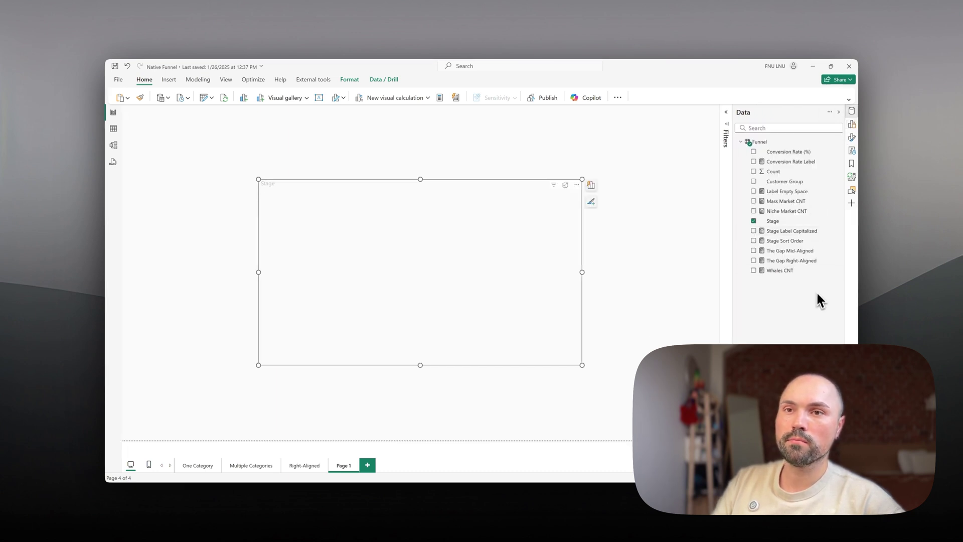
pyautogui.click(753, 172)
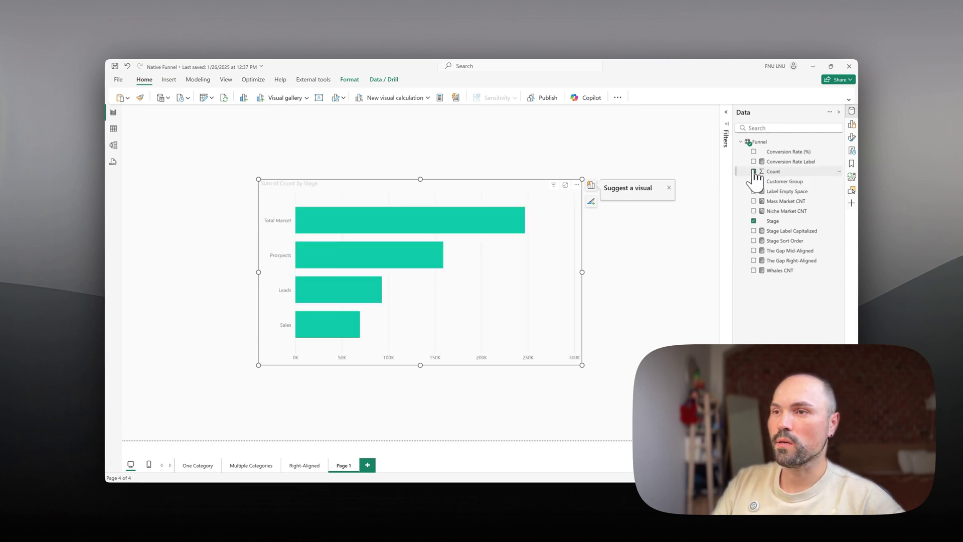
# Deselect the chart, open the formula of The Gap Mid-Aligned measure, and examine its _currentValue variable
pyautogui.click(647, 141)
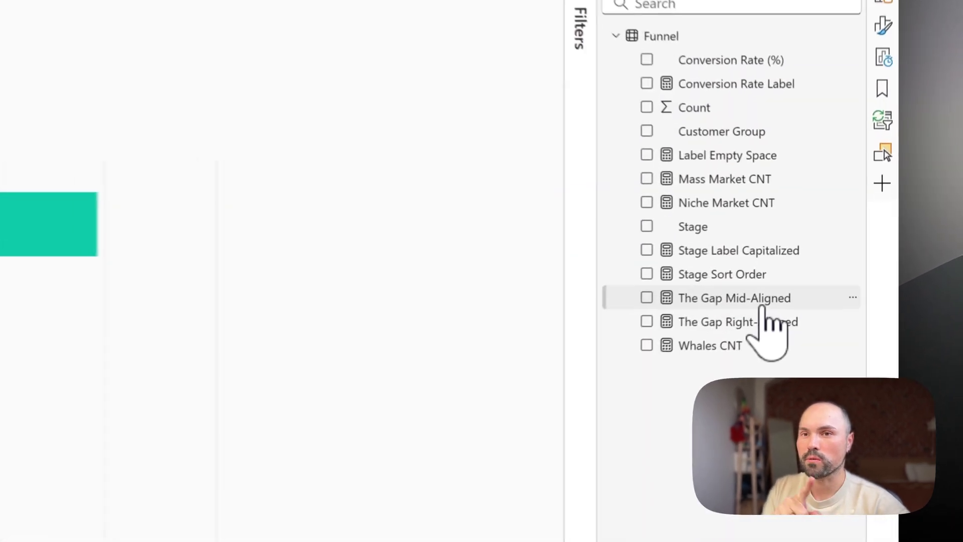
pyautogui.click(761, 304)
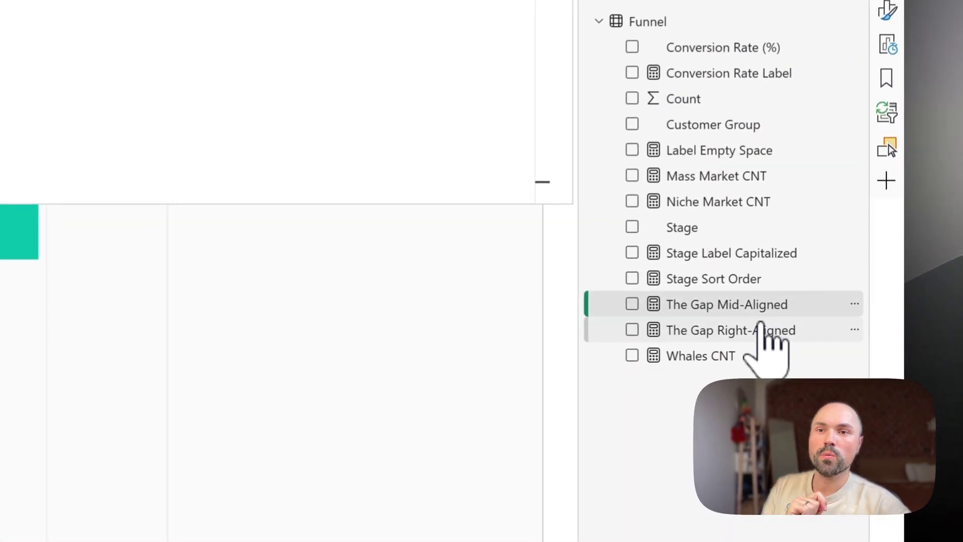
pyautogui.click(801, 329)
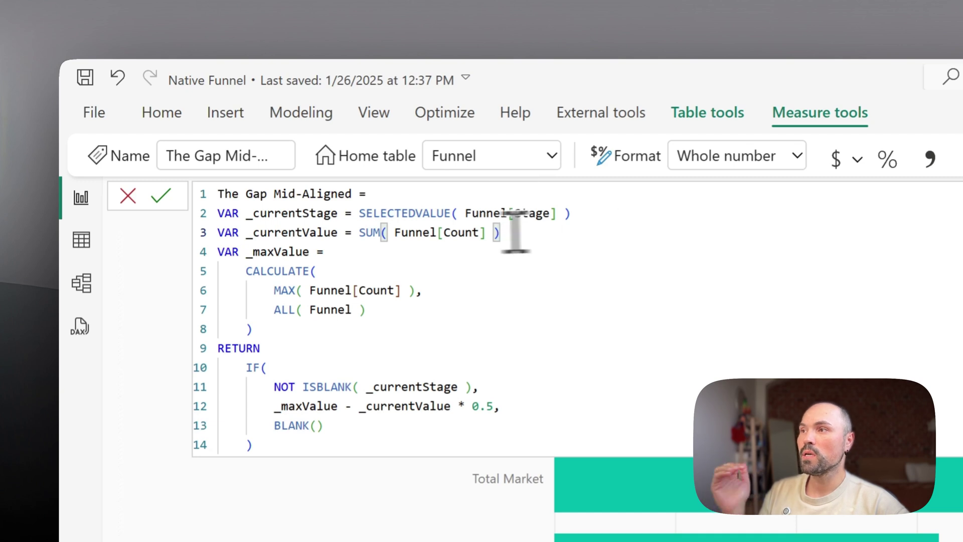
pyautogui.click(458, 232)
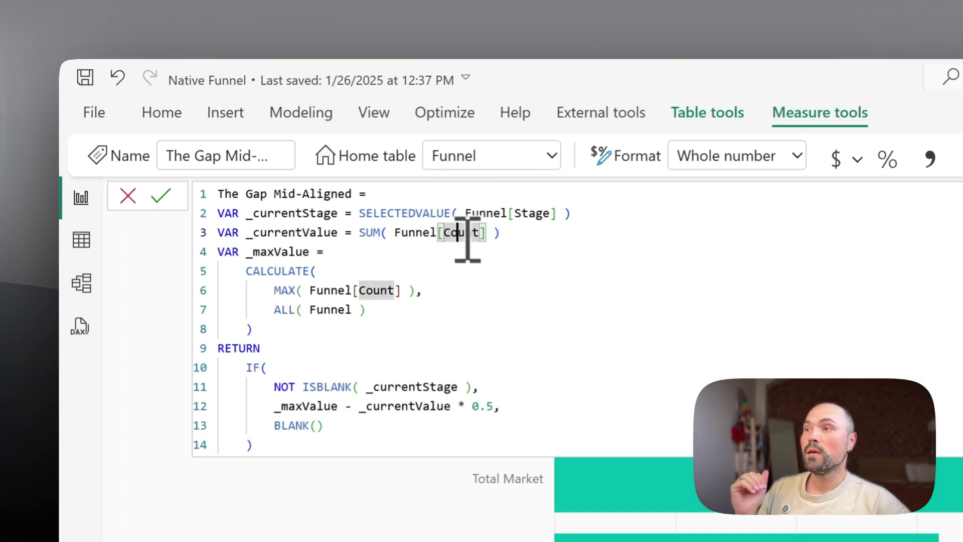
pyautogui.click(354, 232)
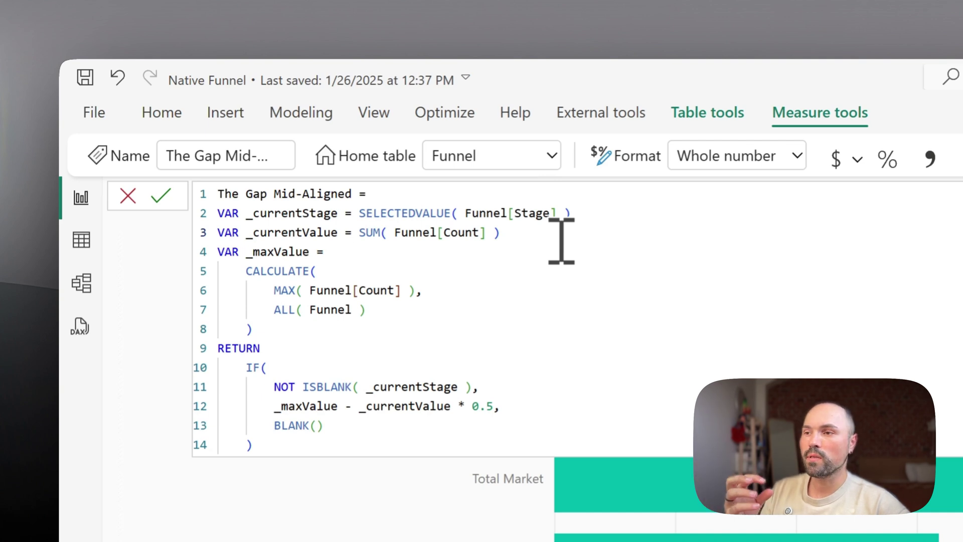
# Examine the _maxValue variable in the measure, highlighting the MAX( Funnel[Count] ) line of its CALCULATE expression
pyautogui.click(387, 247)
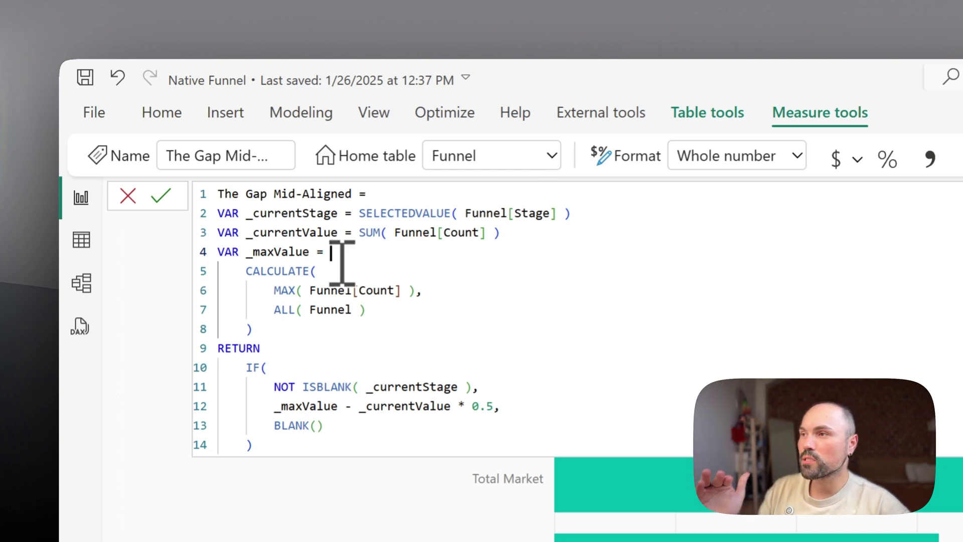
pyautogui.click(324, 309)
pyautogui.moveTo(279, 308)
pyautogui.mouseDown()
pyautogui.moveTo(434, 315)
pyautogui.moveTo(278, 300)
pyautogui.mouseUp()
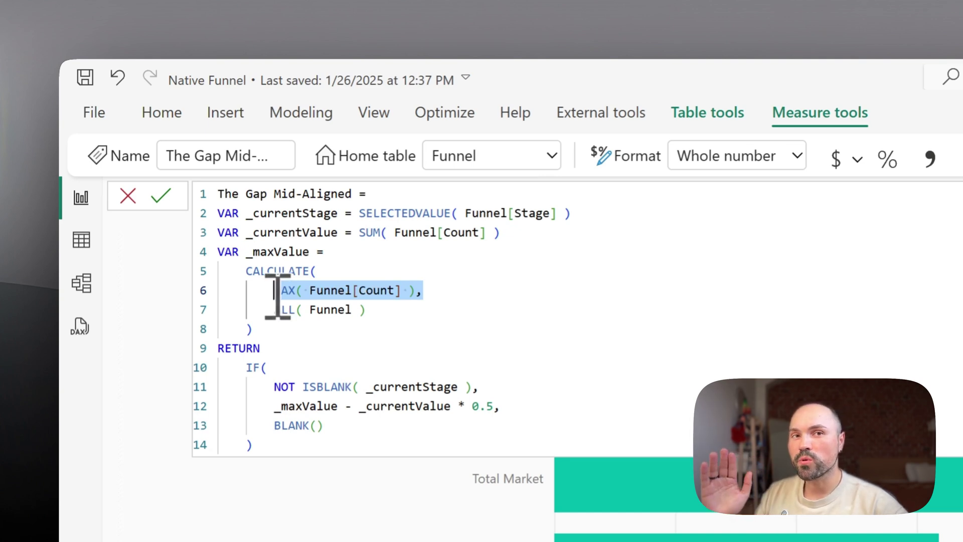
pyautogui.moveTo(277, 296); pyautogui.dragTo(281, 288)
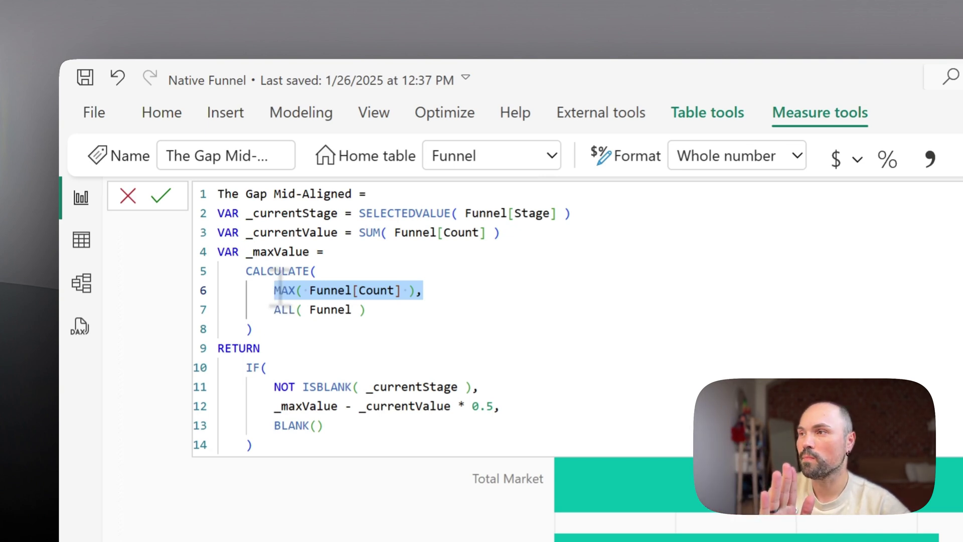
# Examine the measure's RETURN block: the IF condition NOT ISBLANK( _currentStage ) and the _maxValue - _currentValue * 0.5 expression, highlighting _maxValue
pyautogui.click(307, 329)
pyautogui.click(286, 367)
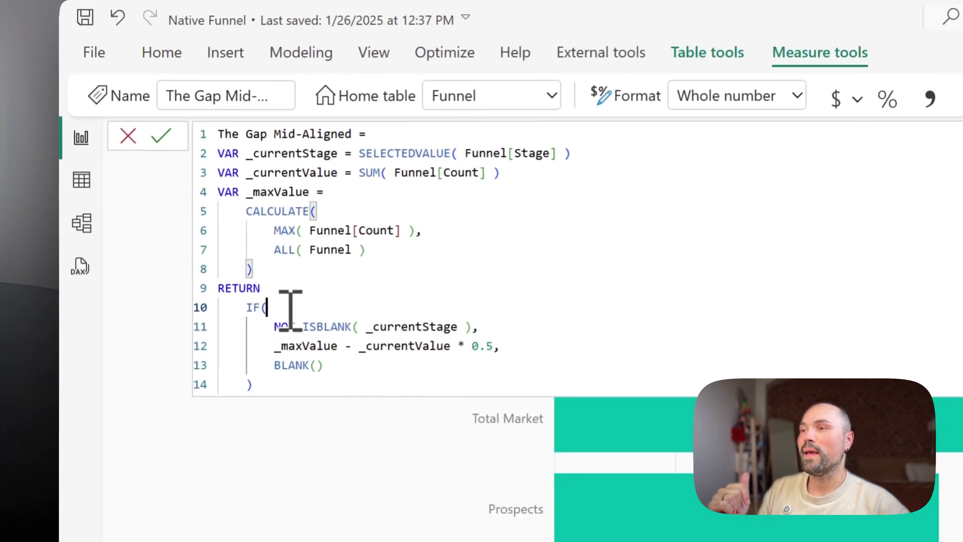
pyautogui.click(345, 327)
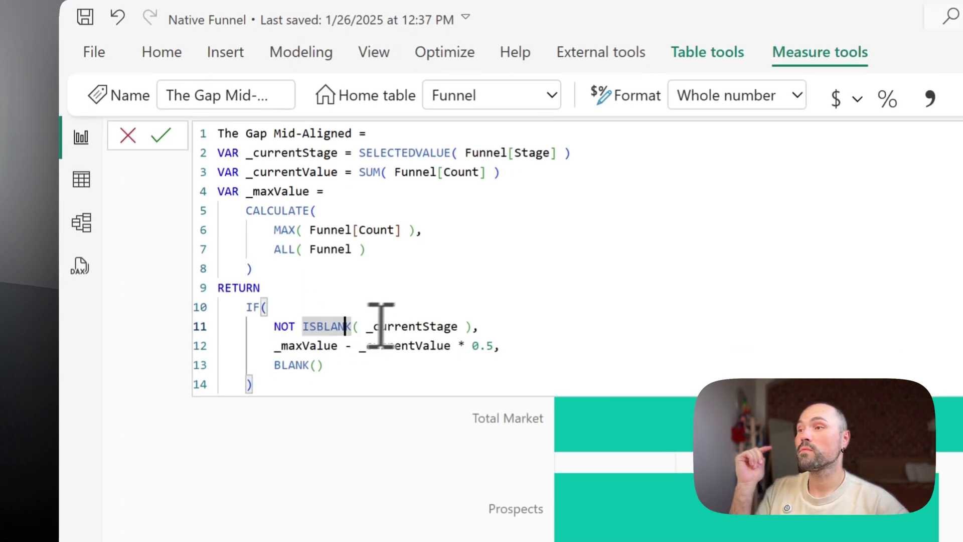
pyautogui.click(409, 326)
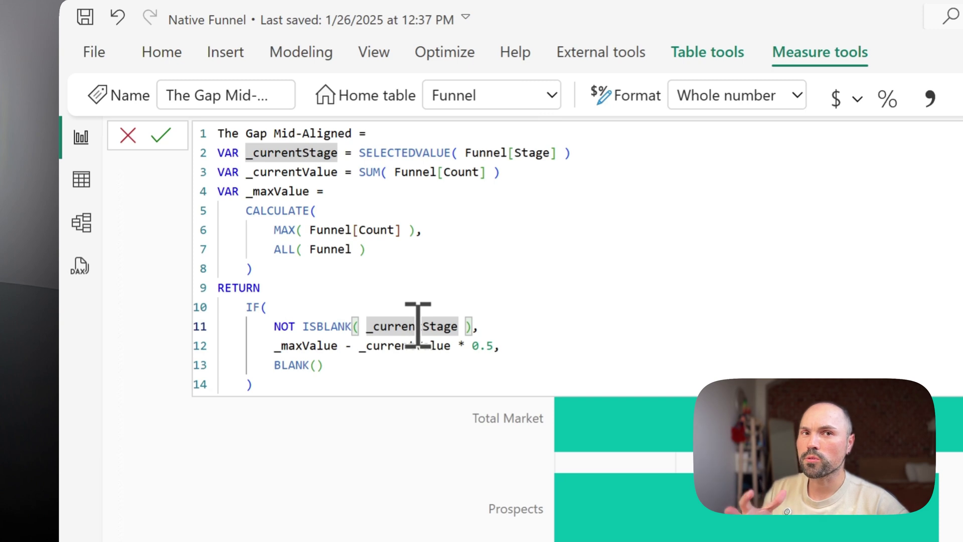
pyautogui.click(502, 325)
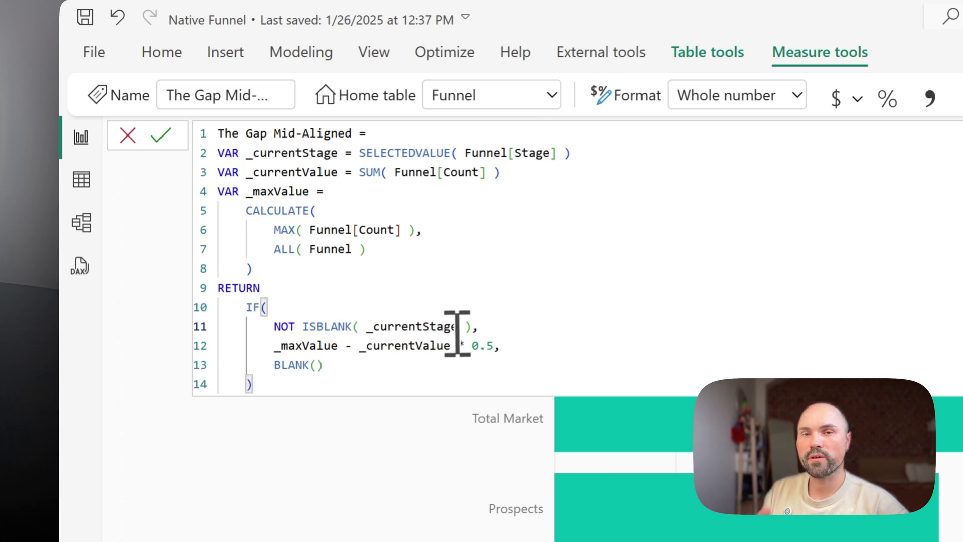
pyautogui.doubleClick(314, 345)
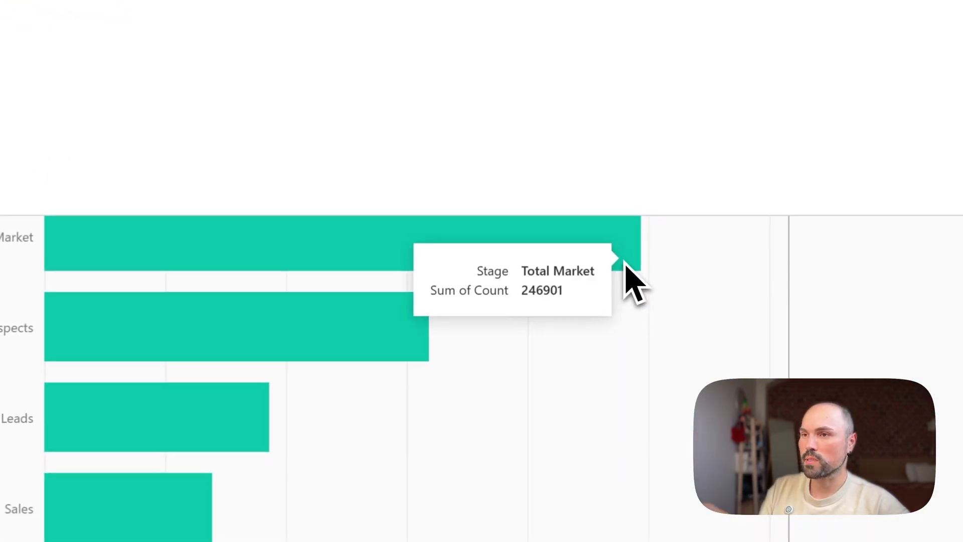
# Read the Sum of Count values on the Total Market, Prospects and Leads bars, and collapse the measure's formula
pyautogui.moveTo(627, 259)
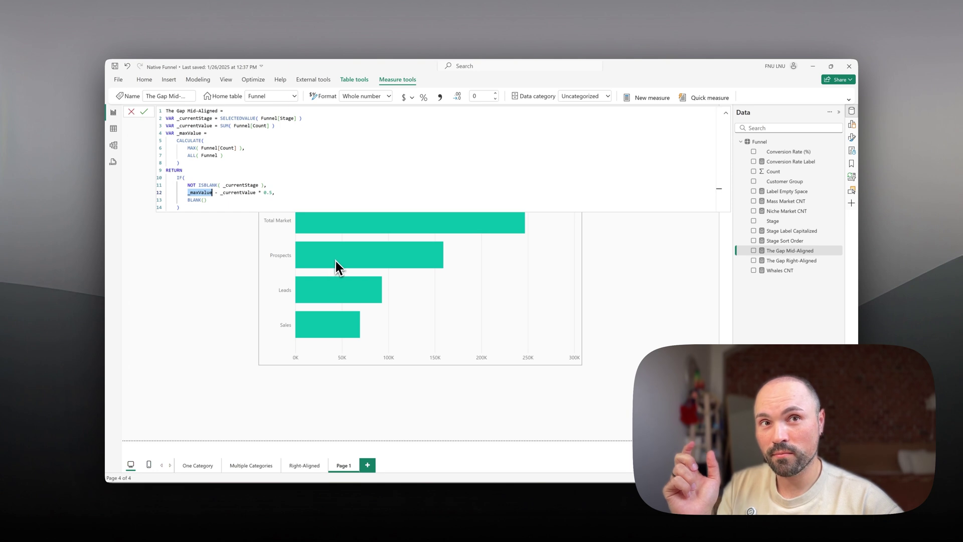
pyautogui.moveTo(335, 262)
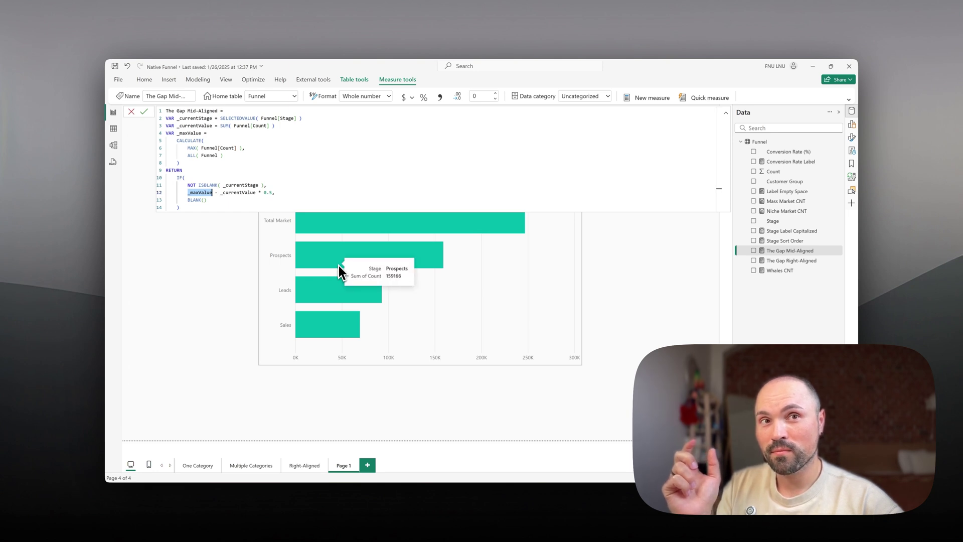
pyautogui.moveTo(348, 290)
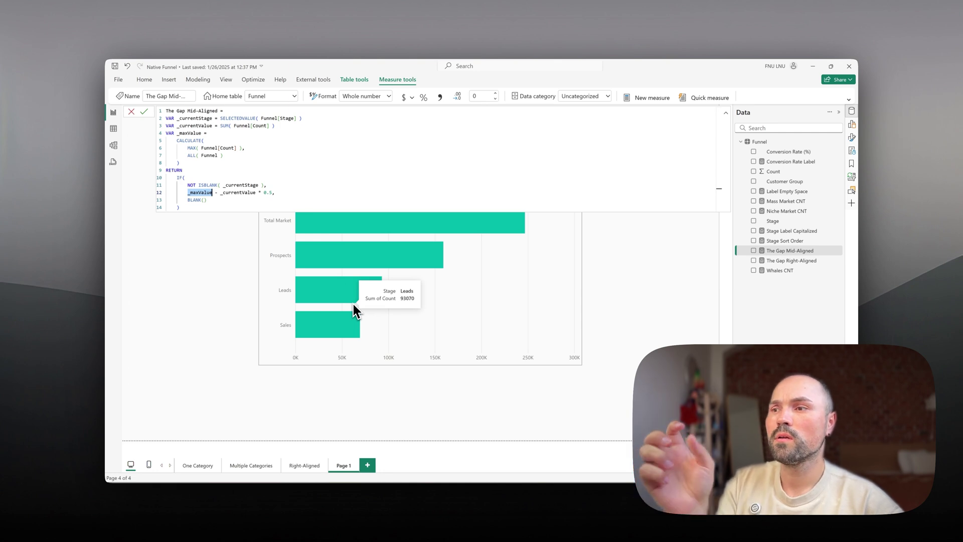
pyautogui.click(726, 112)
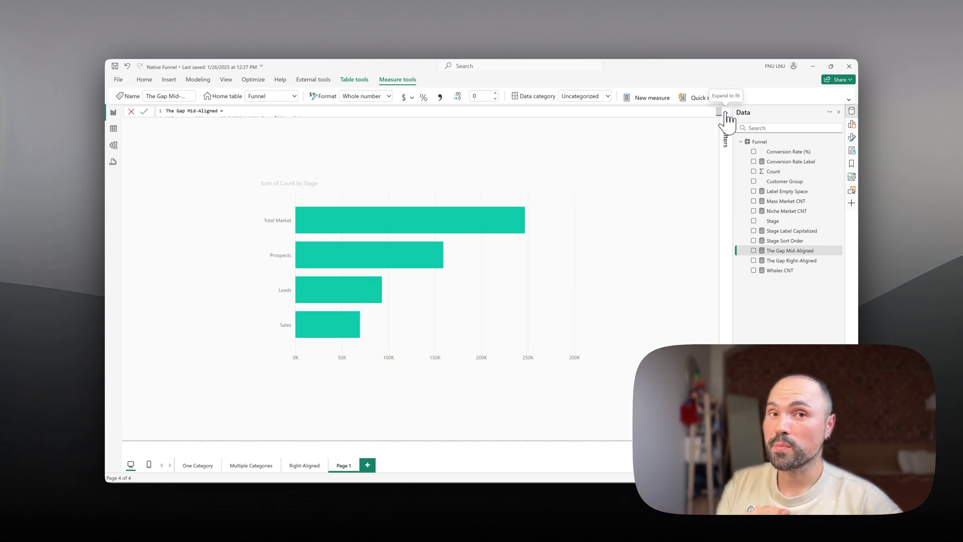
# Select the bar chart and add The Gap Mid-Aligned measure to its X-axis
pyautogui.click(477, 183)
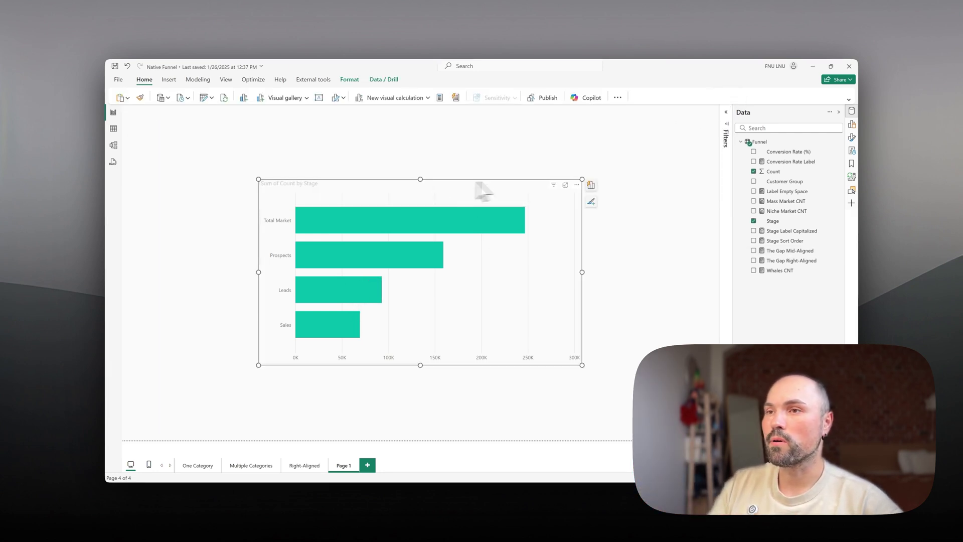
pyautogui.click(853, 139)
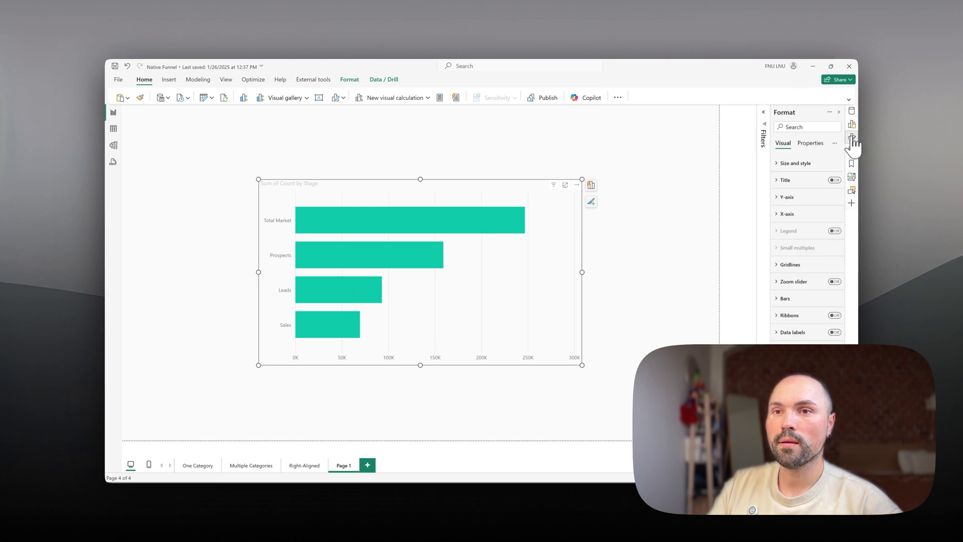
pyautogui.click(853, 140)
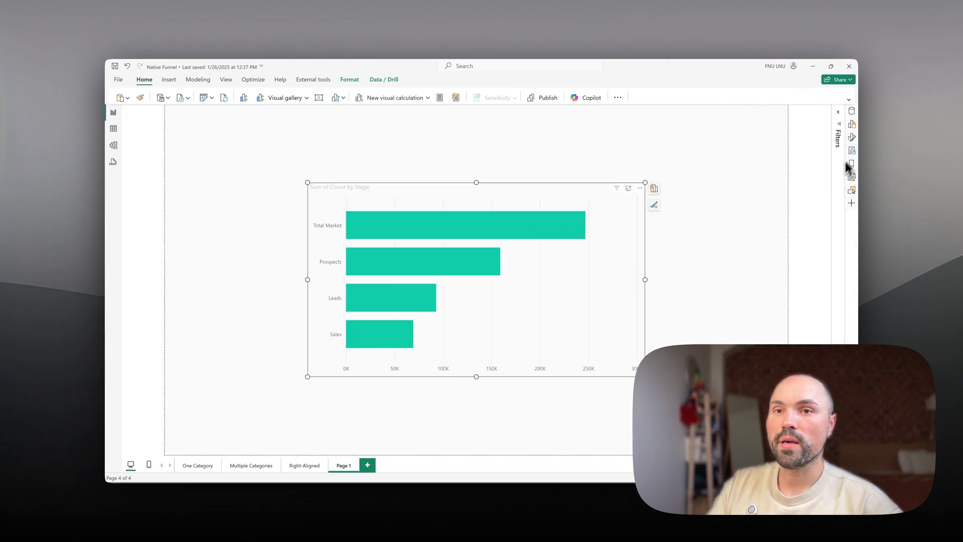
pyautogui.click(851, 113)
pyautogui.click(758, 251)
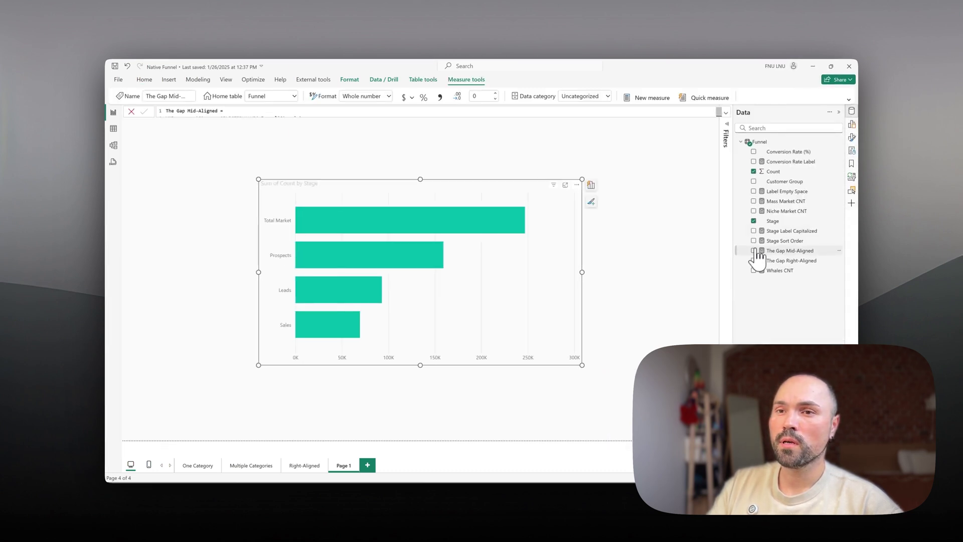
pyautogui.click(754, 251)
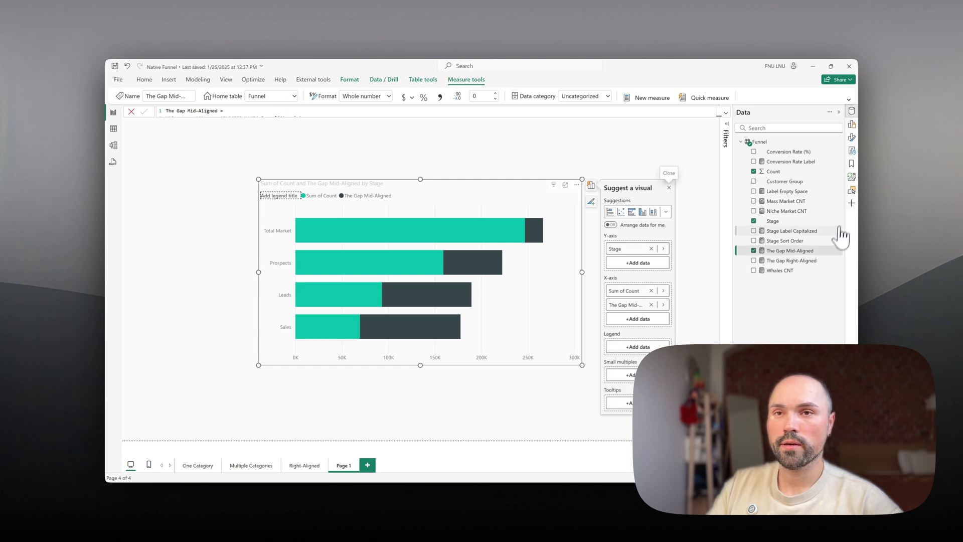
# Reorder the chart's X-axis fields so The Gap Mid-Aligned comes before Sum of Count
pyautogui.click(853, 139)
pyautogui.click(853, 114)
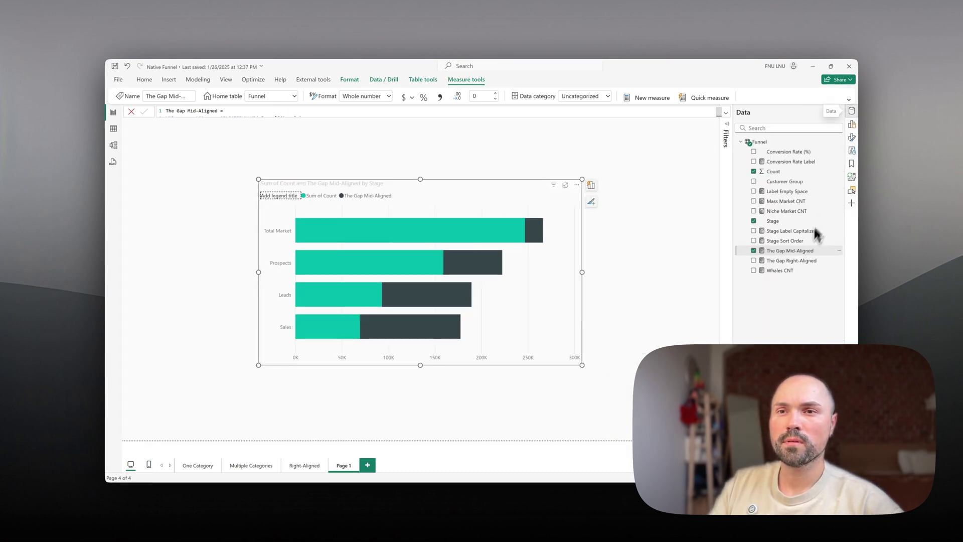
pyautogui.click(852, 138)
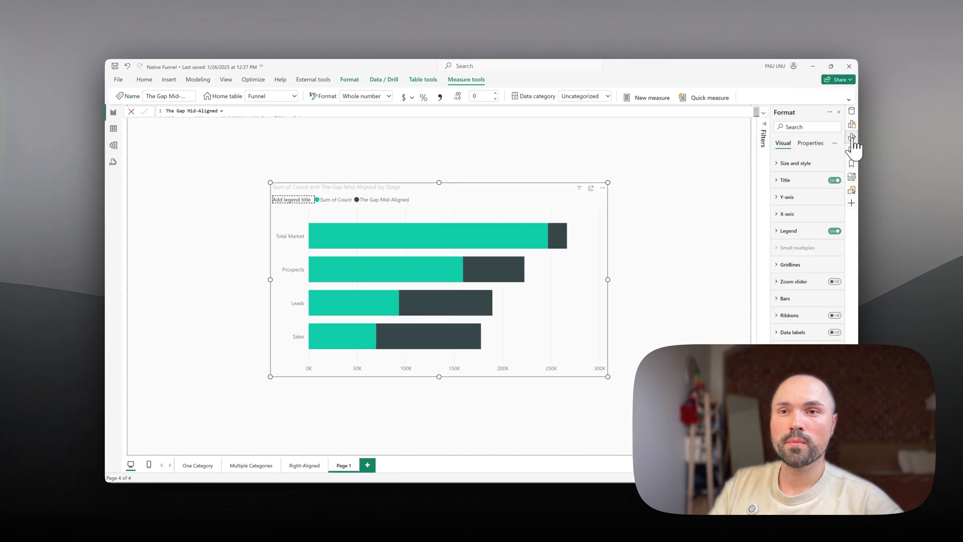
pyautogui.click(852, 125)
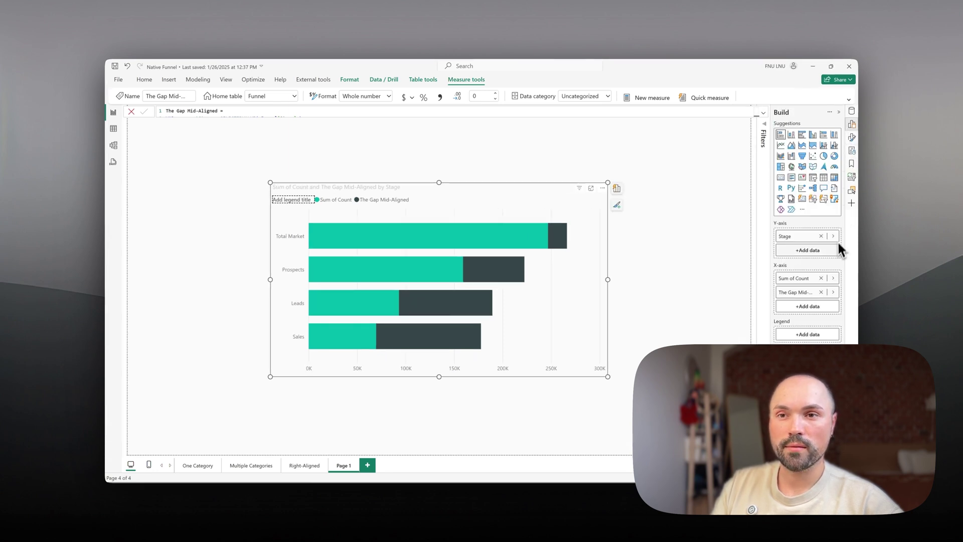
pyautogui.moveTo(810, 292); pyautogui.dragTo(805, 265)
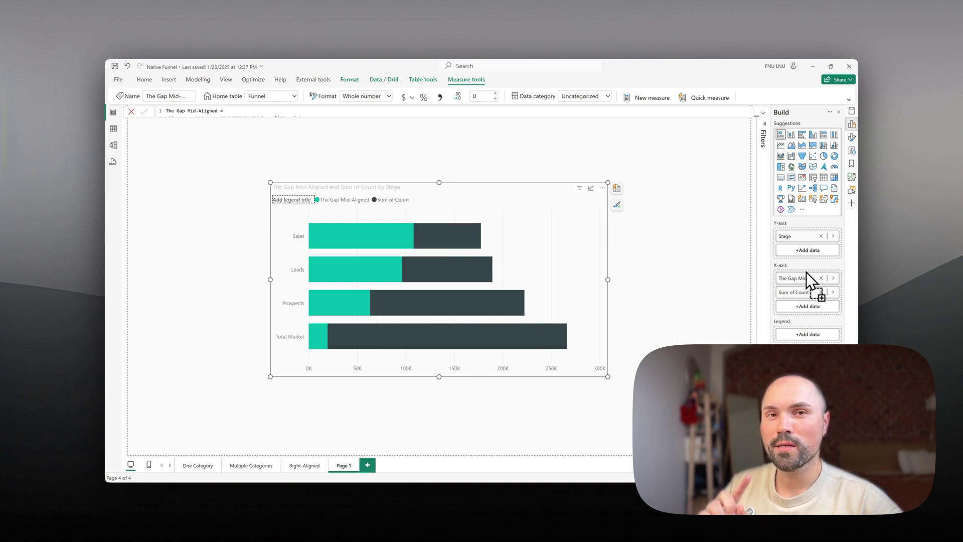
pyautogui.moveTo(806, 272); pyautogui.dragTo(805, 272)
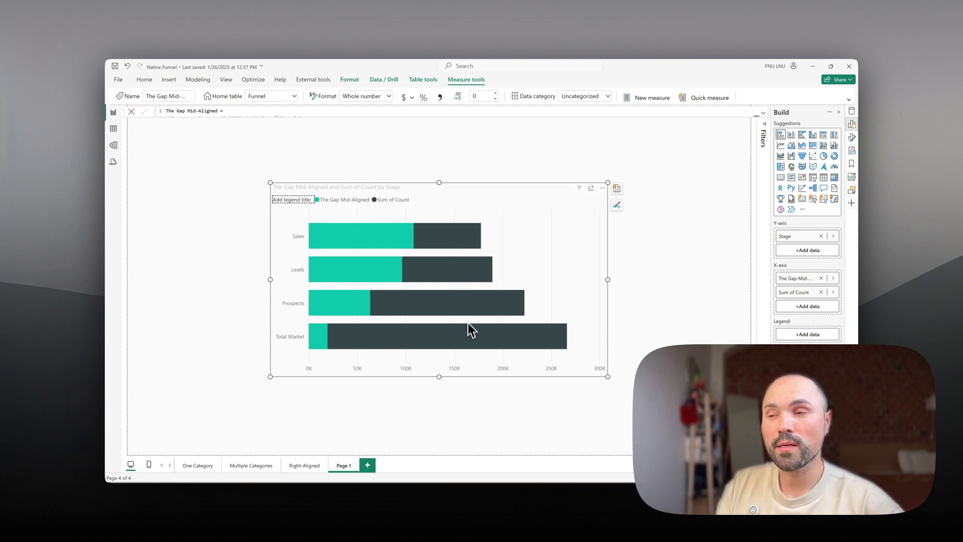
# Open the formula of the Stage Sort Order measure and examine the number its SWITCH assigns to each stage
pyautogui.moveTo(467, 334)
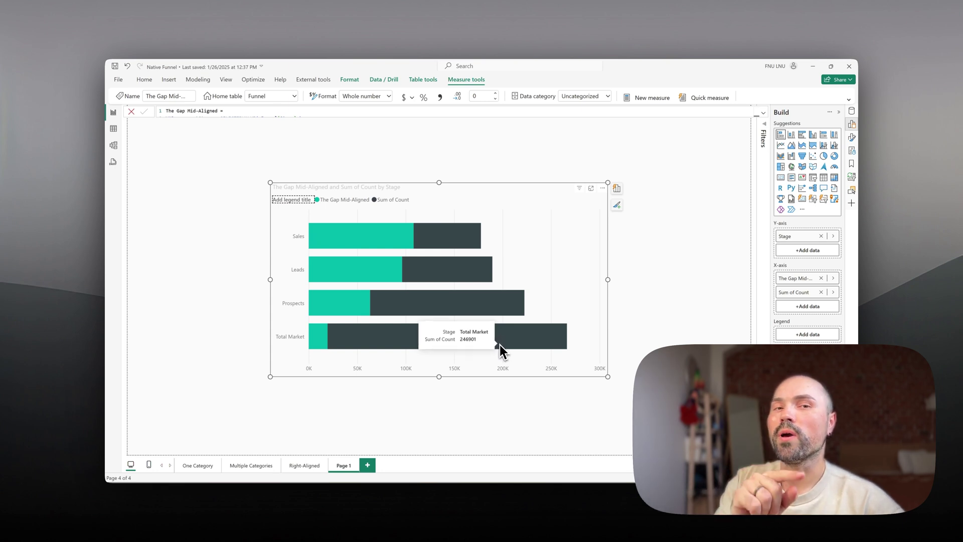
pyautogui.click(851, 113)
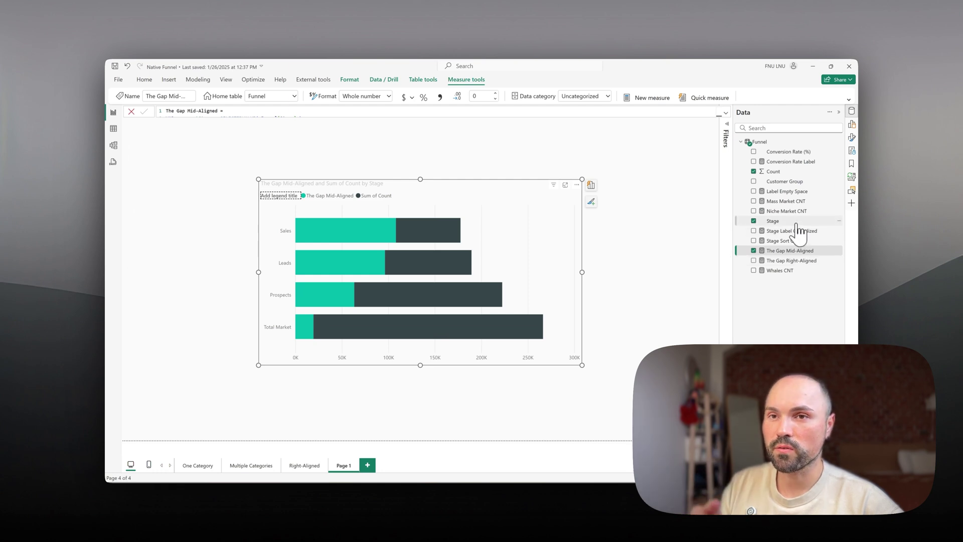
pyautogui.click(800, 242)
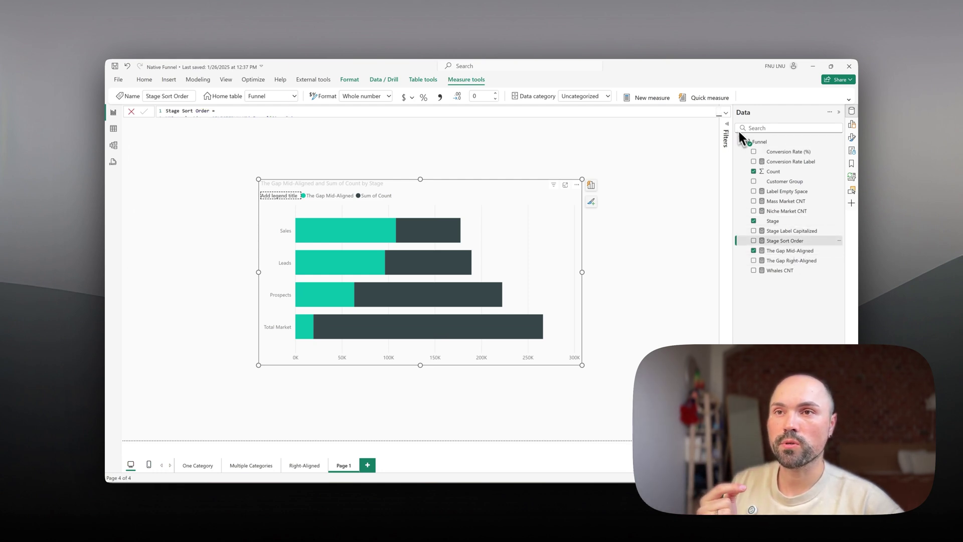
pyautogui.click(725, 113)
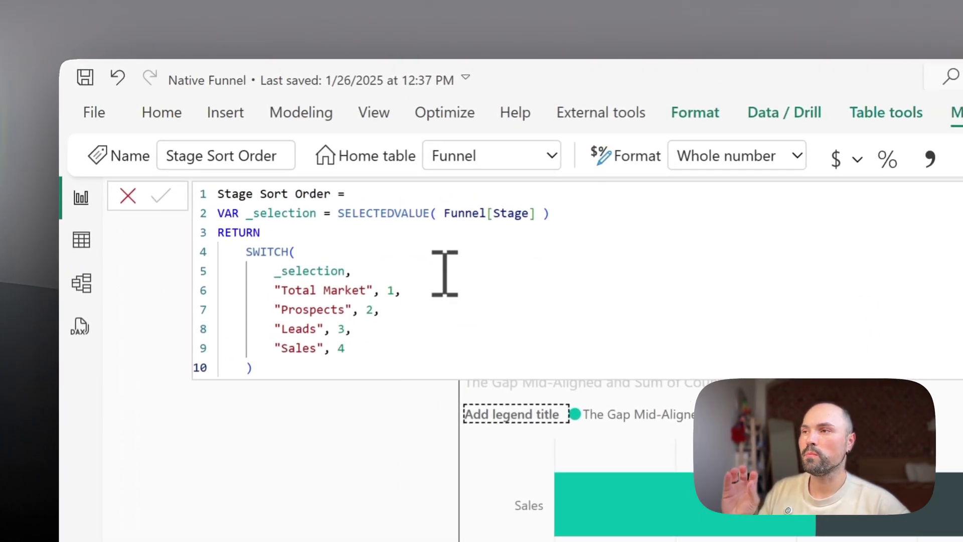
pyautogui.click(318, 290)
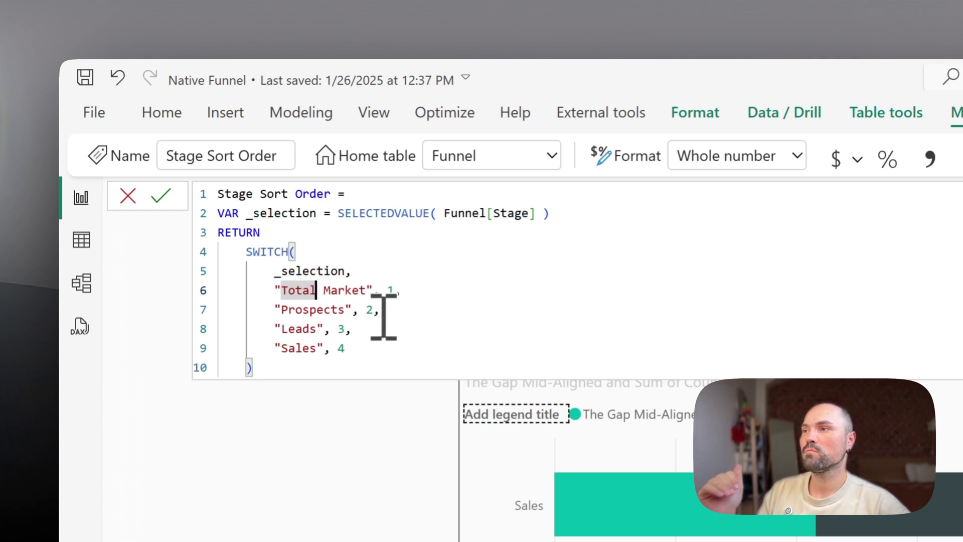
pyautogui.click(327, 310)
pyautogui.click(303, 329)
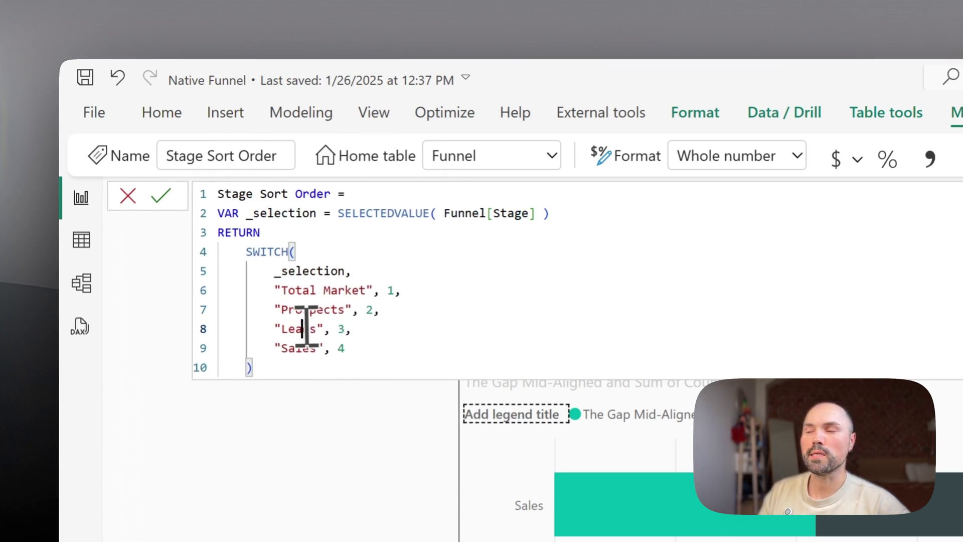
pyautogui.click(313, 348)
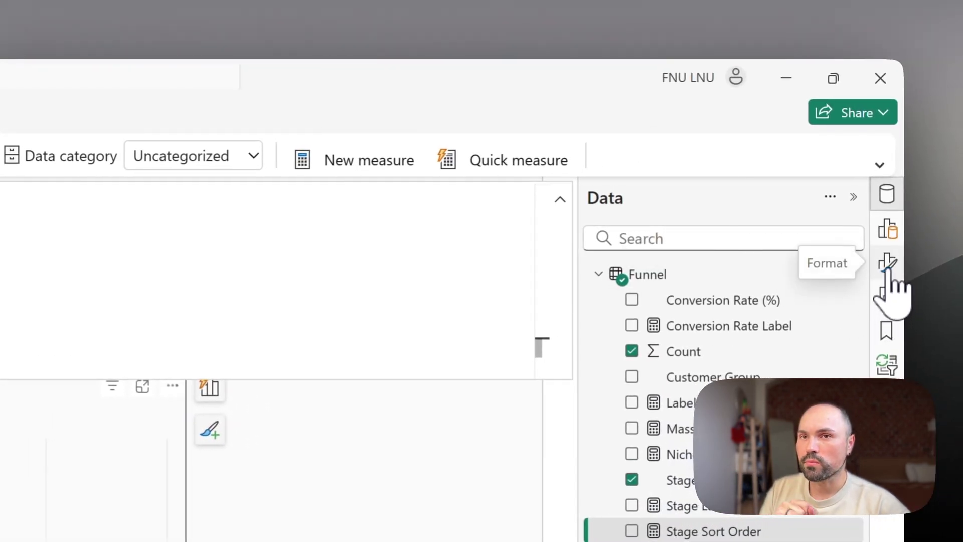
# Add the Stage Sort Order measure to the chart's Tooltips
pyautogui.click(895, 262)
pyautogui.click(888, 228)
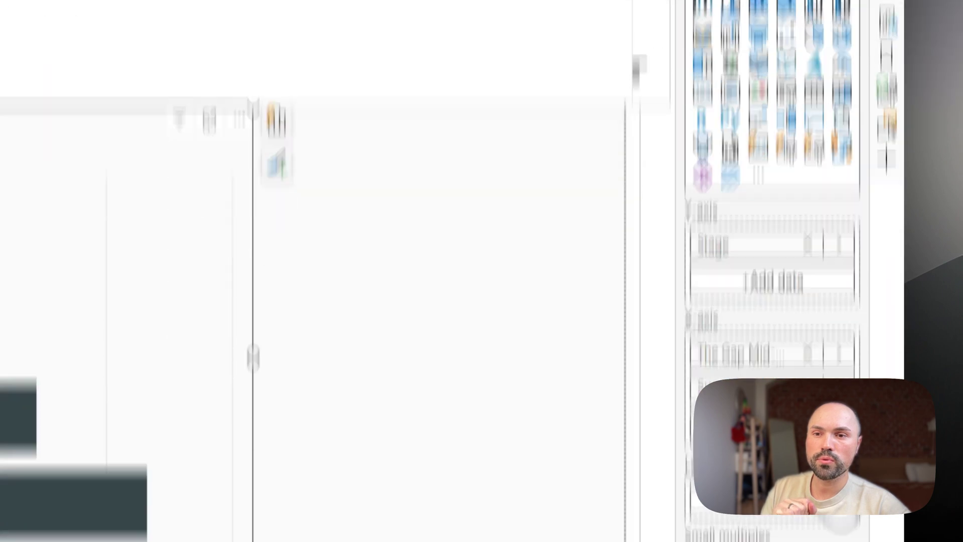
pyautogui.click(772, 424)
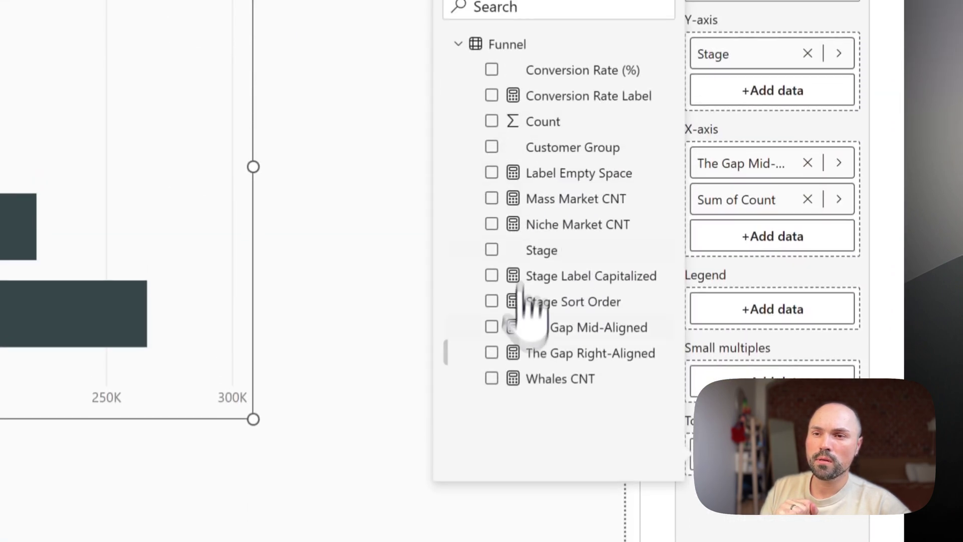
pyautogui.click(492, 311)
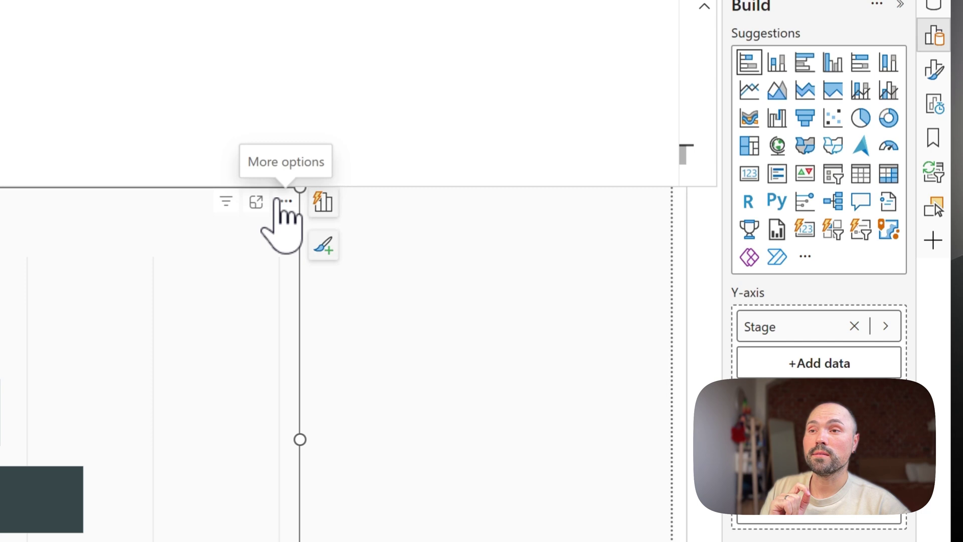
# Sort the chart's axis by Stage Sort Order in ascending order
pyautogui.click(279, 171)
pyautogui.moveTo(416, 330)
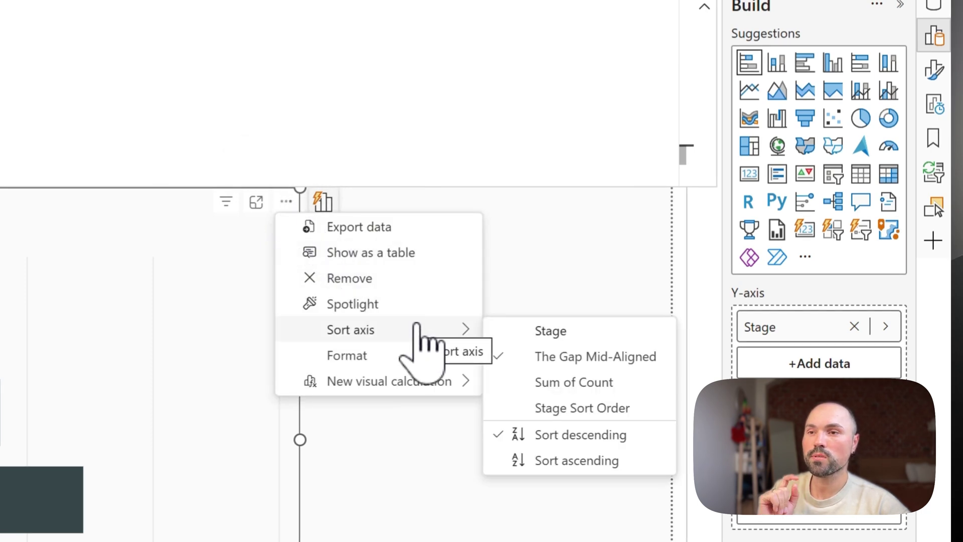
pyautogui.click(569, 409)
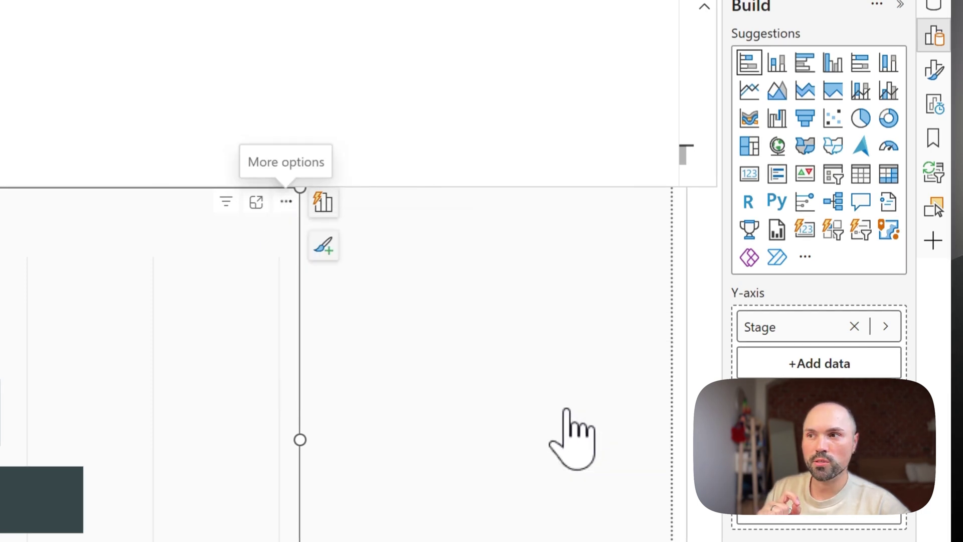
pyautogui.click(351, 215)
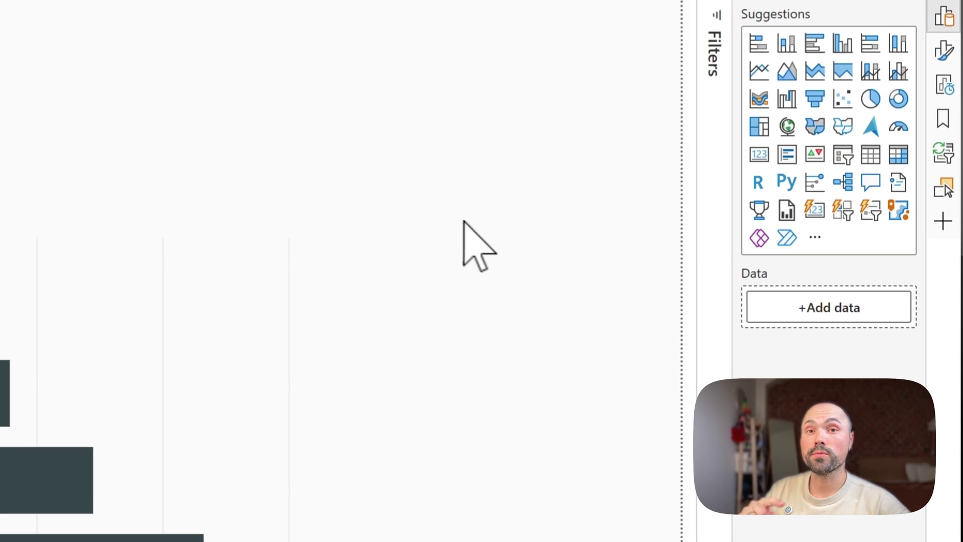
pyautogui.click(298, 180)
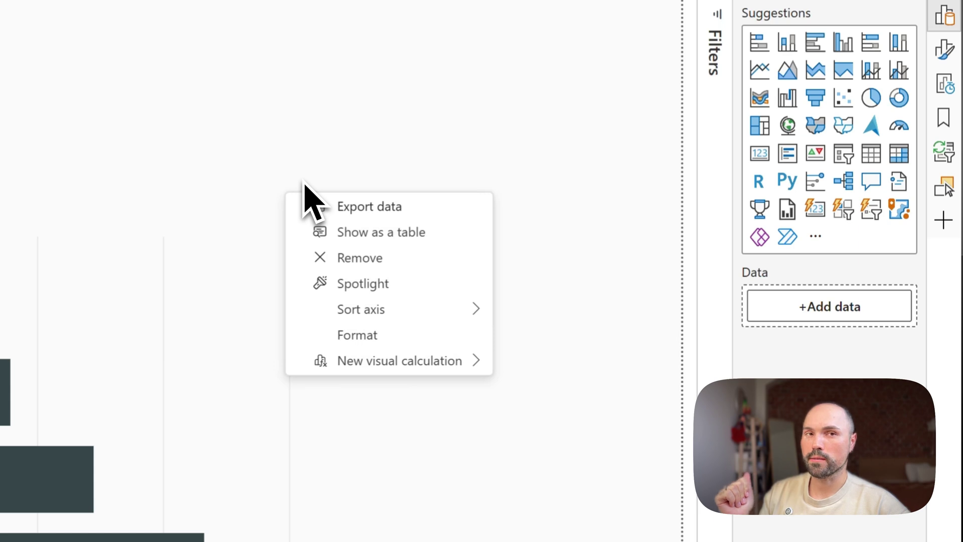
pyautogui.moveTo(471, 310)
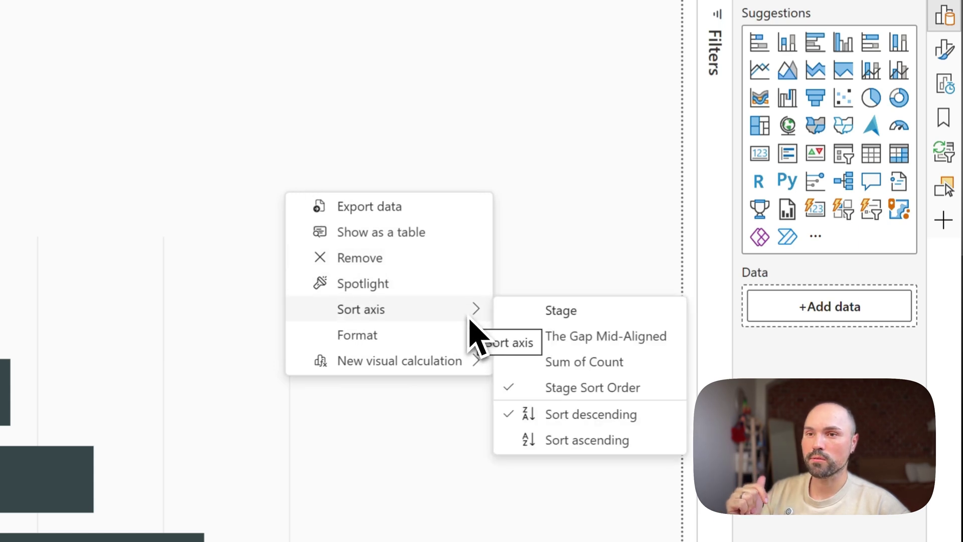
pyautogui.click(577, 440)
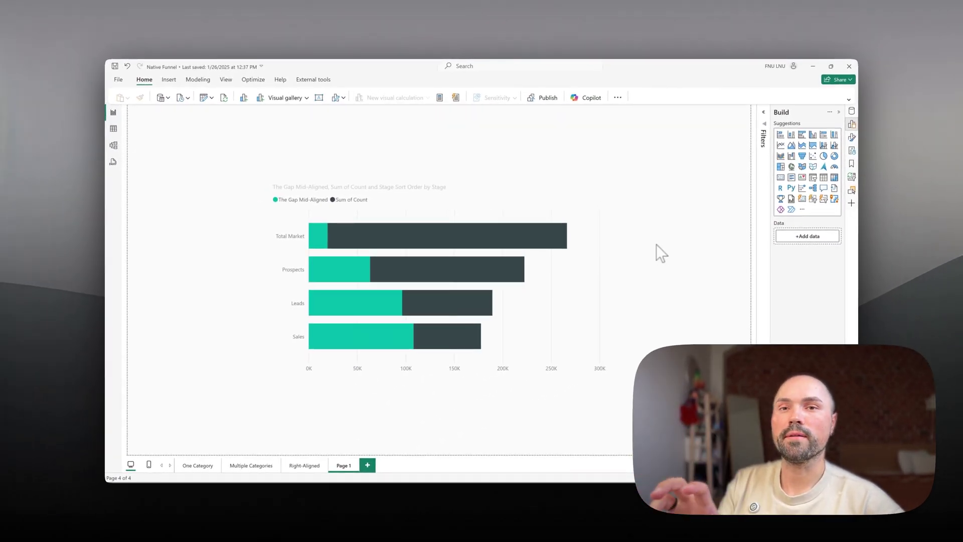
# Set the bar transparency of The Gap Mid-Aligned series to 100 % in the stacked bar chart
pyautogui.click(487, 193)
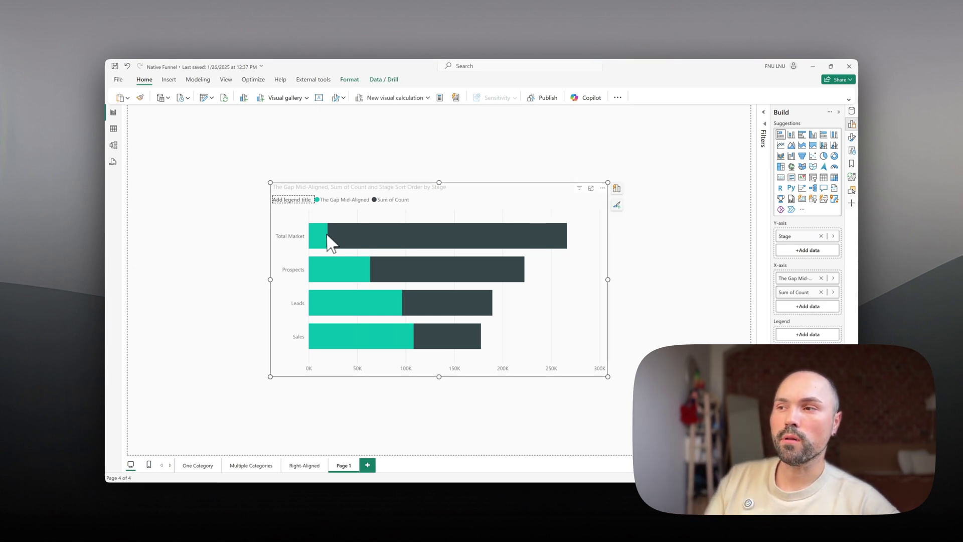
pyautogui.moveTo(327, 245)
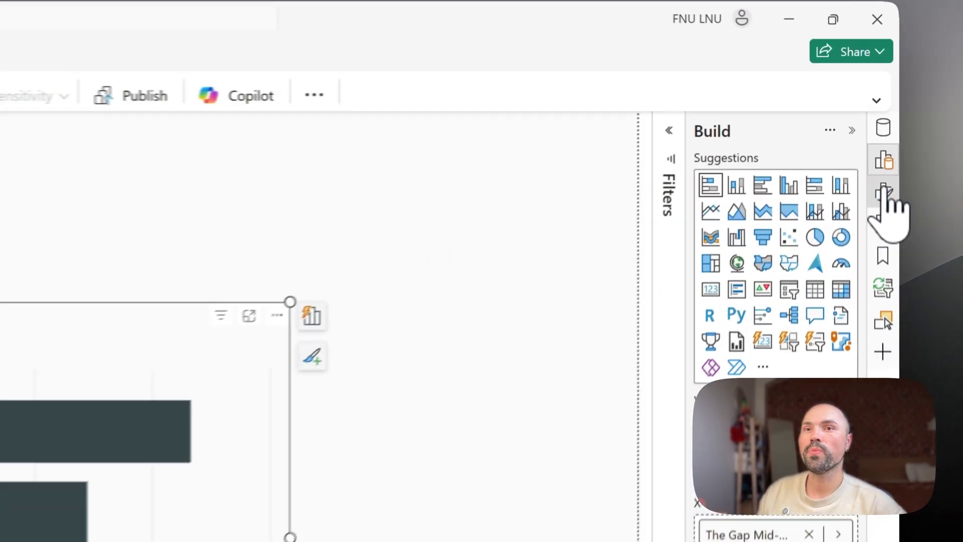
pyautogui.click(851, 137)
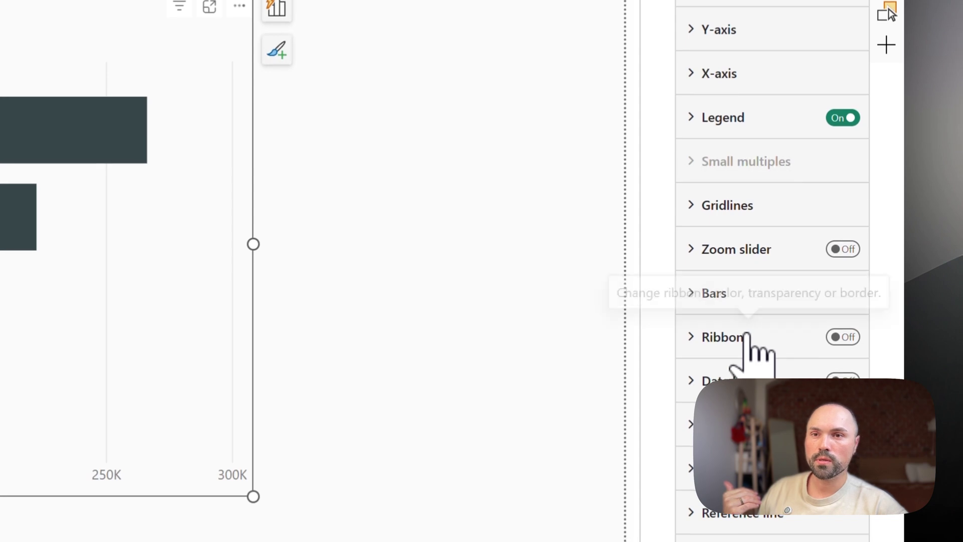
pyautogui.click(737, 295)
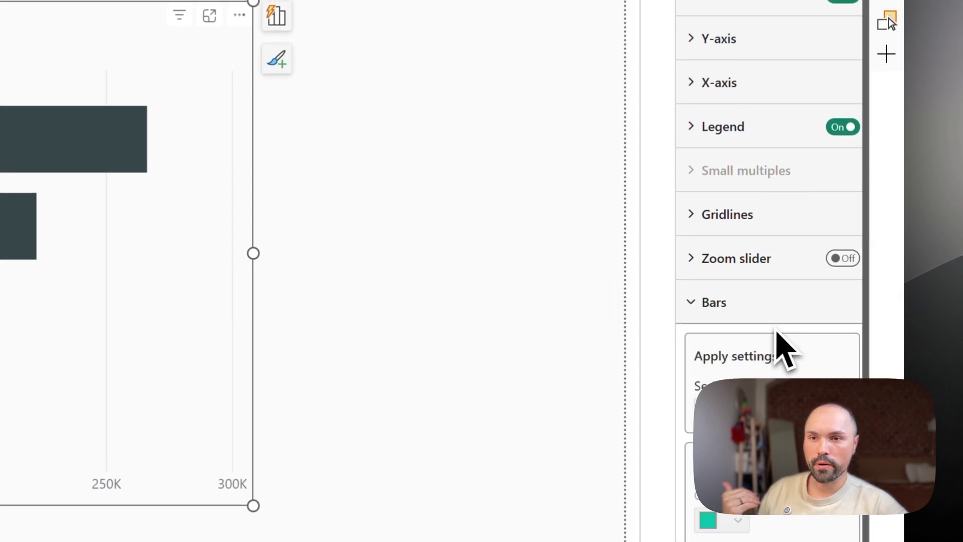
pyautogui.scroll(-1, 777, 334)
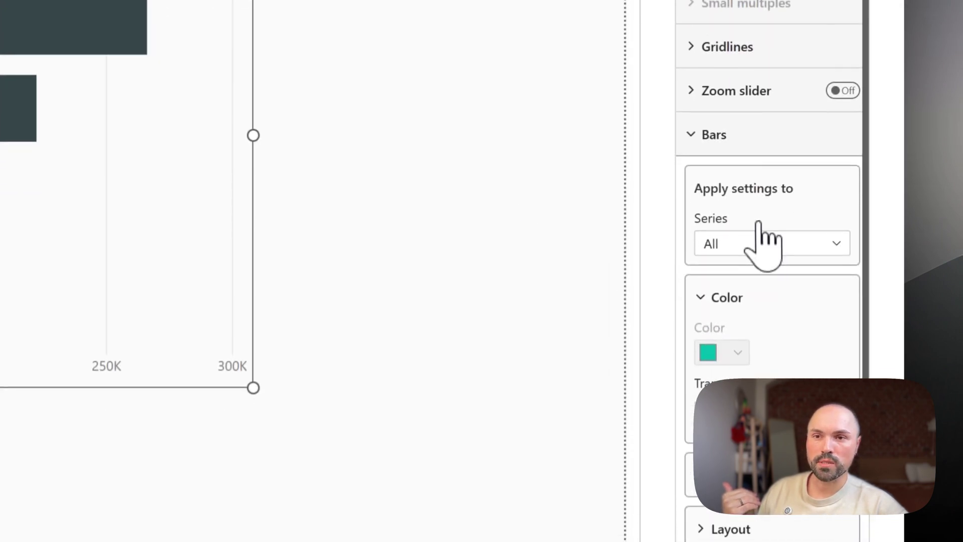
pyautogui.click(765, 362)
pyautogui.click(790, 296)
pyautogui.scroll(-3, 828, 332)
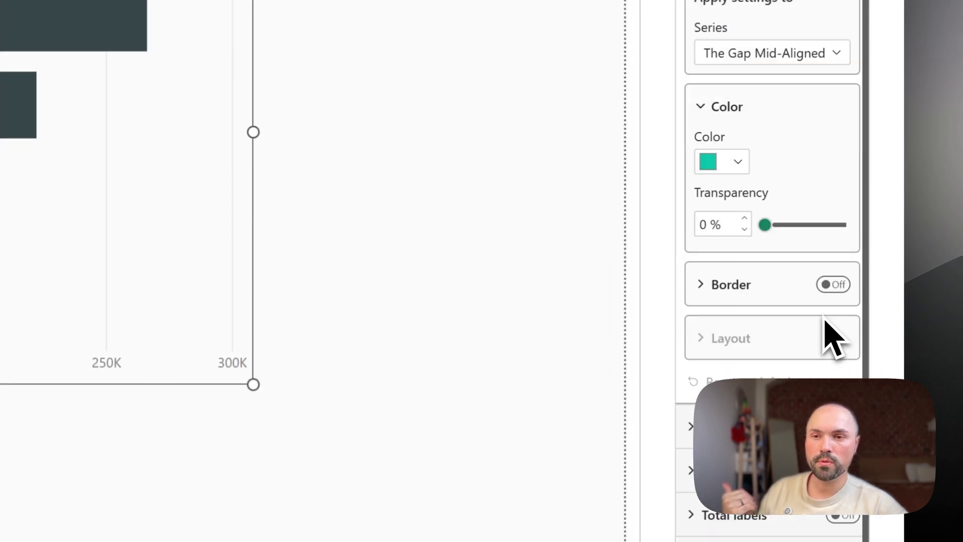
pyautogui.moveTo(765, 224); pyautogui.dragTo(845, 225)
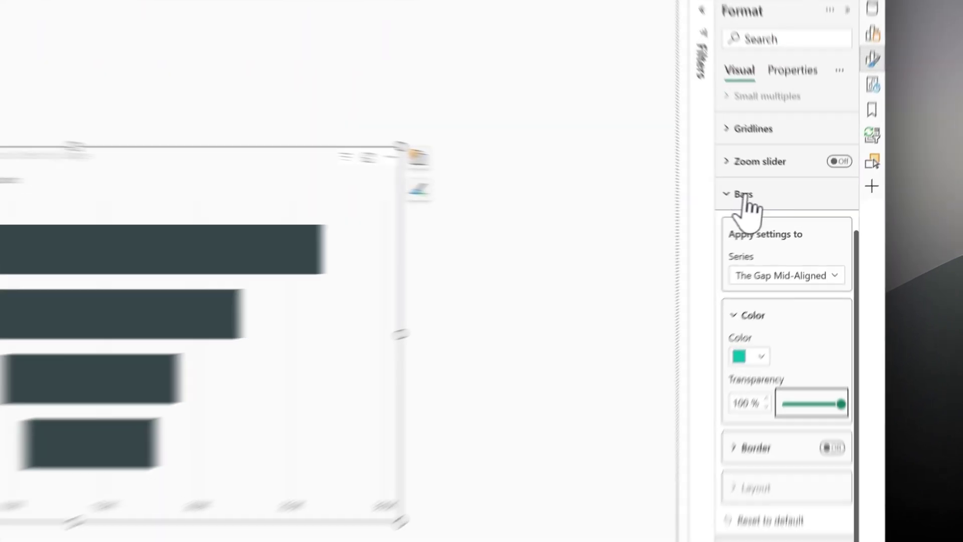
pyautogui.click(748, 196)
# Turn off the chart's vertical gridlines
pyautogui.click(753, 128)
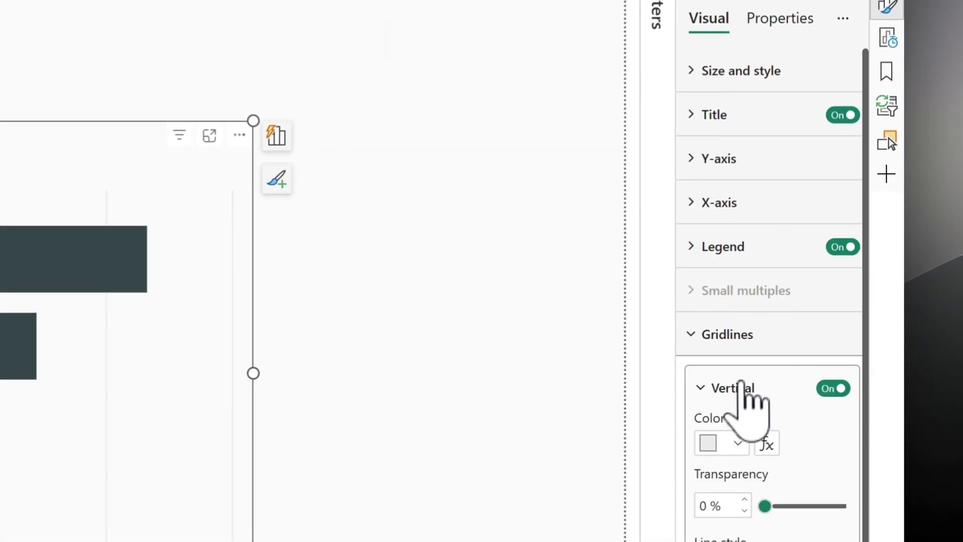
pyautogui.click(833, 390)
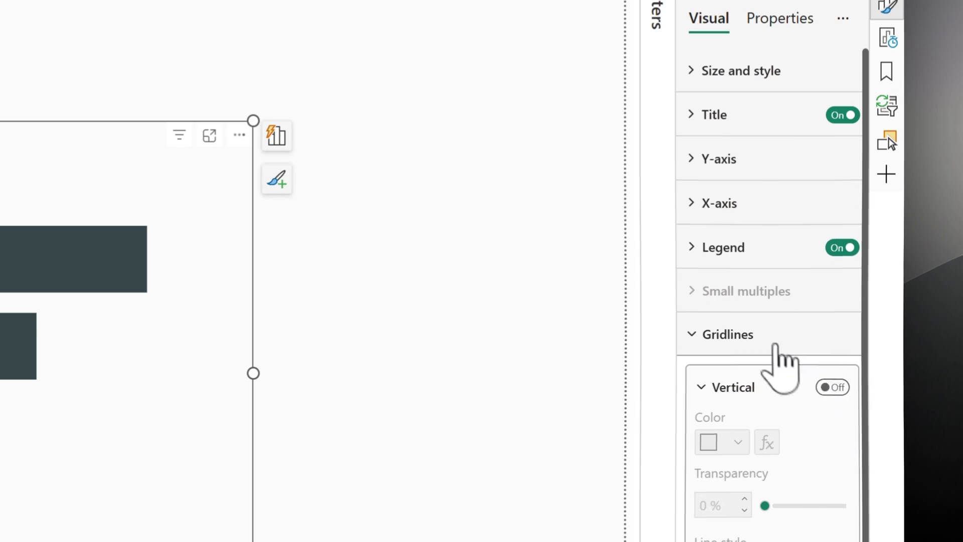
pyautogui.click(769, 338)
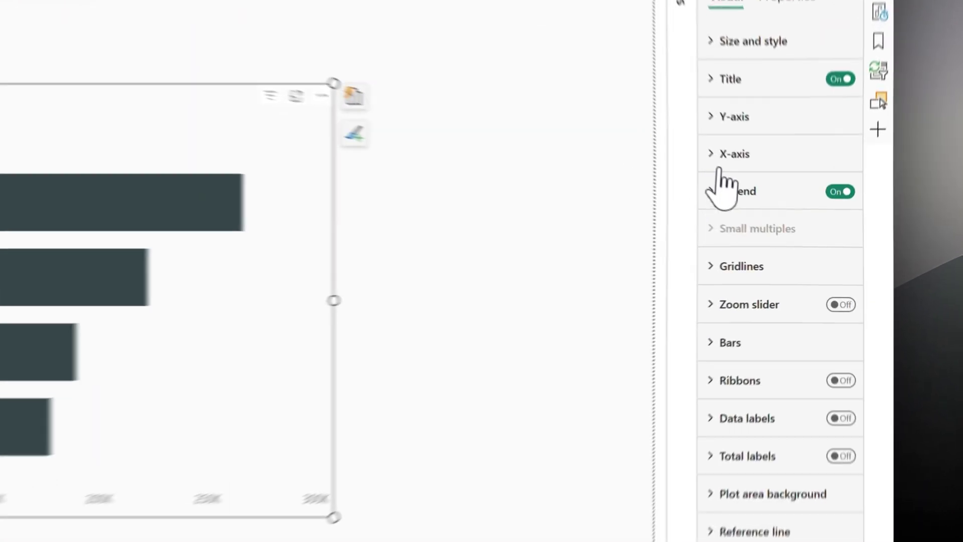
# Turn off the chart's X-axis values and its legend
pyautogui.click(787, 213)
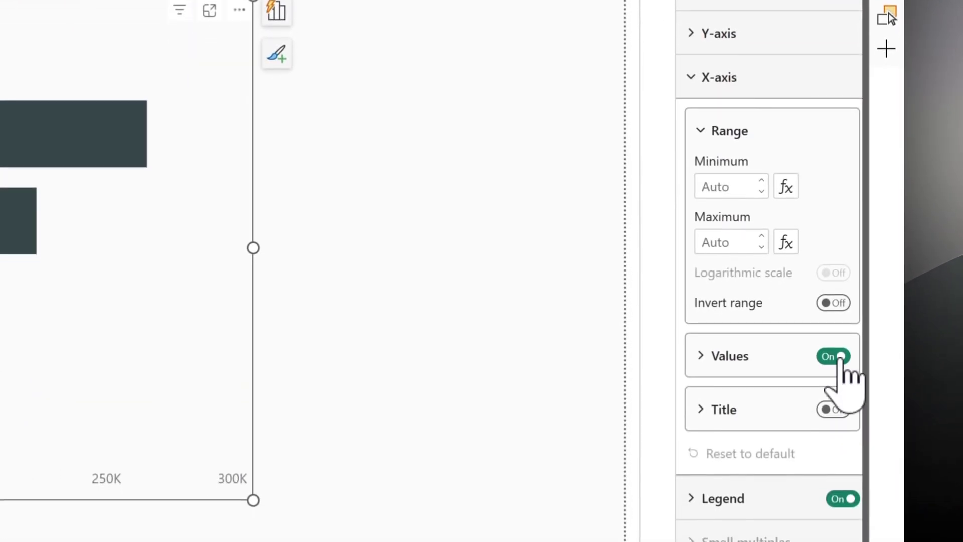
pyautogui.click(833, 415)
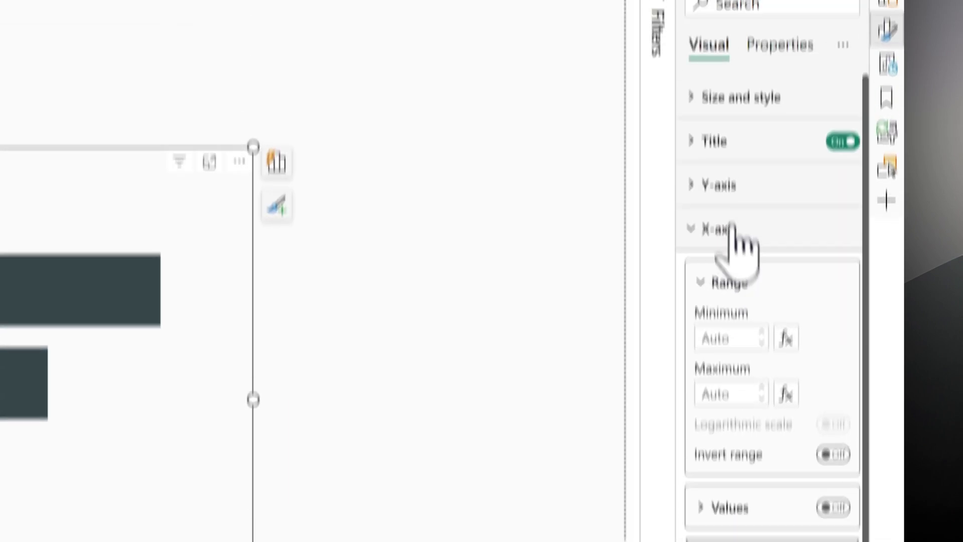
pyautogui.click(732, 77)
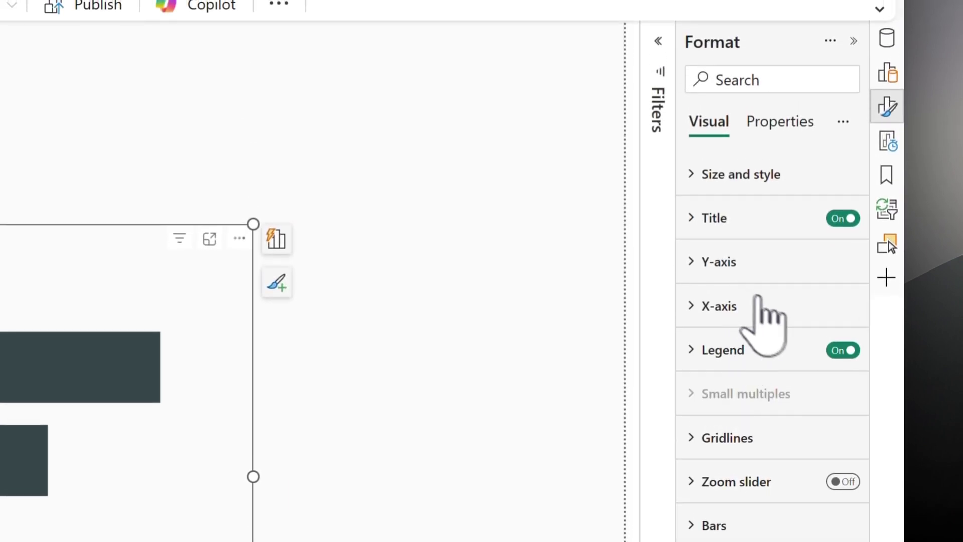
pyautogui.click(844, 350)
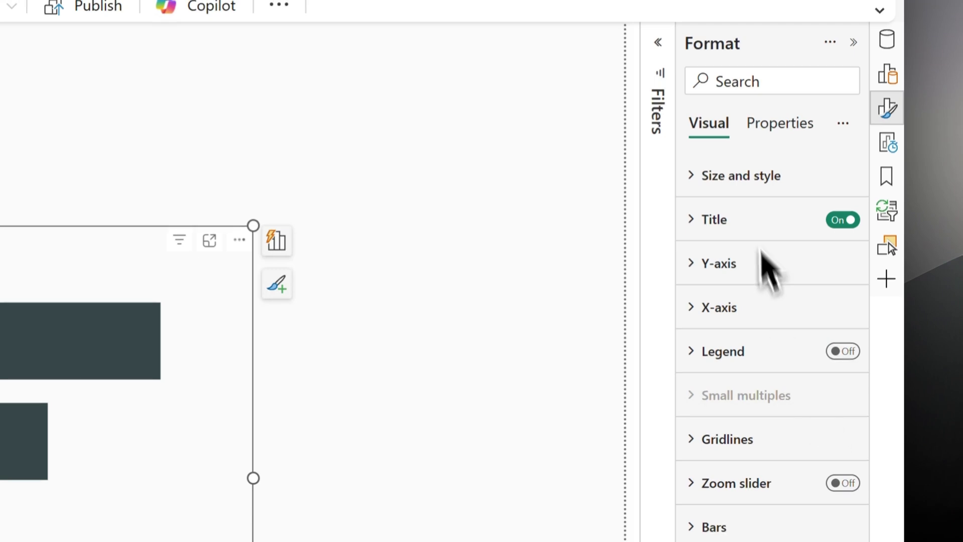
# Replace the chart's title text with THE FUNNEL
pyautogui.click(765, 217)
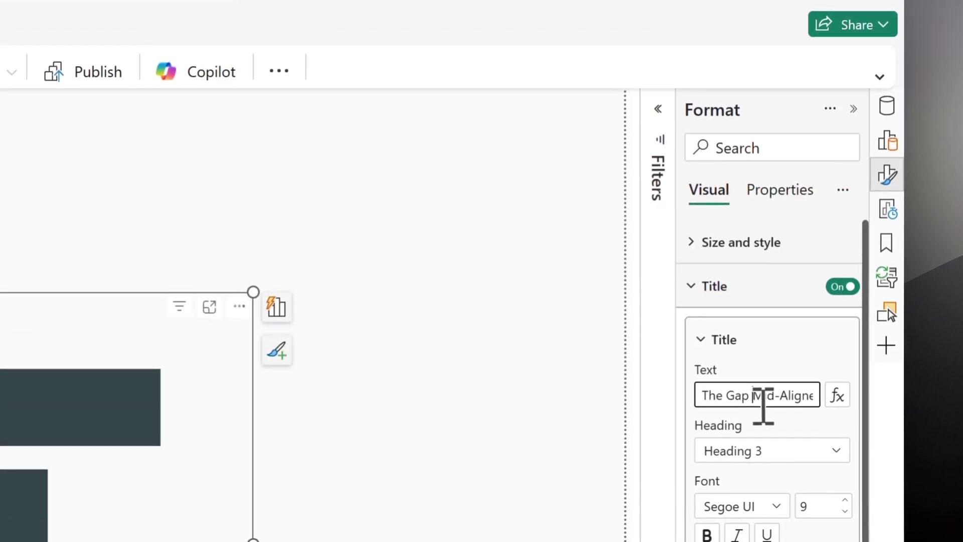
pyautogui.doubleClick(763, 396)
pyautogui.hotkey('ctrl', 'a')
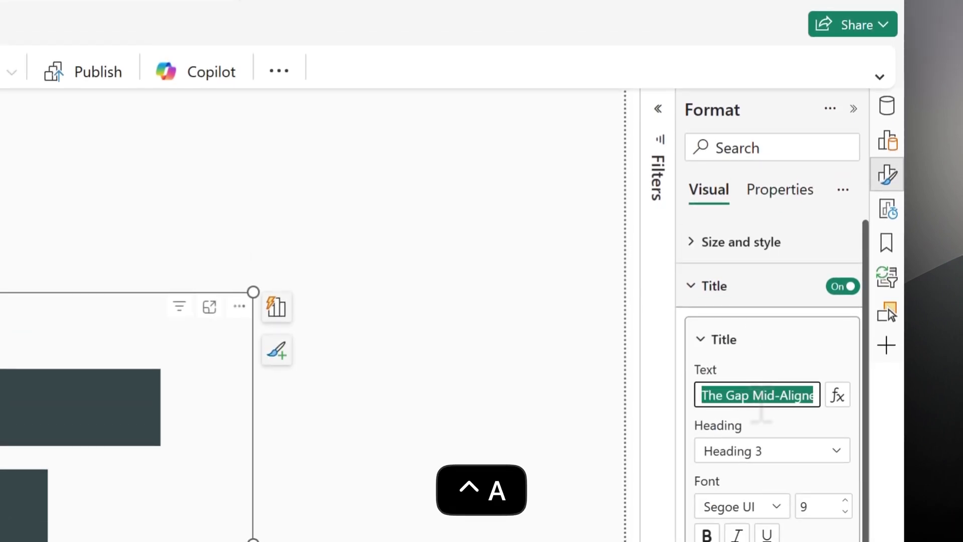
pyautogui.write('THE FUNNEL')
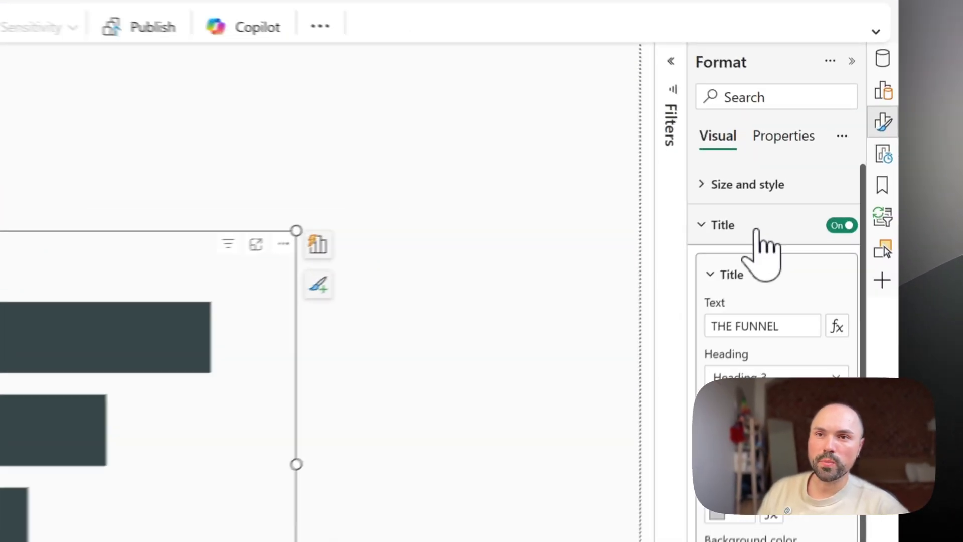
pyautogui.click(801, 180)
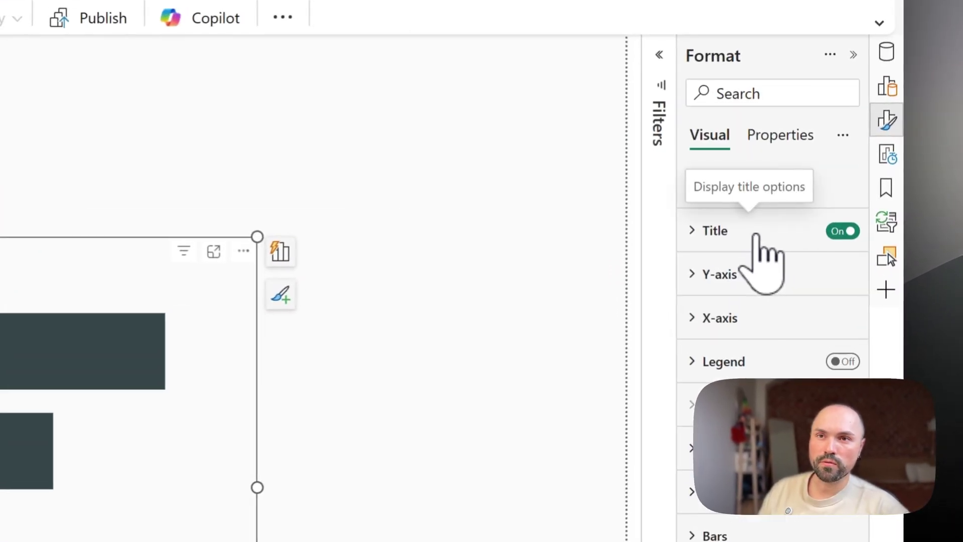
# Turn on the chart's background and set its transparency to 0 %
pyautogui.click(829, 188)
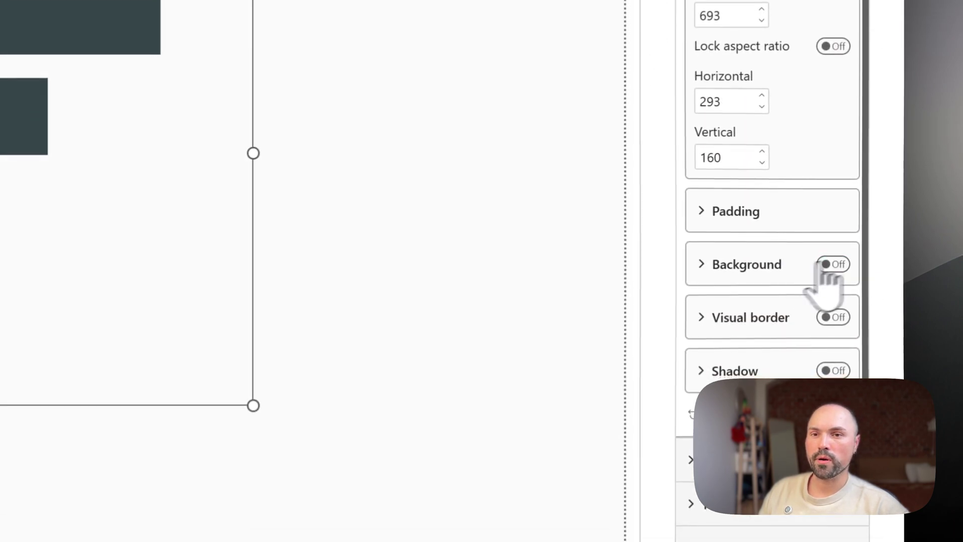
pyautogui.click(825, 265)
pyautogui.click(788, 270)
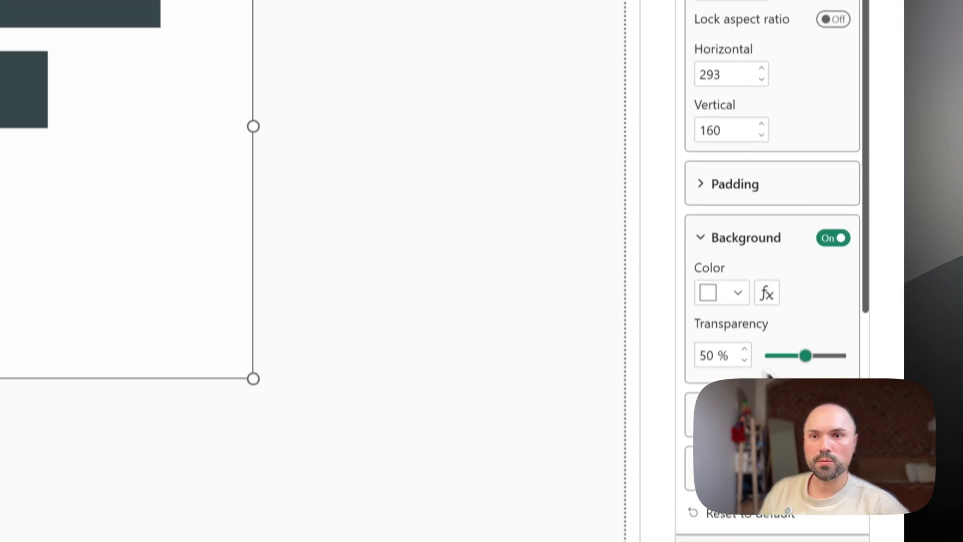
pyautogui.moveTo(805, 357); pyautogui.dragTo(737, 352)
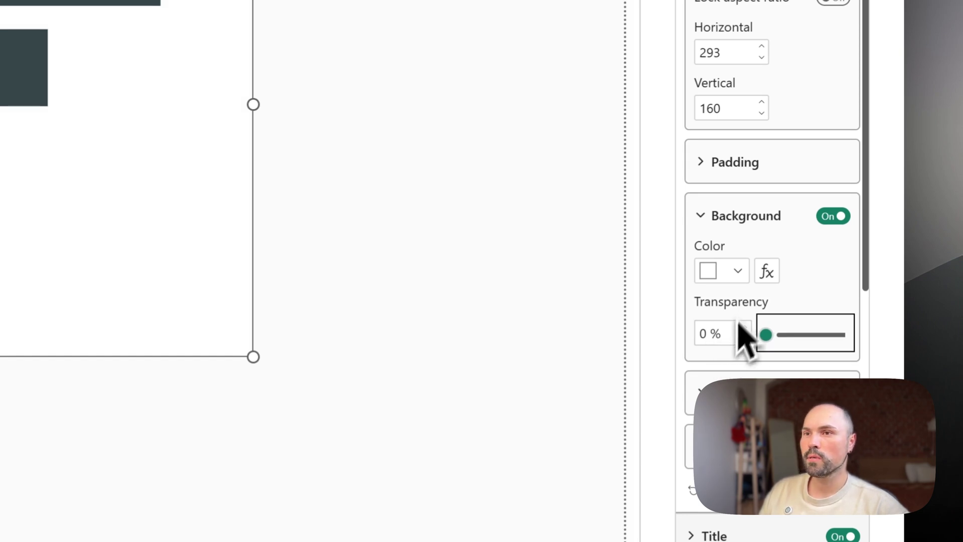
pyautogui.click(766, 216)
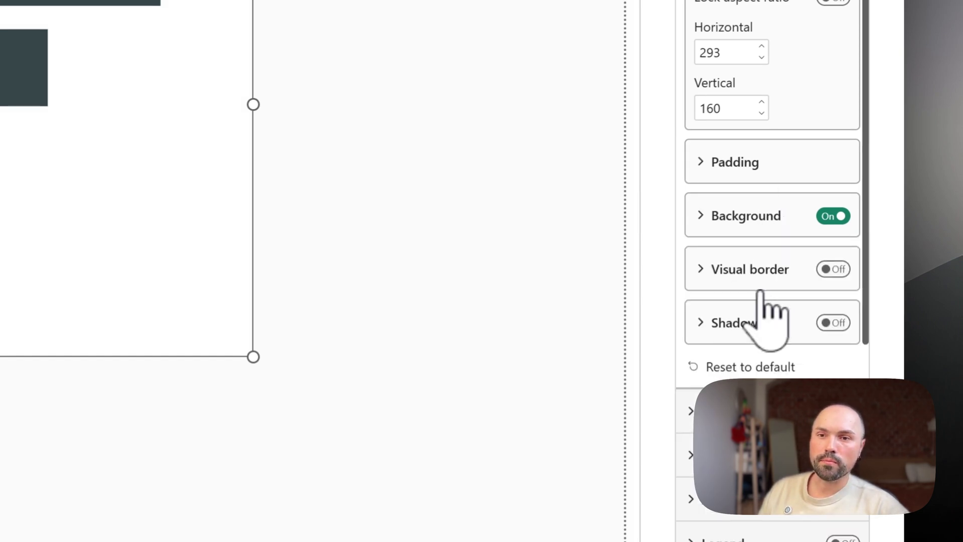
# Turn on the chart's visual border in white with 15 px rounded corners
pyautogui.click(833, 269)
pyautogui.click(784, 276)
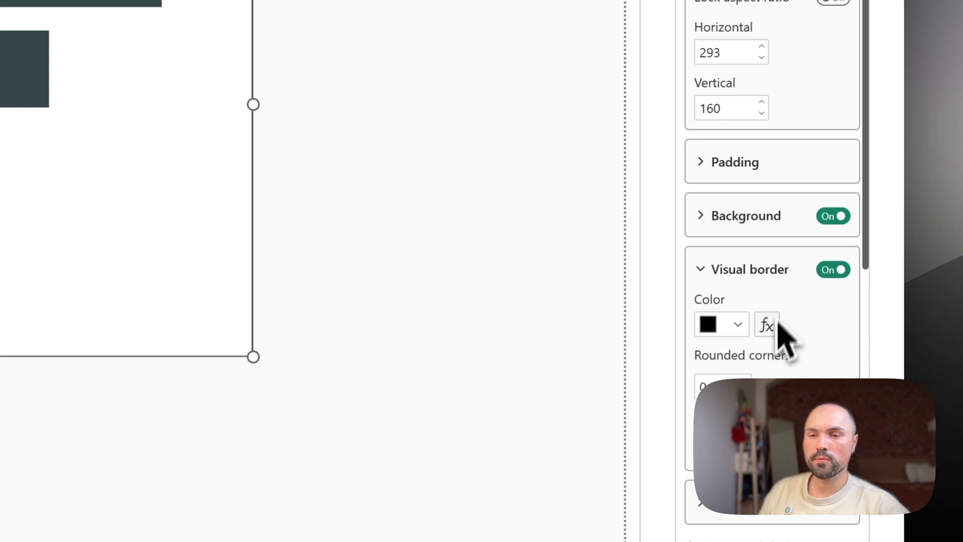
pyautogui.click(737, 326)
pyautogui.click(585, 143)
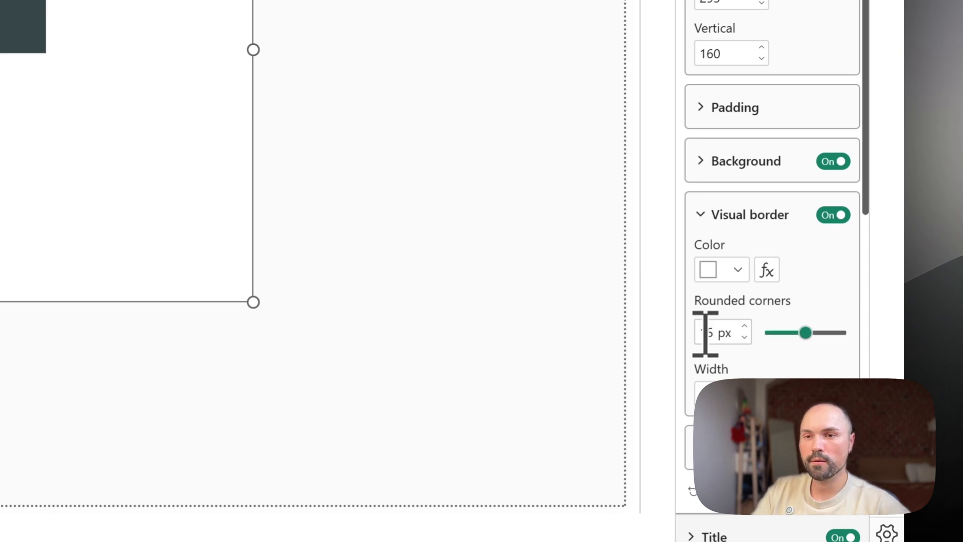
pyautogui.click(510, 98)
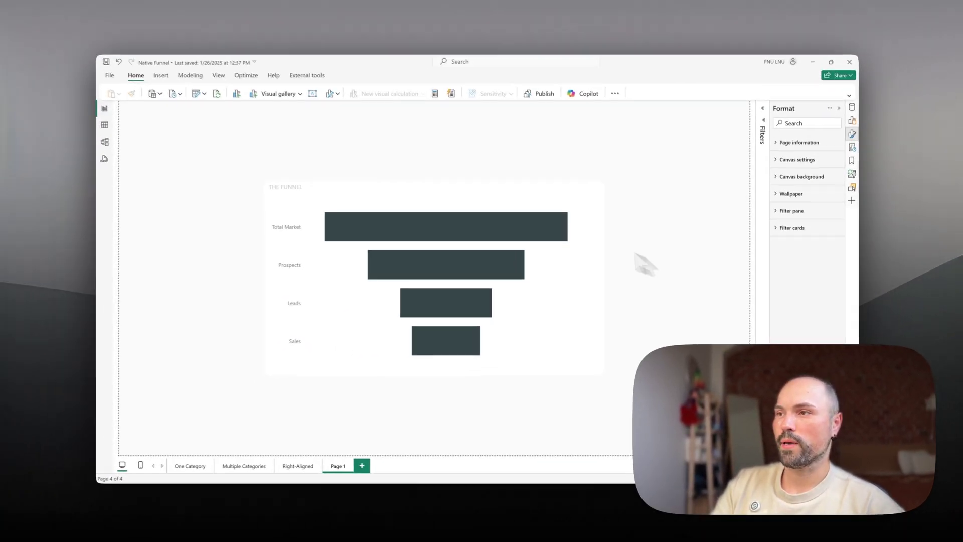
# Turn on the chart's shadow with a Custom position and set its angle to 90°
pyautogui.click(486, 196)
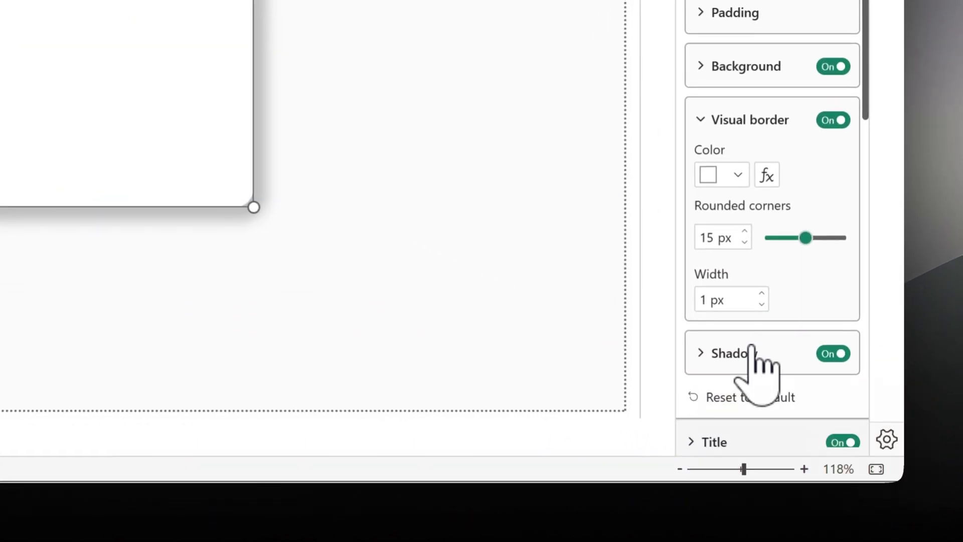
pyautogui.click(741, 354)
pyautogui.scroll(-5, 747, 241)
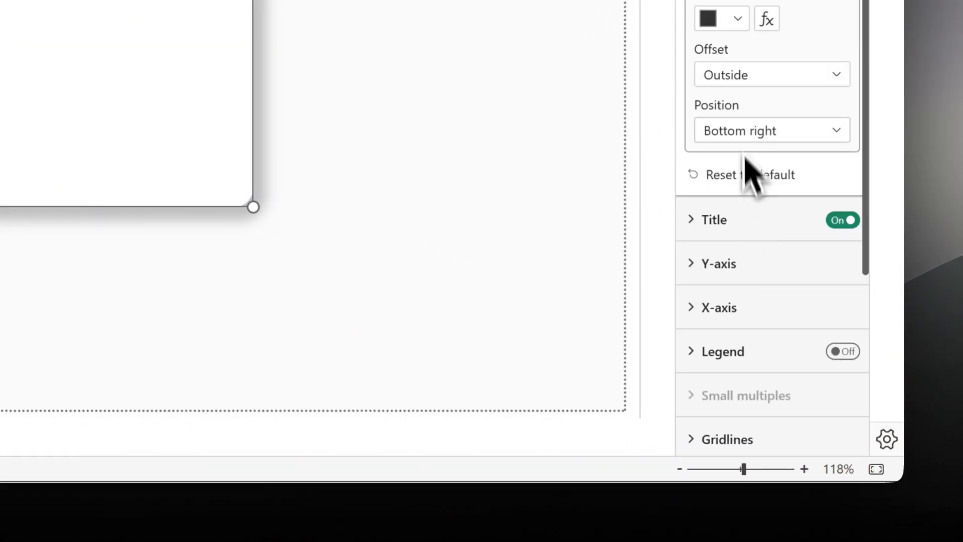
pyautogui.click(752, 132)
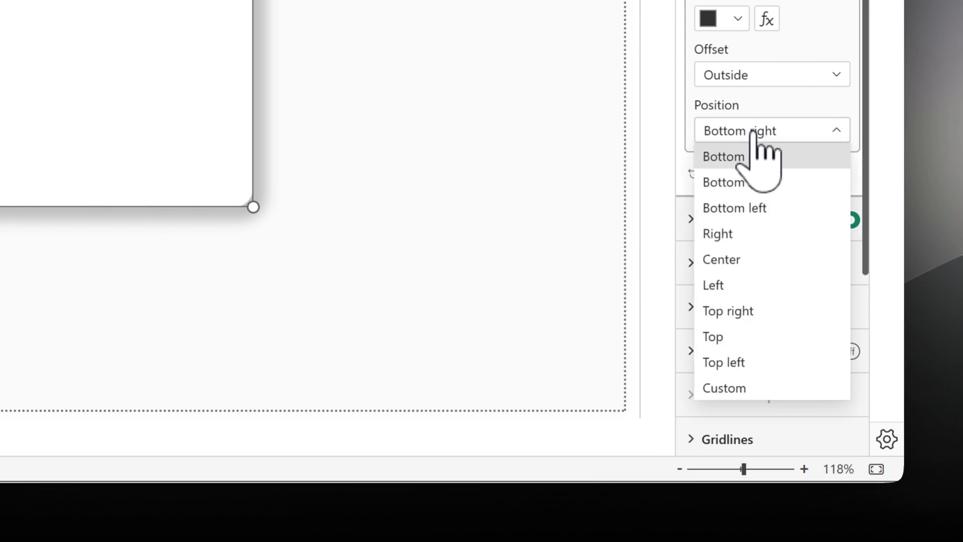
pyautogui.click(742, 396)
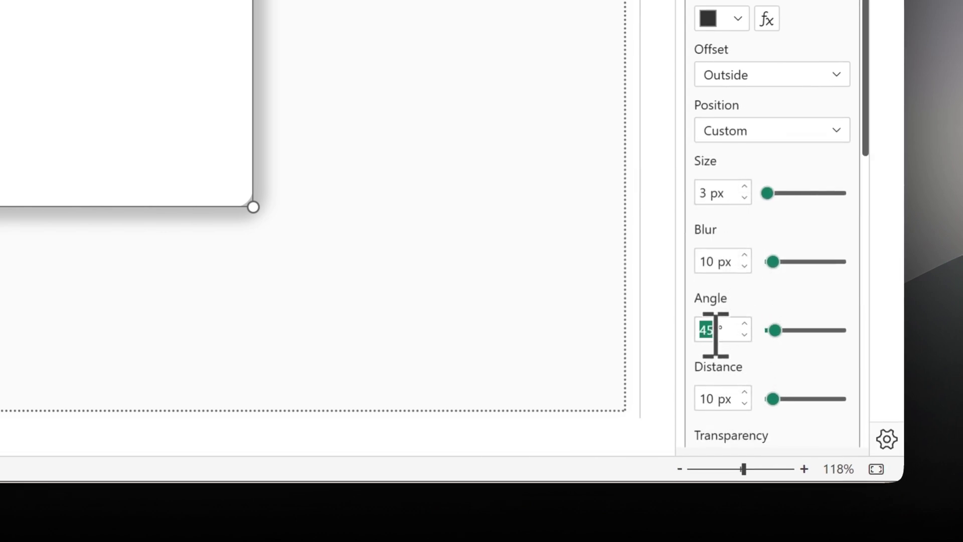
pyautogui.press('Return')
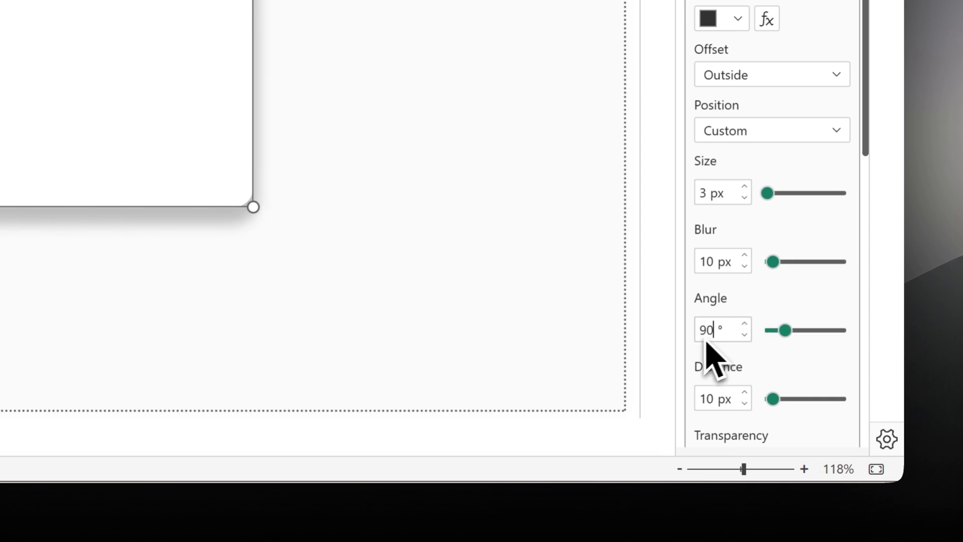
# Set the custom shadow's size to 0 px and its distance to 0 px
pyautogui.doubleClick(708, 259)
pyautogui.doubleClick(717, 193)
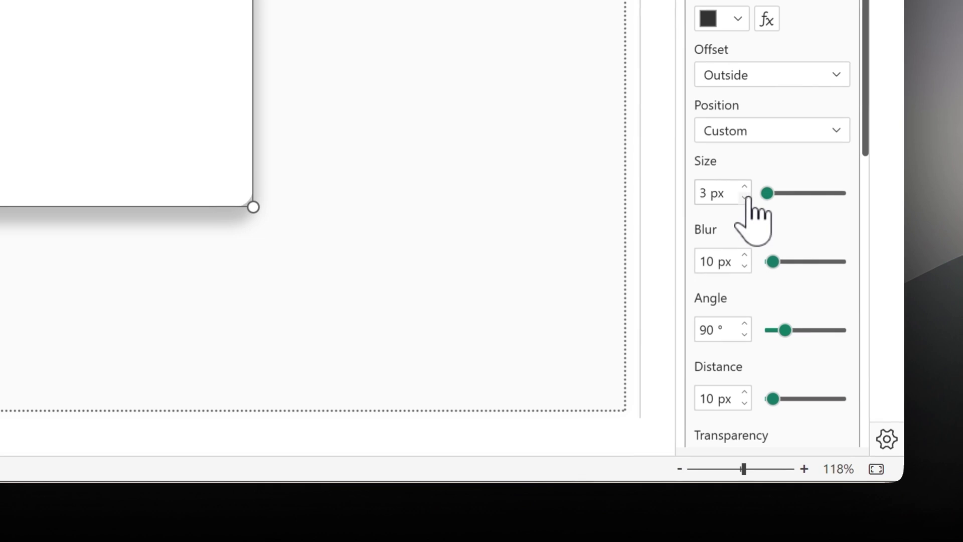
pyautogui.click(745, 197)
pyautogui.click(744, 197)
pyautogui.click(744, 197)
pyautogui.doubleClick(713, 396)
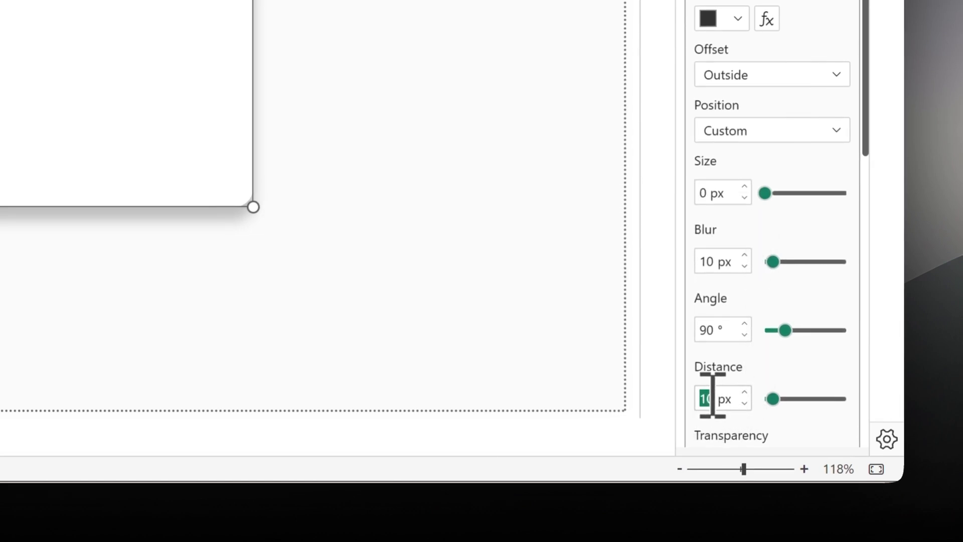
pyautogui.press('BackSpace')
pyautogui.write('0')
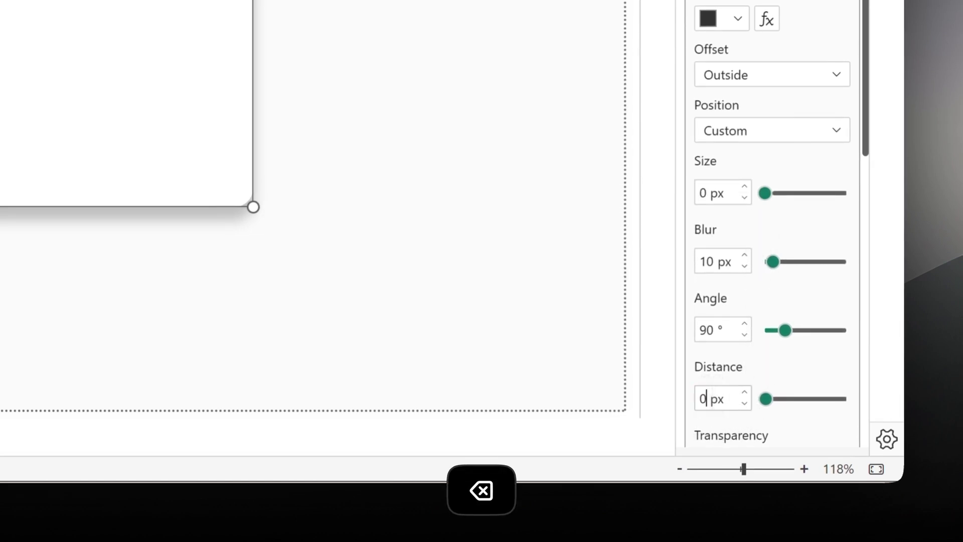
pyautogui.click(730, 326)
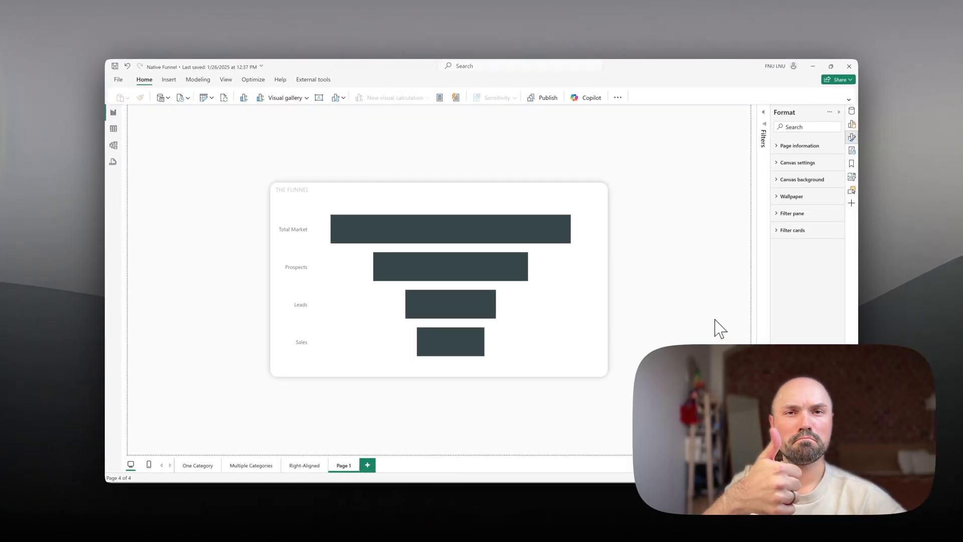
pyautogui.click(528, 200)
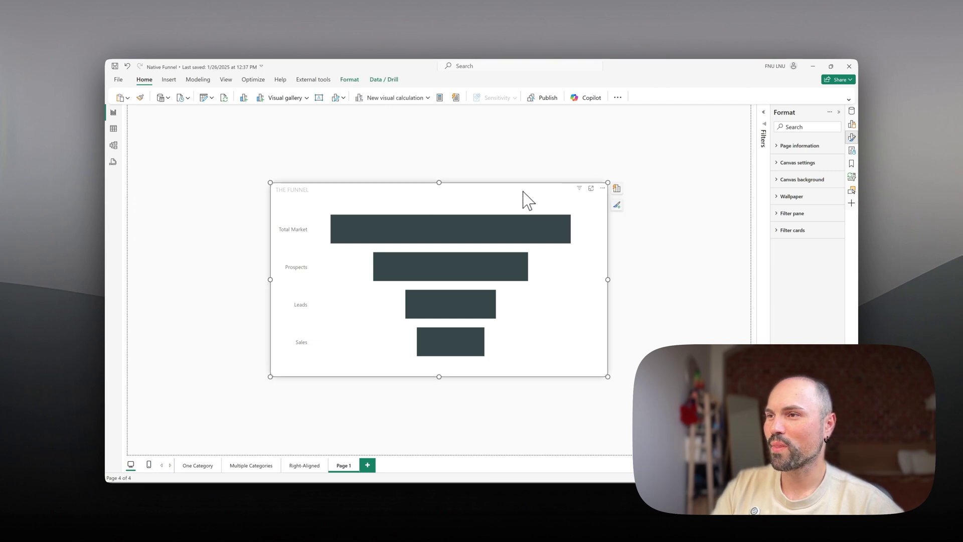
# Set the funnel chart's padding to 10 px on all four sides
pyautogui.click(798, 166)
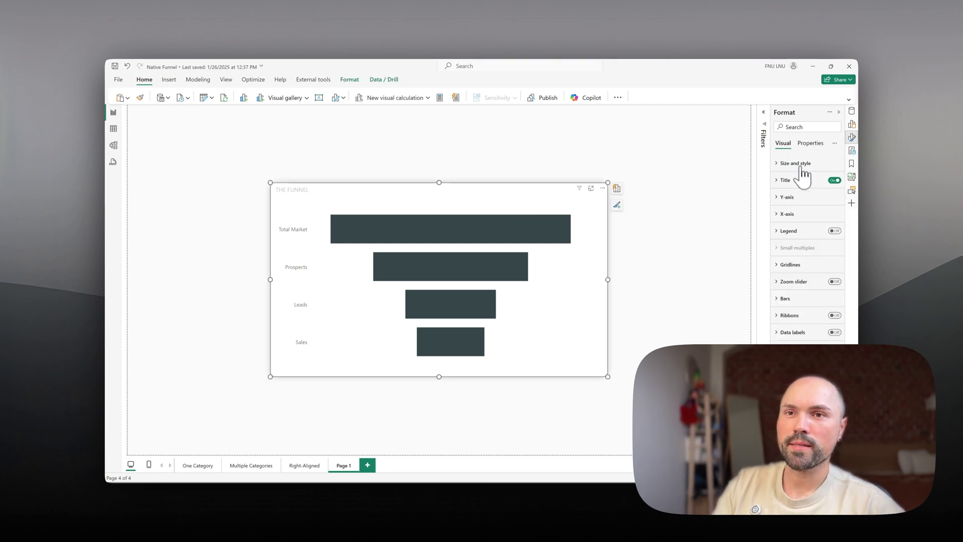
pyautogui.click(796, 163)
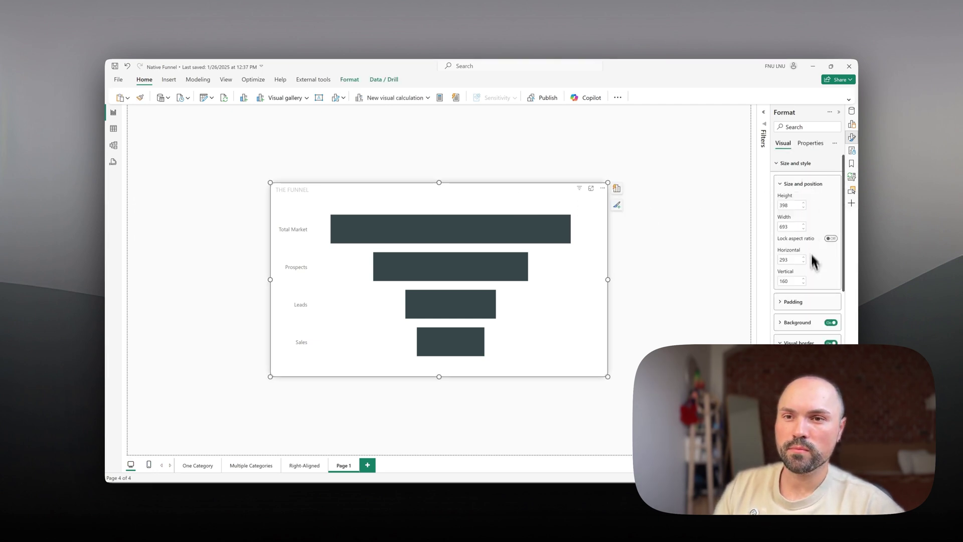
pyautogui.click(805, 303)
pyautogui.click(803, 316)
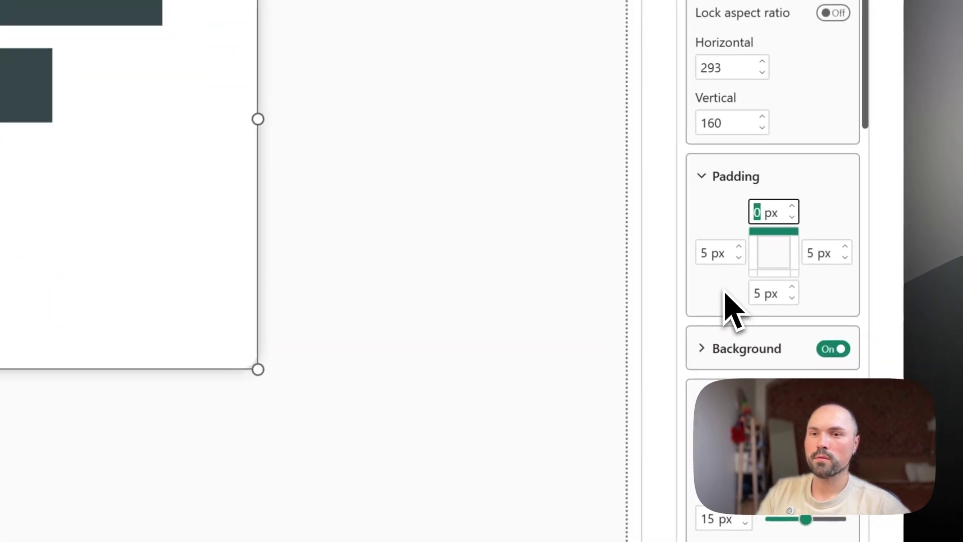
pyautogui.click(710, 253)
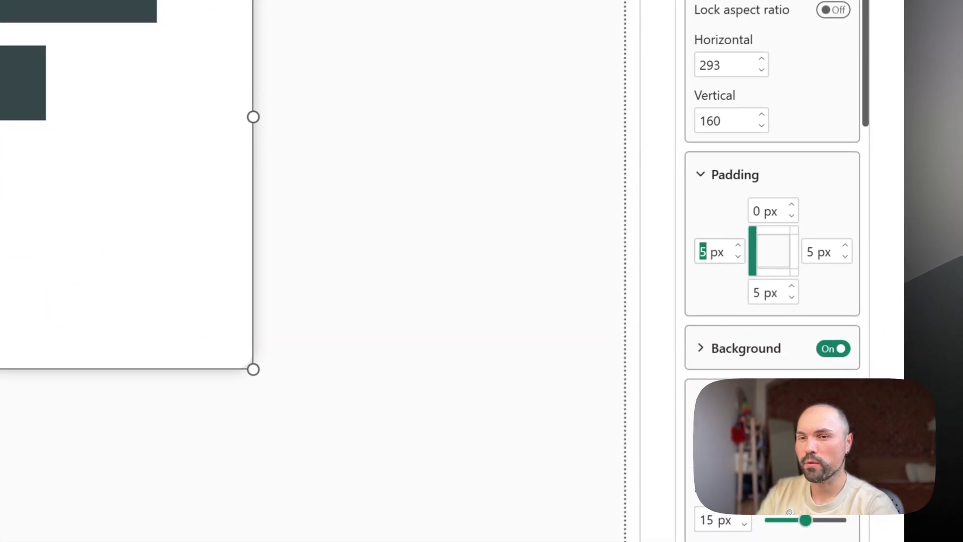
pyautogui.click(756, 211)
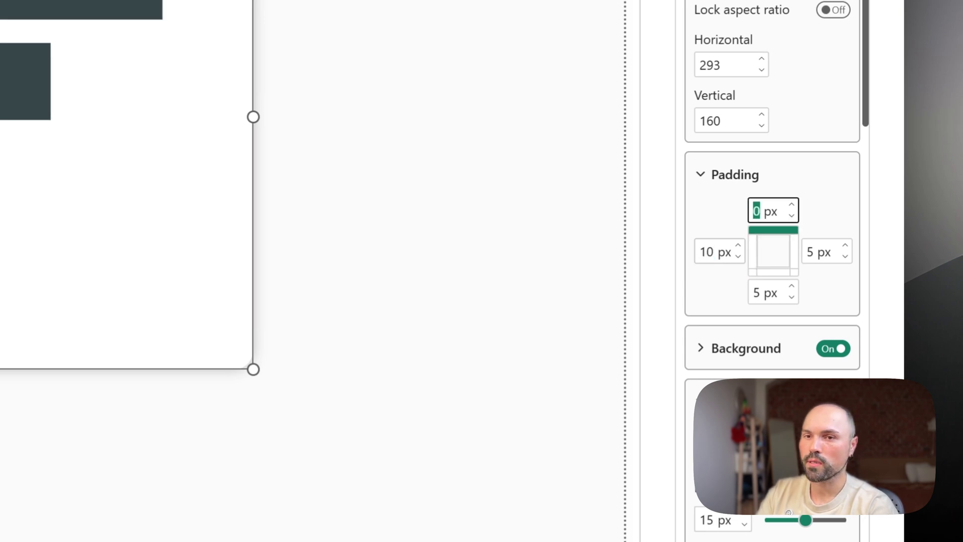
pyautogui.click(763, 292)
pyautogui.write('10')
pyautogui.click(810, 252)
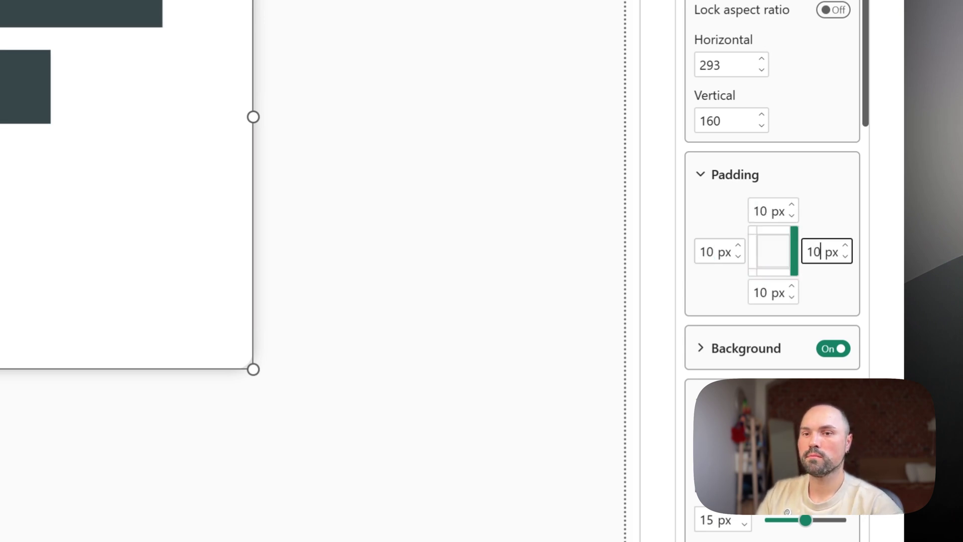
pyautogui.click(538, 139)
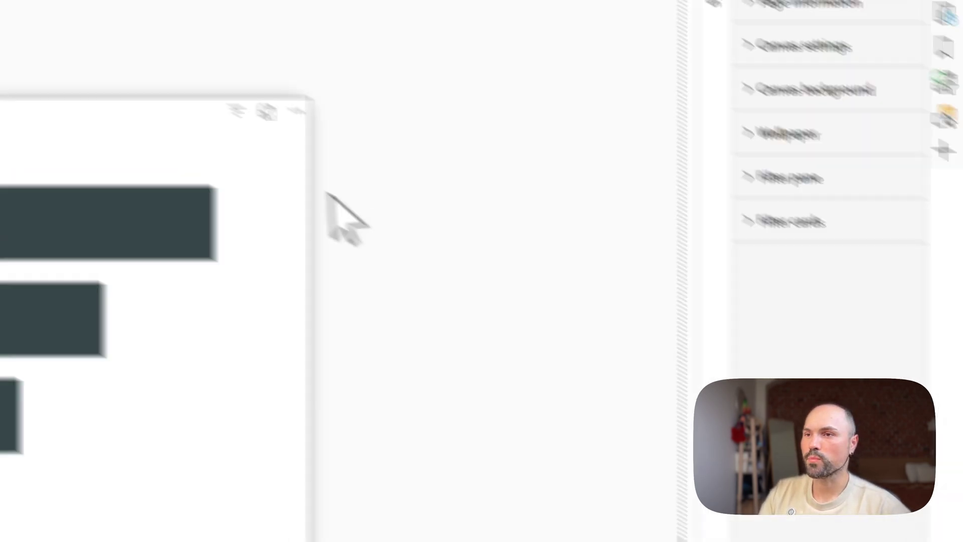
# Set the chart title's font to DIN at size 12
pyautogui.click(328, 276)
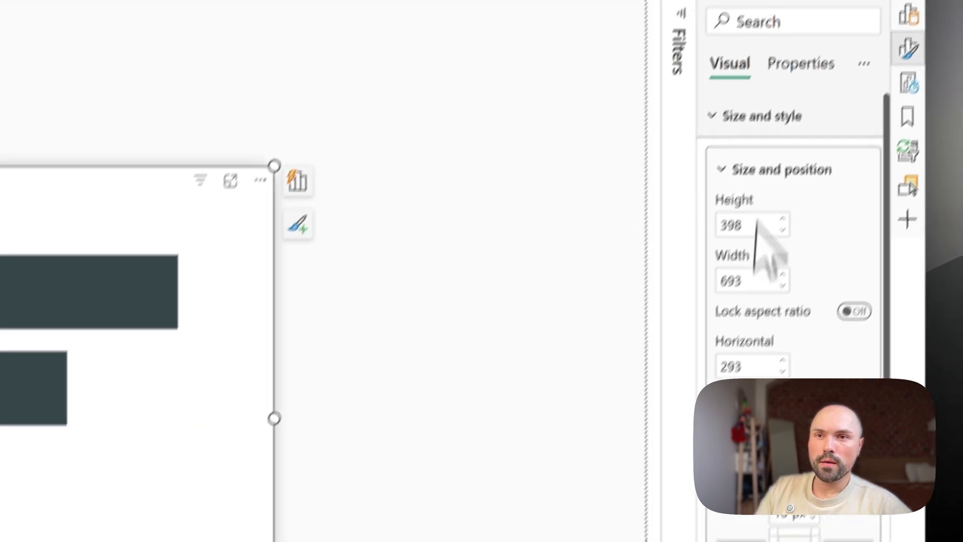
pyautogui.click(754, 169)
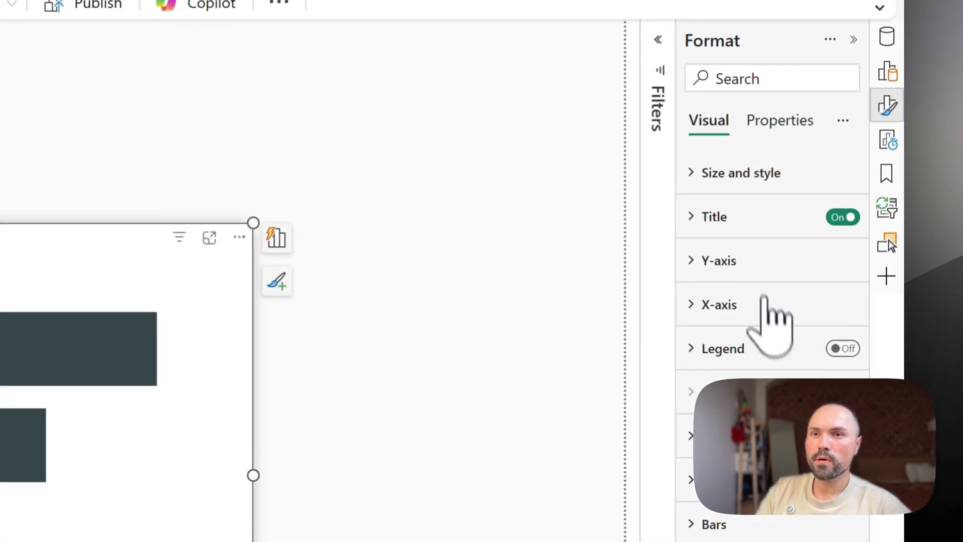
pyautogui.click(754, 217)
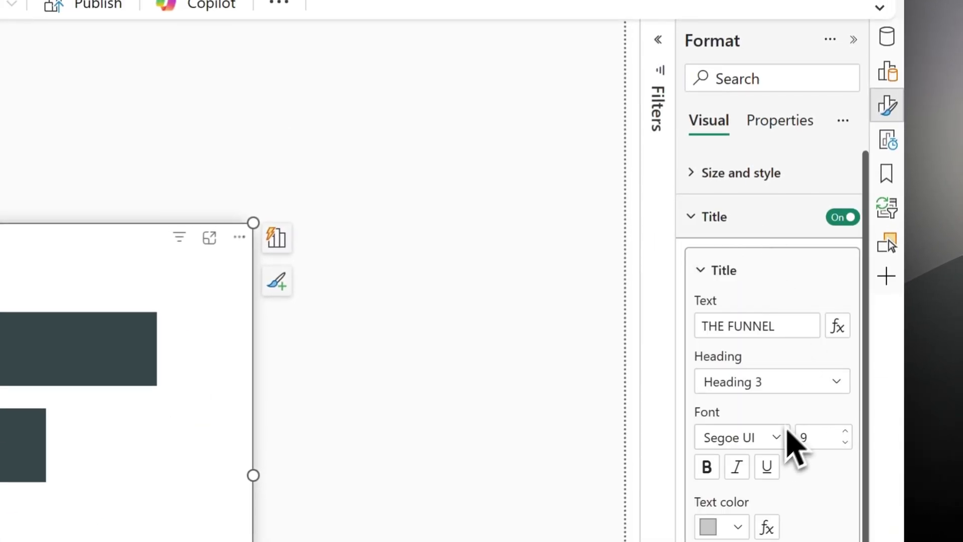
pyautogui.click(845, 431)
pyautogui.click(845, 431)
pyautogui.click(845, 430)
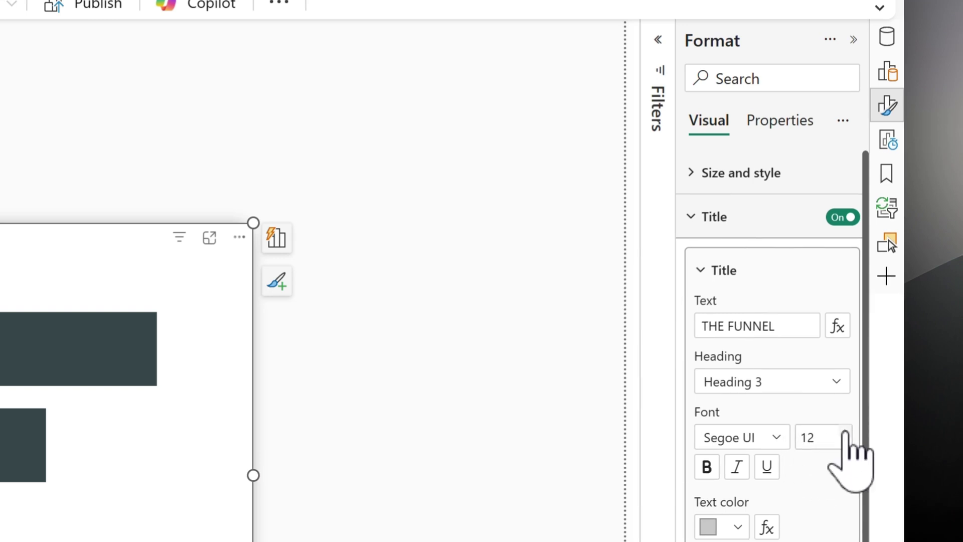
pyautogui.click(765, 438)
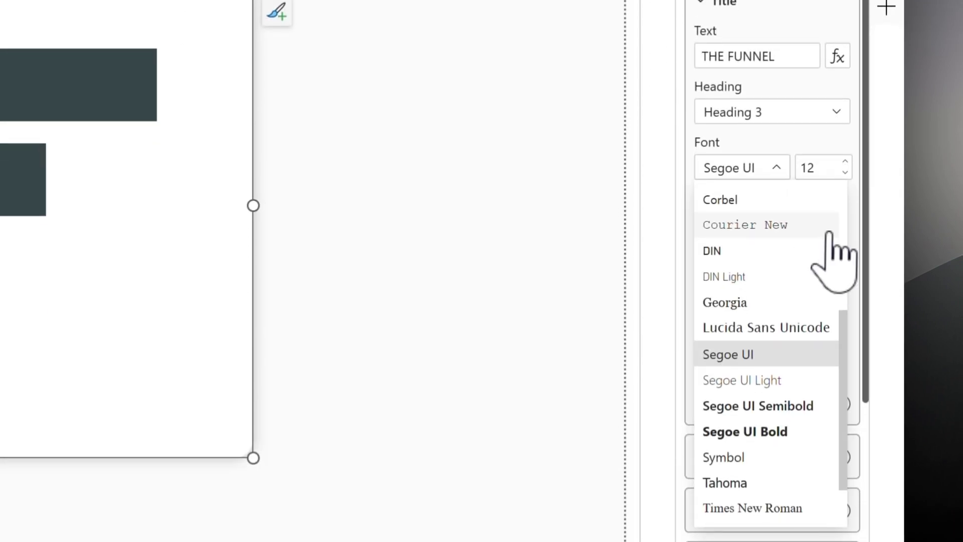
pyautogui.click(755, 250)
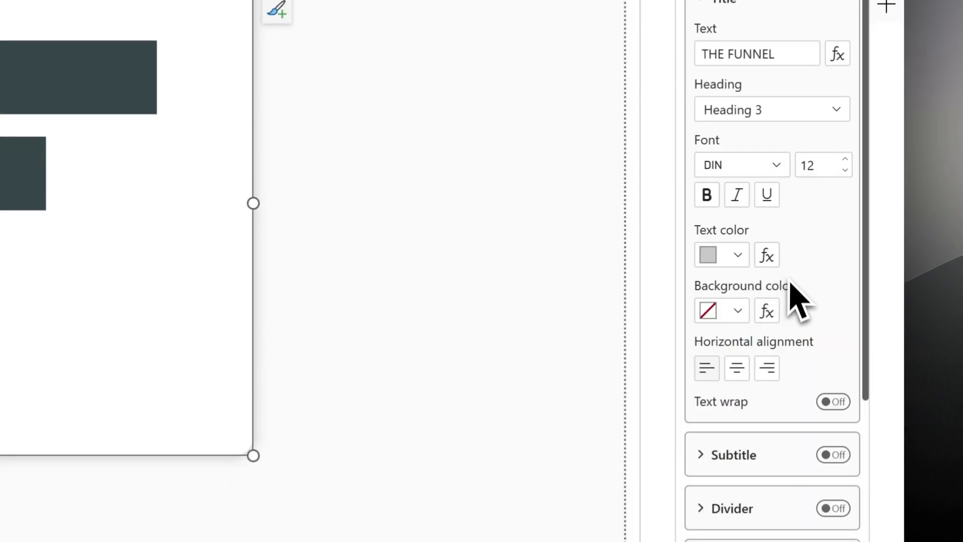
# Change the chart title's text color to dark gray
pyautogui.click(738, 255)
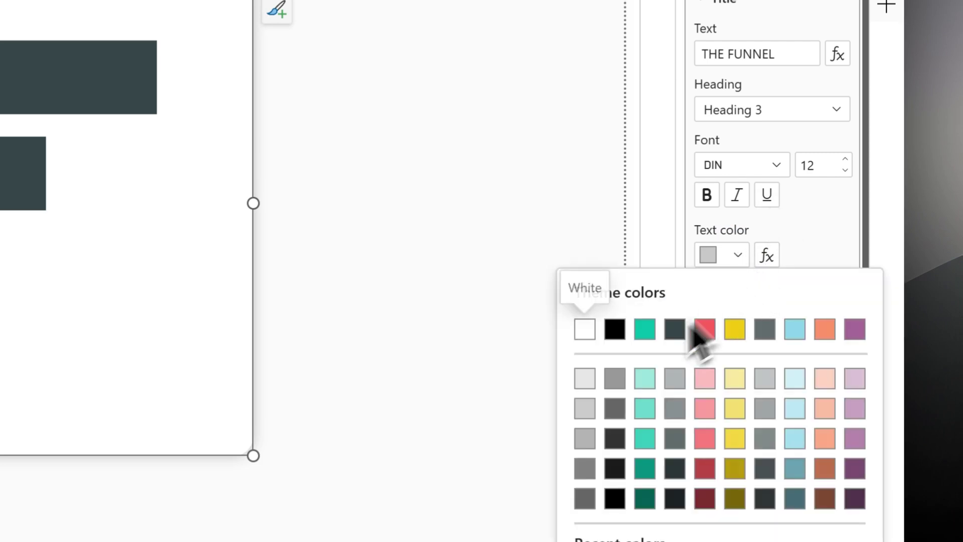
pyautogui.click(615, 329)
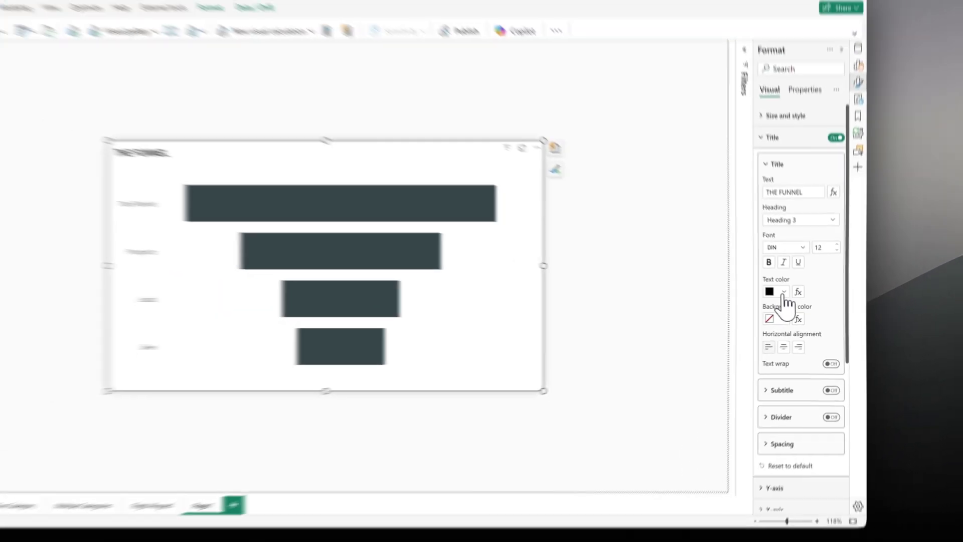
pyautogui.click(737, 255)
pyautogui.click(733, 395)
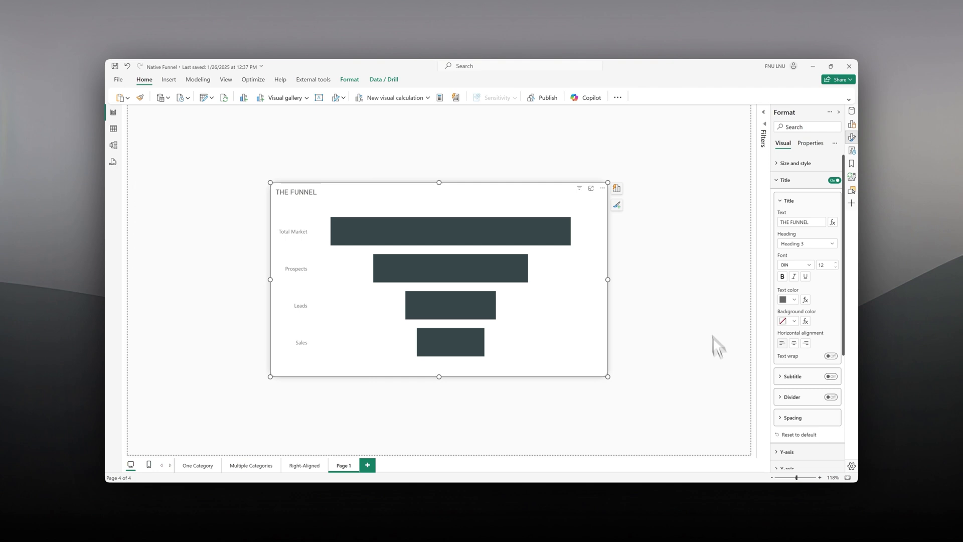
pyautogui.click(680, 264)
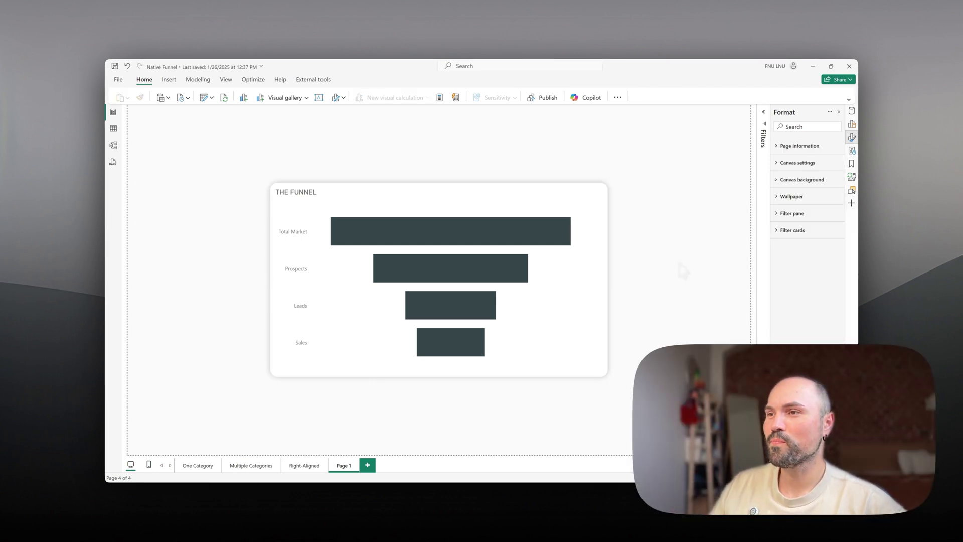
# Turn on ribbons for the funnel chart
pyautogui.click(533, 203)
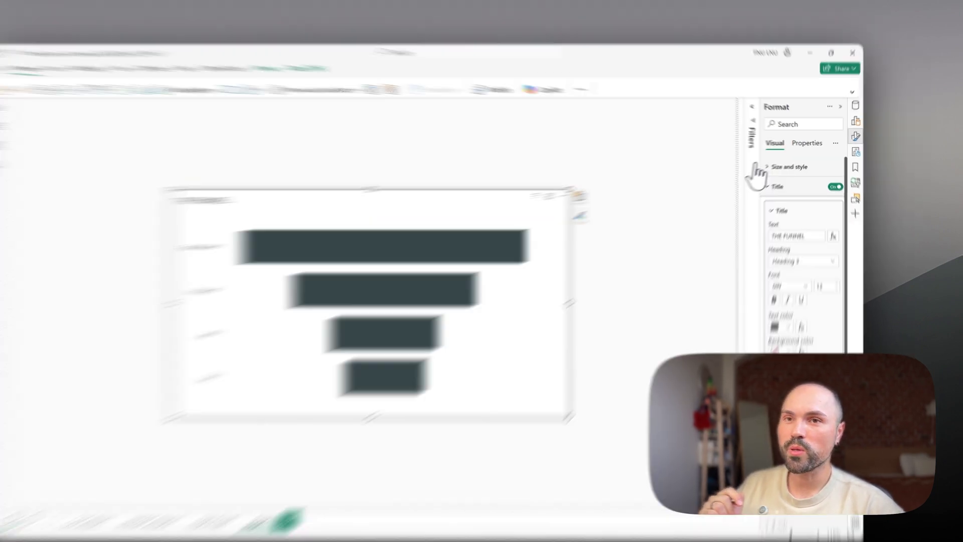
pyautogui.click(810, 180)
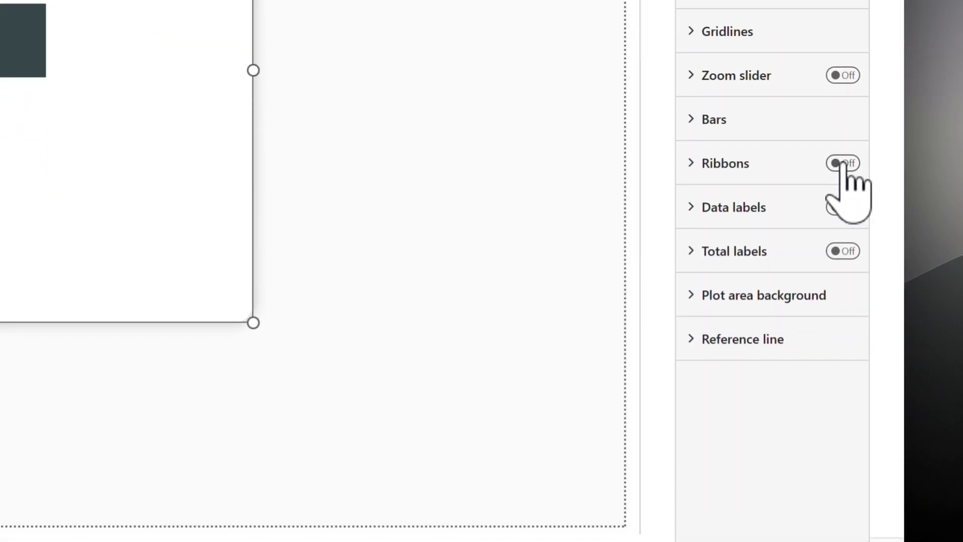
pyautogui.click(842, 163)
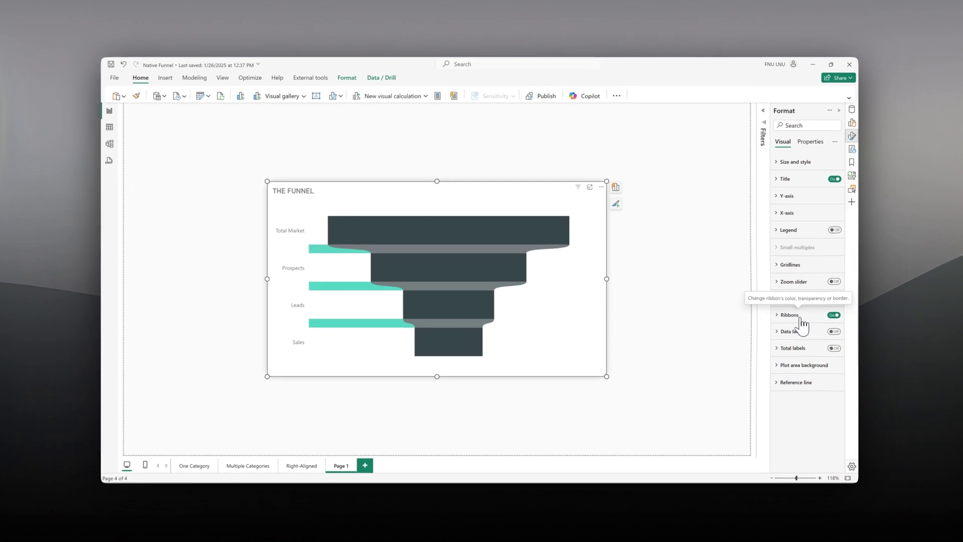
# Set the ribbon color transparency of The Gap Mid-Aligned series to 100 %
pyautogui.click(800, 317)
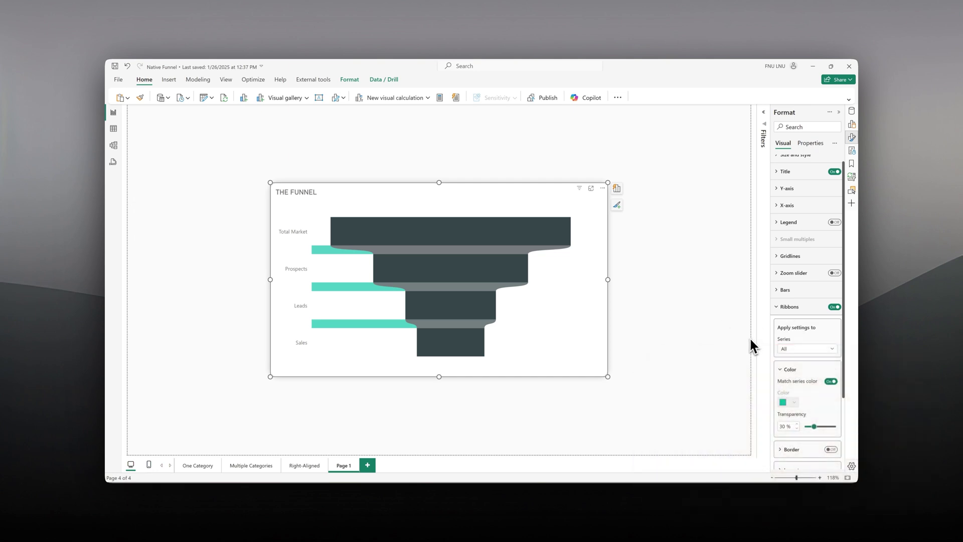
pyautogui.click(809, 348)
pyautogui.click(814, 373)
pyautogui.moveTo(813, 427); pyautogui.dragTo(875, 425)
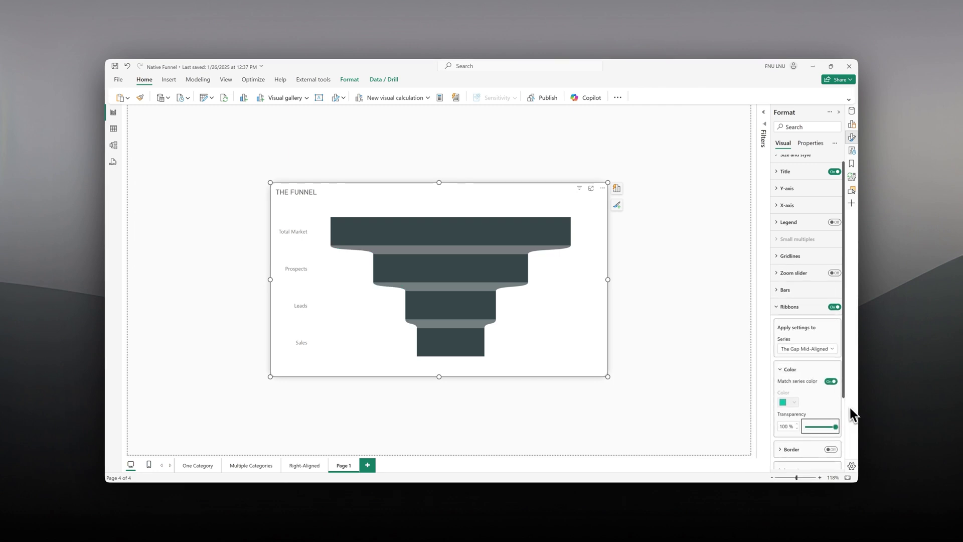
# Turn on the ribbon border for the Sum of Count series and make it match the fill color
pyautogui.click(814, 365)
pyautogui.click(810, 349)
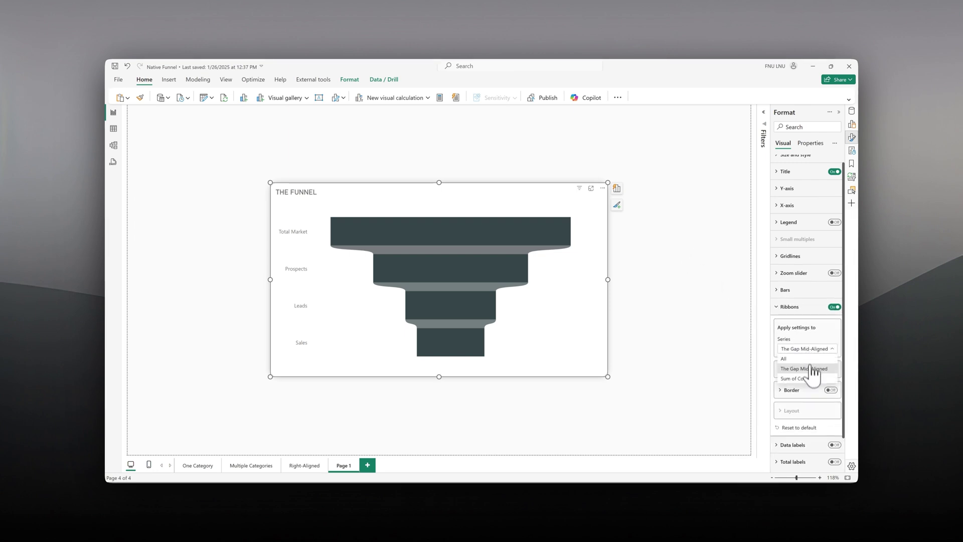
pyautogui.click(810, 378)
pyautogui.scroll(-1, 812, 389)
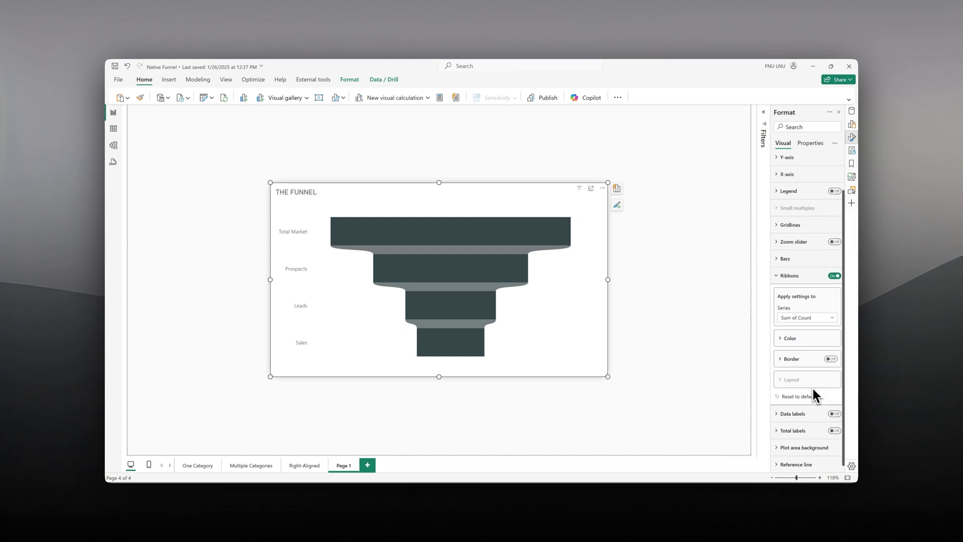
pyautogui.click(830, 359)
pyautogui.click(806, 361)
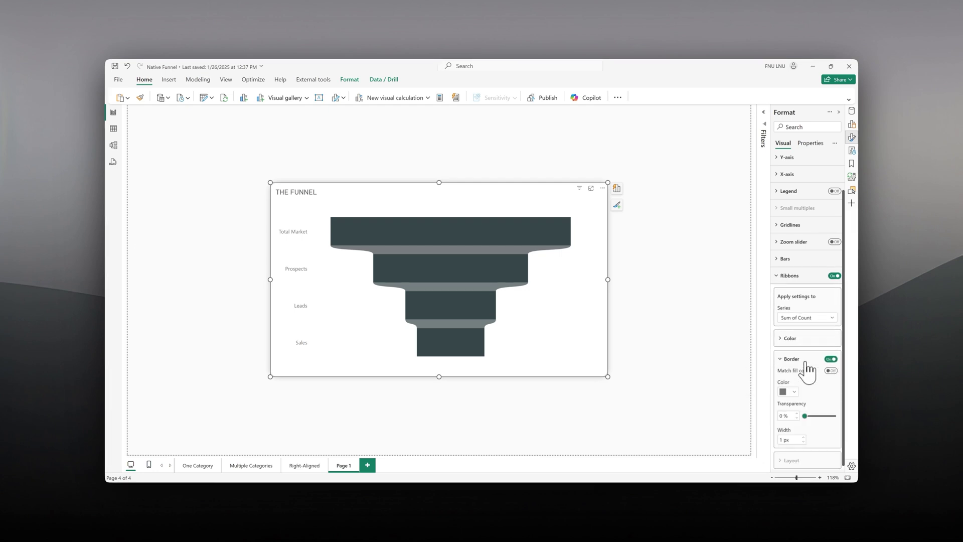
pyautogui.click(831, 372)
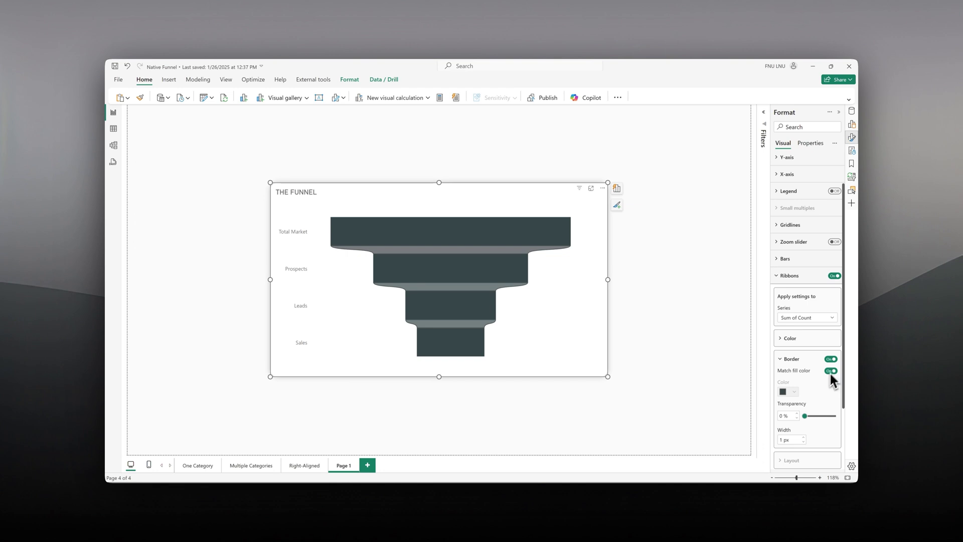
# Set the transparency of the Sum of Count ribbon border to 30 %
pyautogui.moveTo(804, 416); pyautogui.dragTo(815, 416)
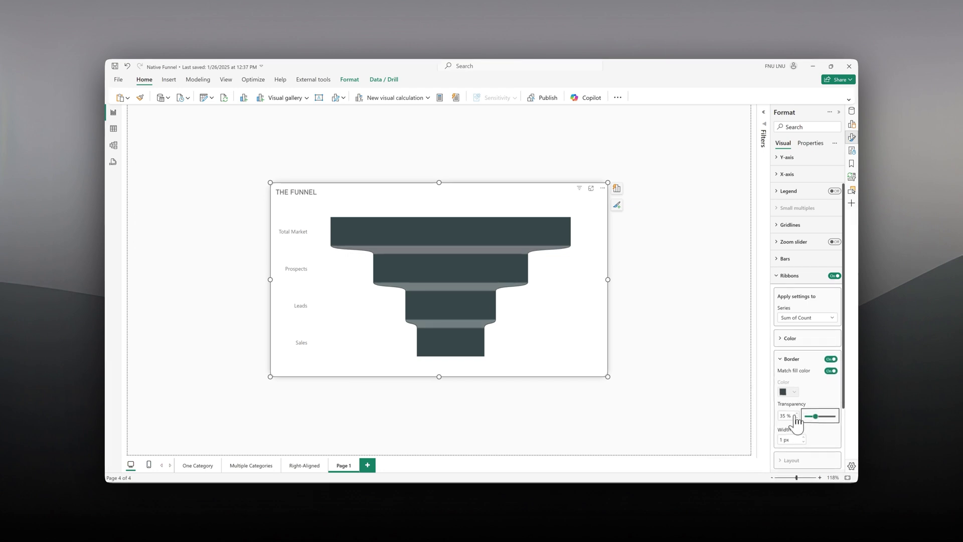
pyautogui.click(796, 414)
pyautogui.click(797, 414)
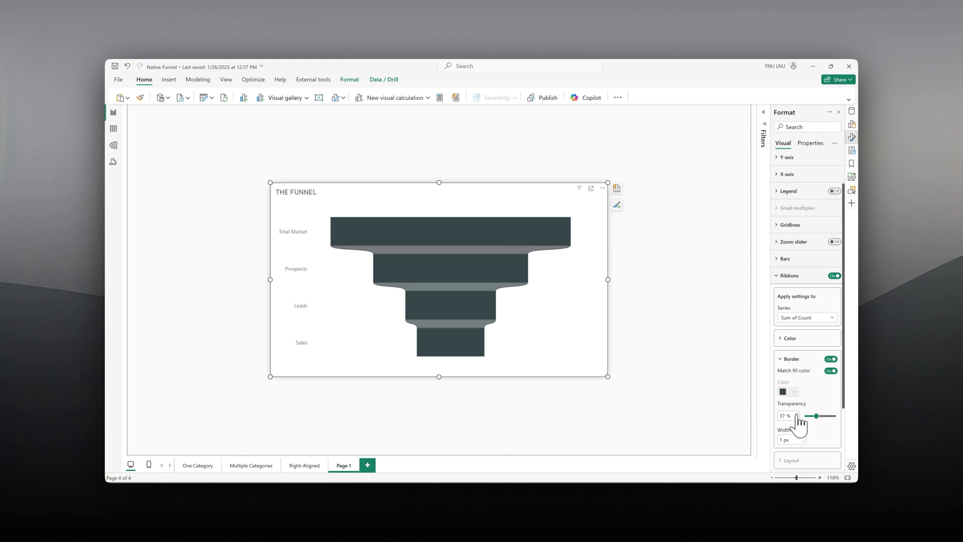
pyautogui.click(797, 418)
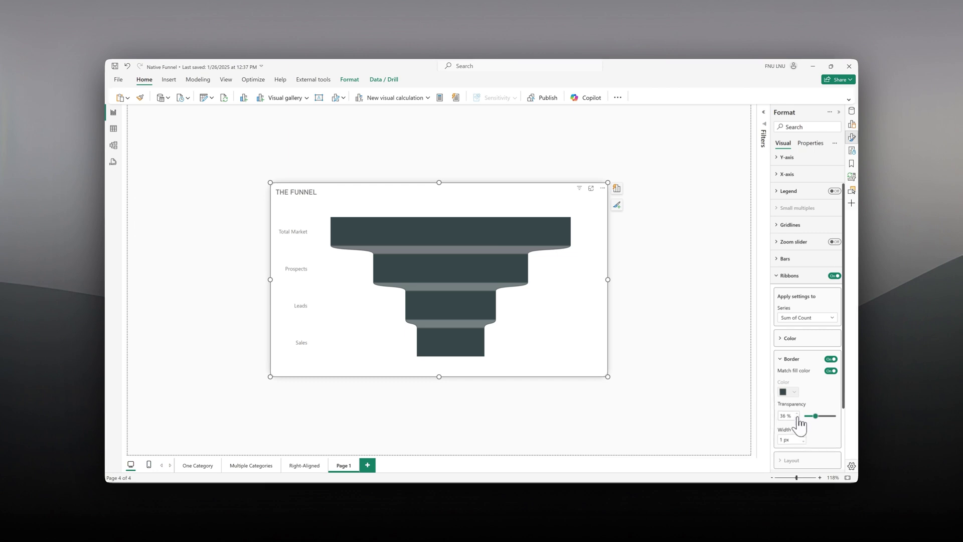
pyautogui.click(797, 418)
pyautogui.click(797, 419)
pyautogui.click(797, 418)
pyautogui.click(797, 418)
pyautogui.click(797, 419)
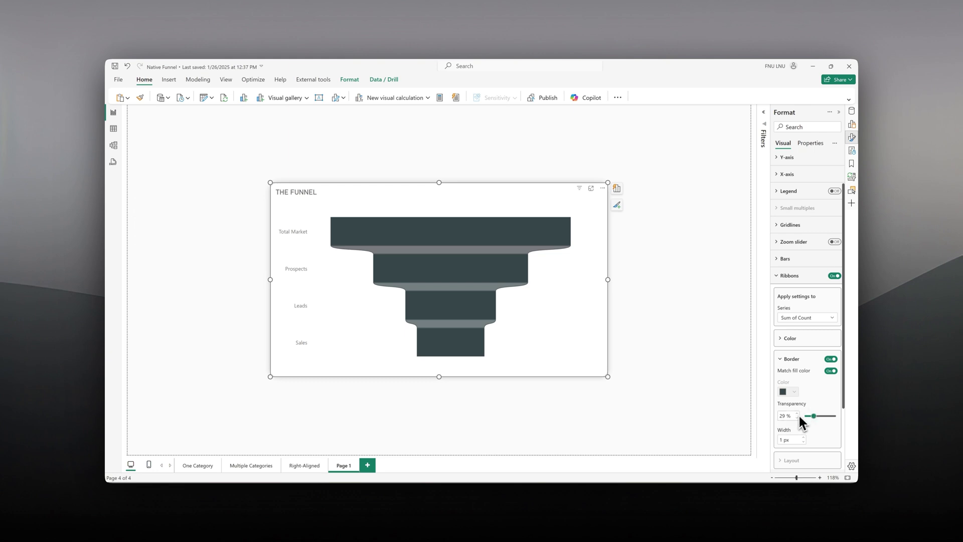
pyautogui.click(797, 414)
pyautogui.scroll(-3, 808, 397)
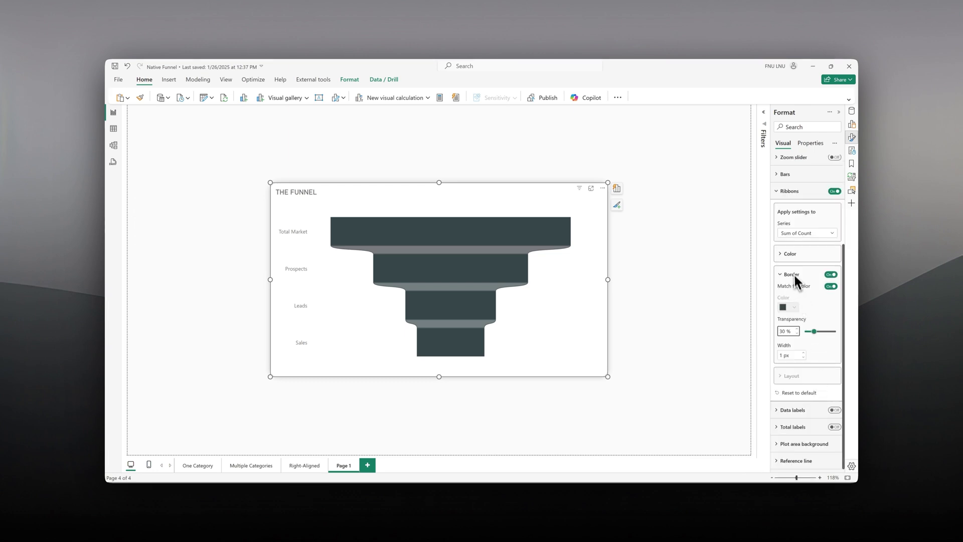
# Set the space between ribbons to 4 % in the ribbon layout for all series
pyautogui.click(807, 239)
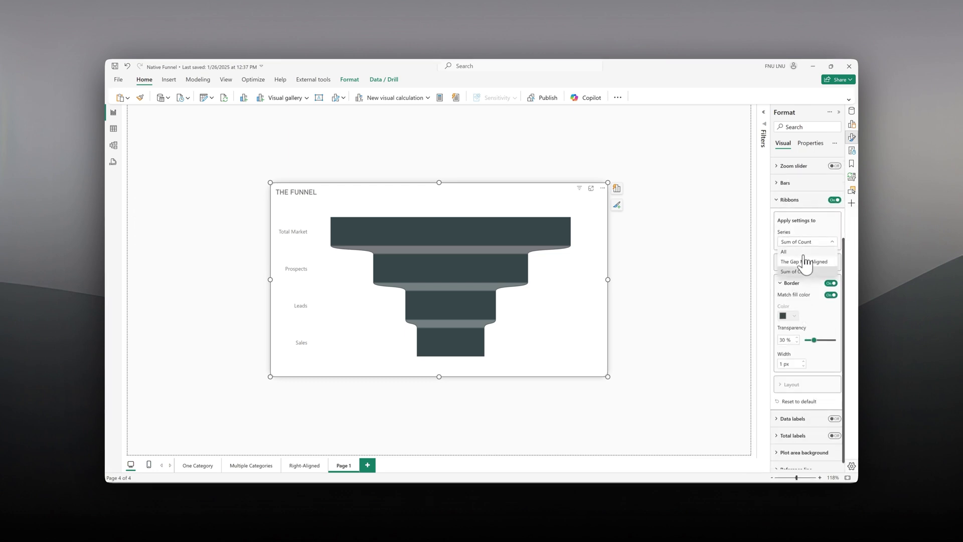
pyautogui.click(805, 261)
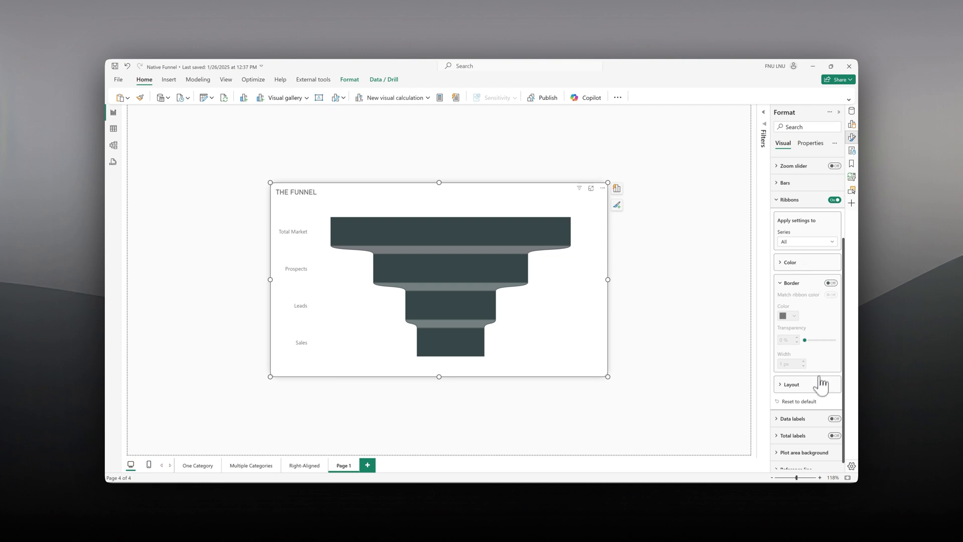
pyautogui.click(820, 384)
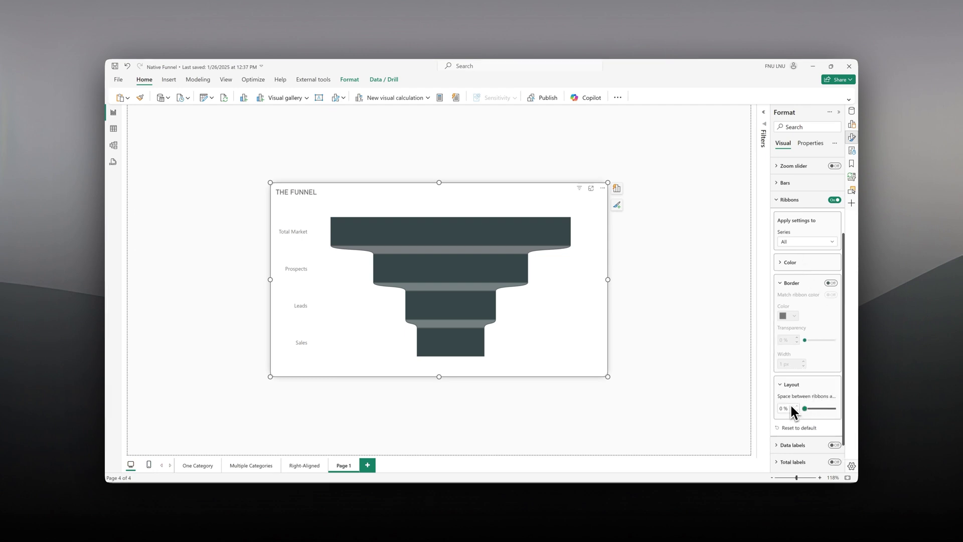
pyautogui.click(797, 405)
pyautogui.click(797, 406)
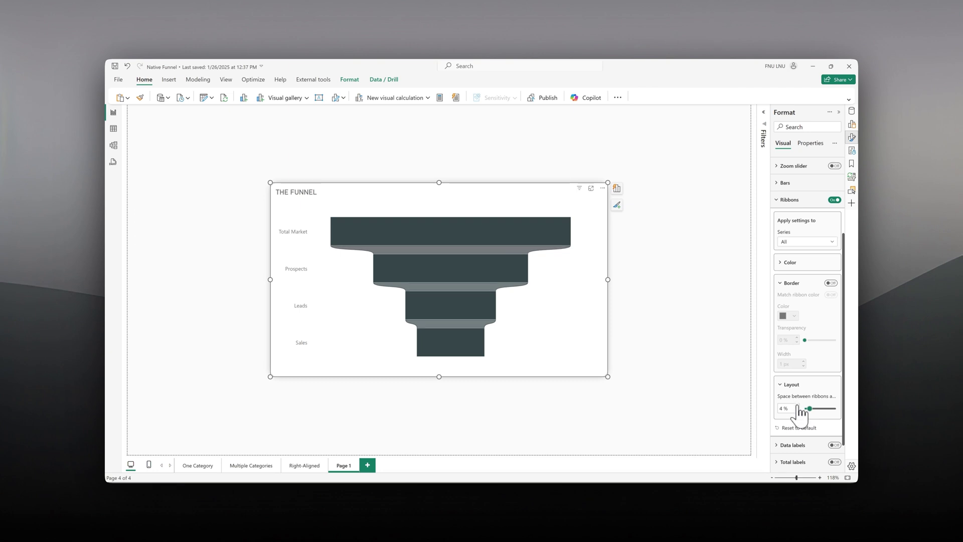
# Set the space between ribbons to 5 % in the ribbon layout for all series
pyautogui.click(798, 405)
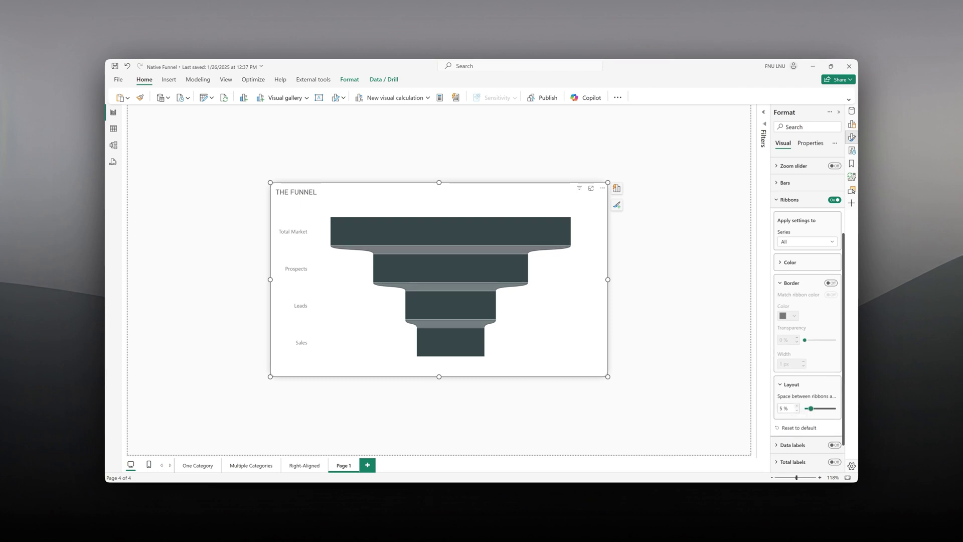
pyautogui.click(695, 323)
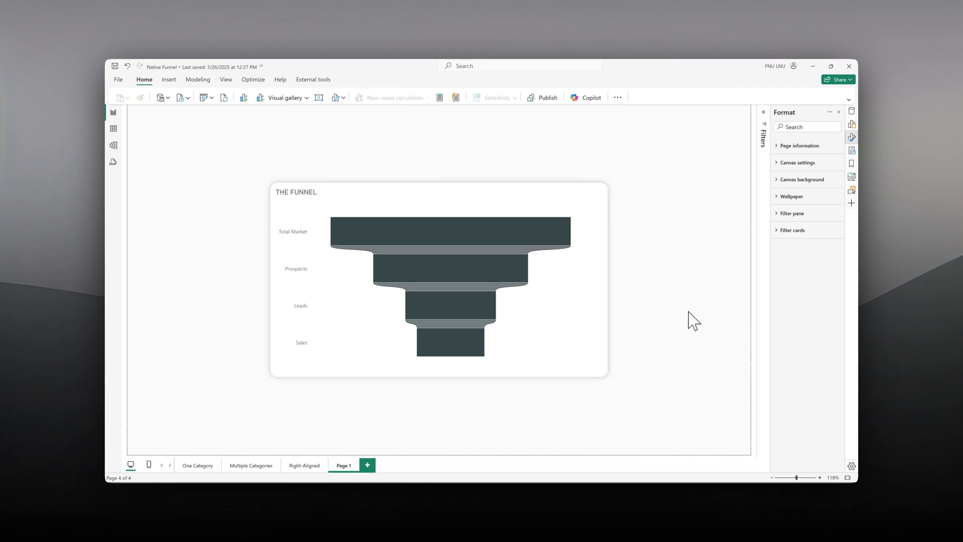
# Turn on the data labels for the funnel chart
pyautogui.click(499, 184)
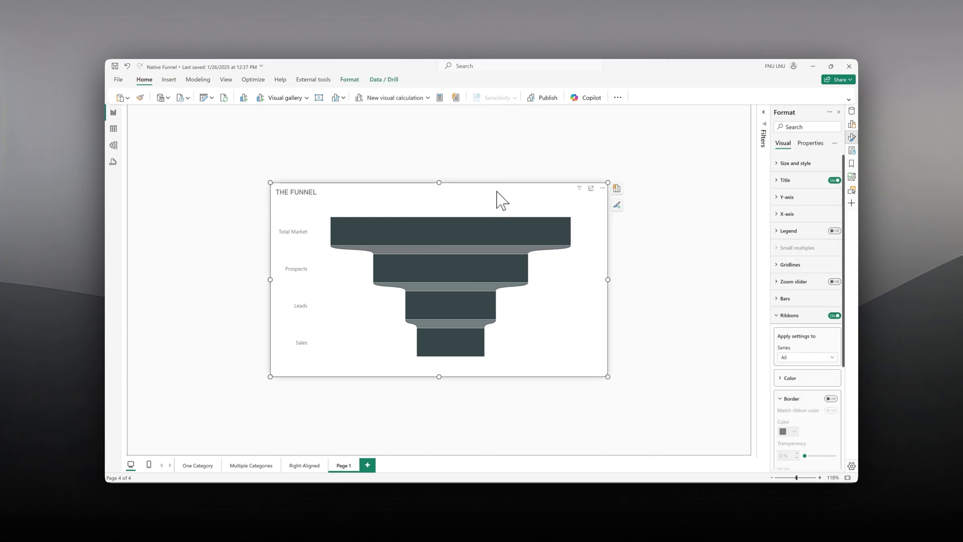
pyautogui.scroll(-1, 794, 348)
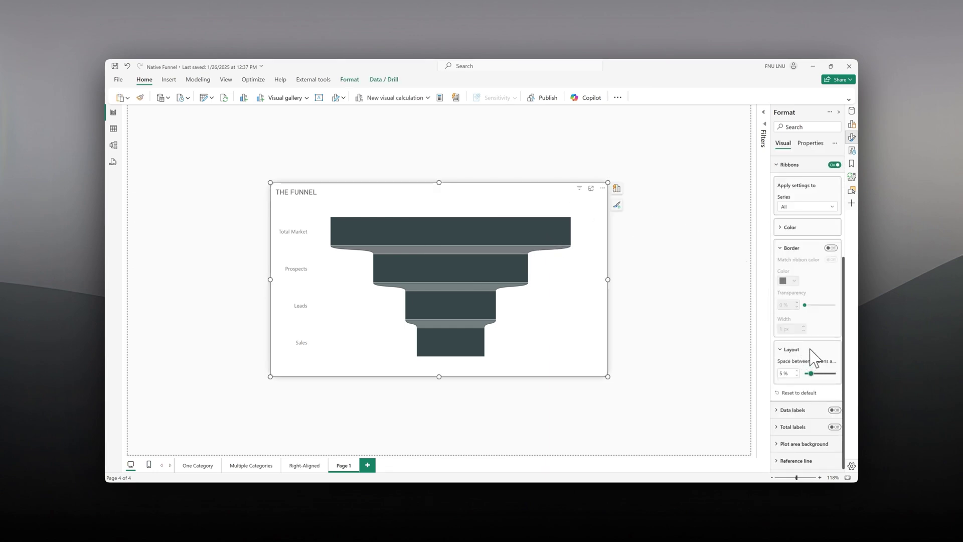
pyautogui.scroll(1, 810, 349)
pyautogui.scroll(-1, 808, 340)
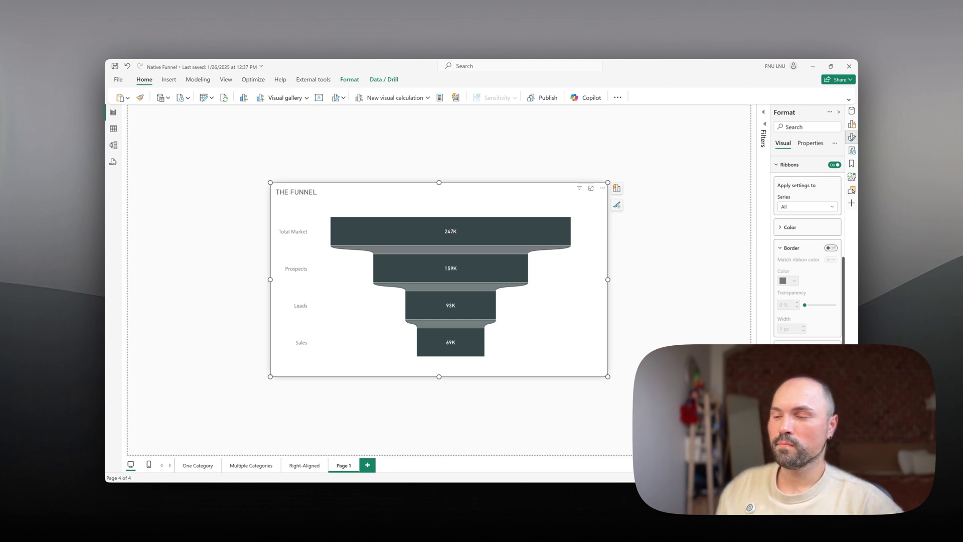
pyautogui.click(676, 327)
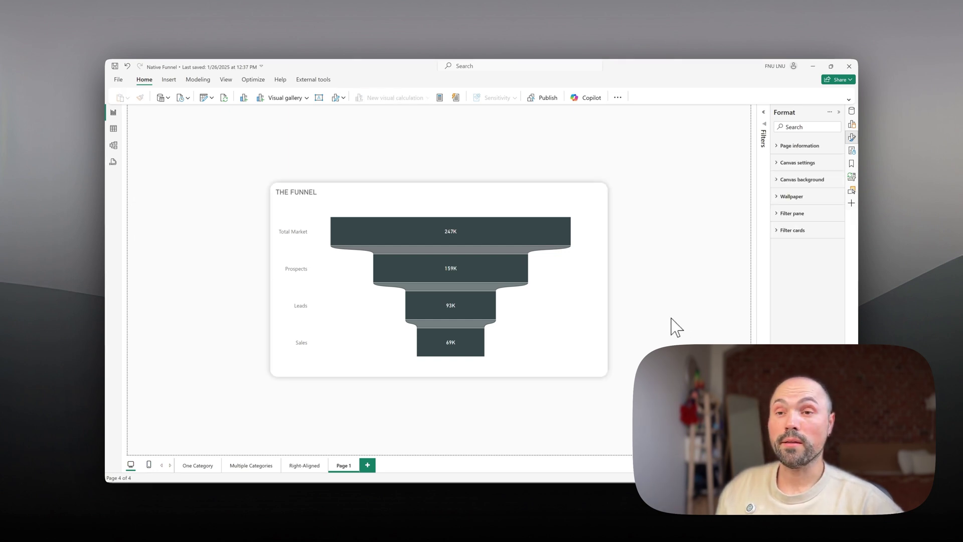
# Examine the stage labels with conversion rates on the example funnels of the One Category page
pyautogui.click(532, 202)
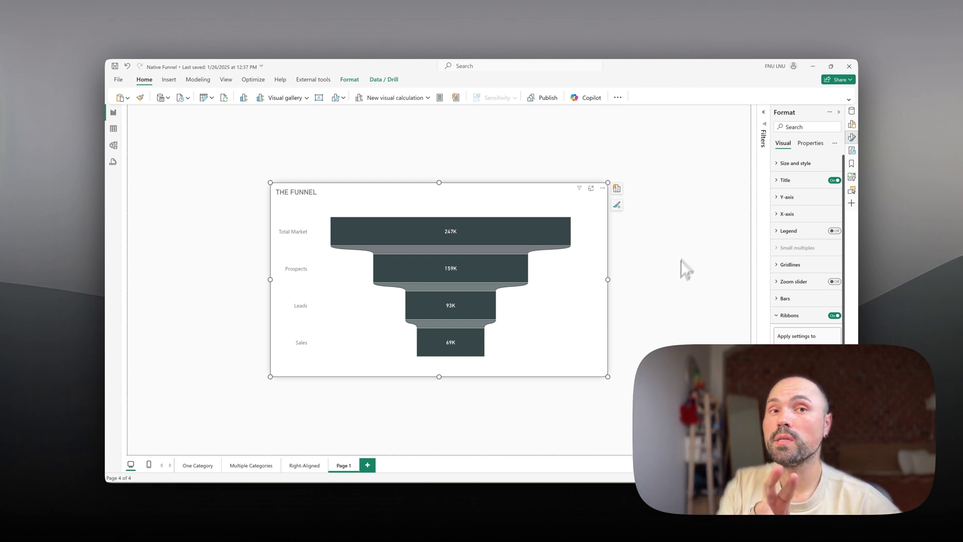
pyautogui.click(198, 466)
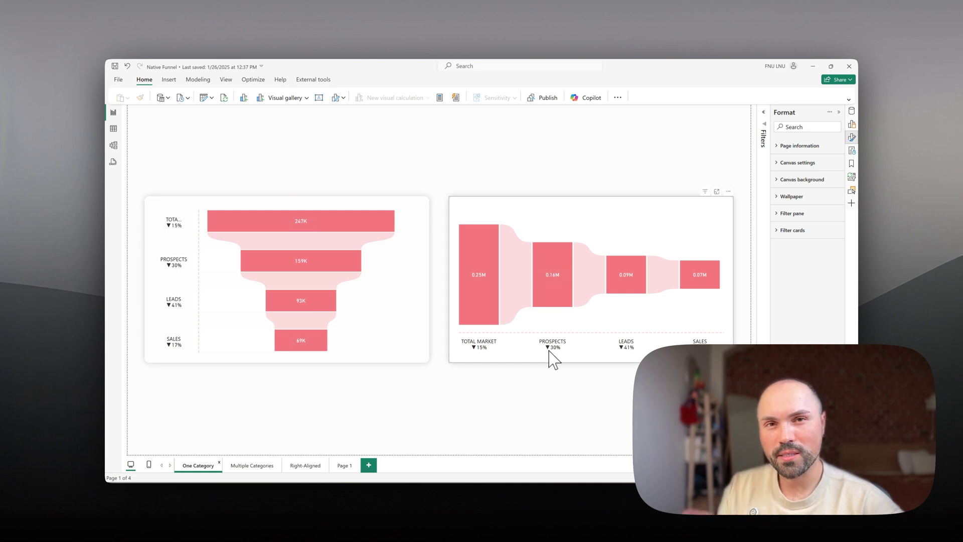
pyautogui.moveTo(549, 351)
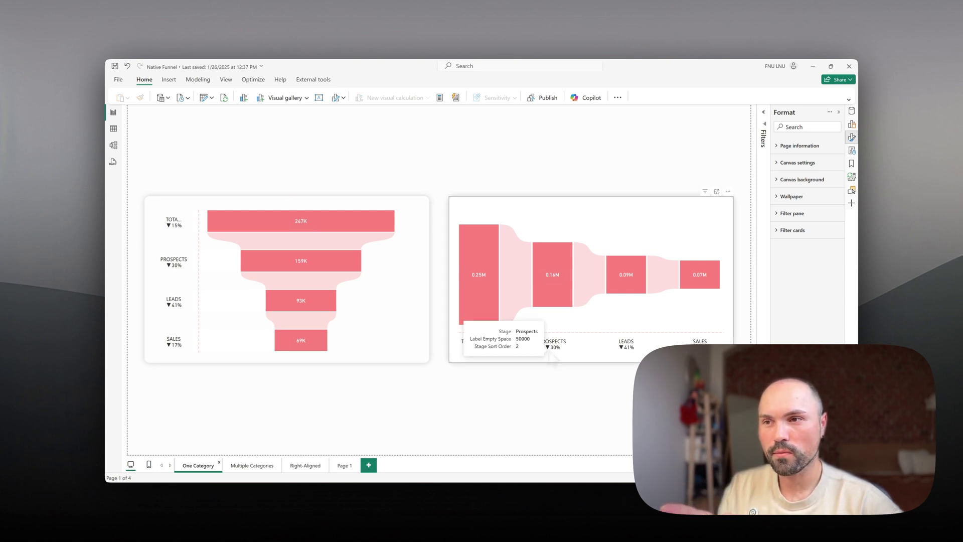
pyautogui.moveTo(490, 341)
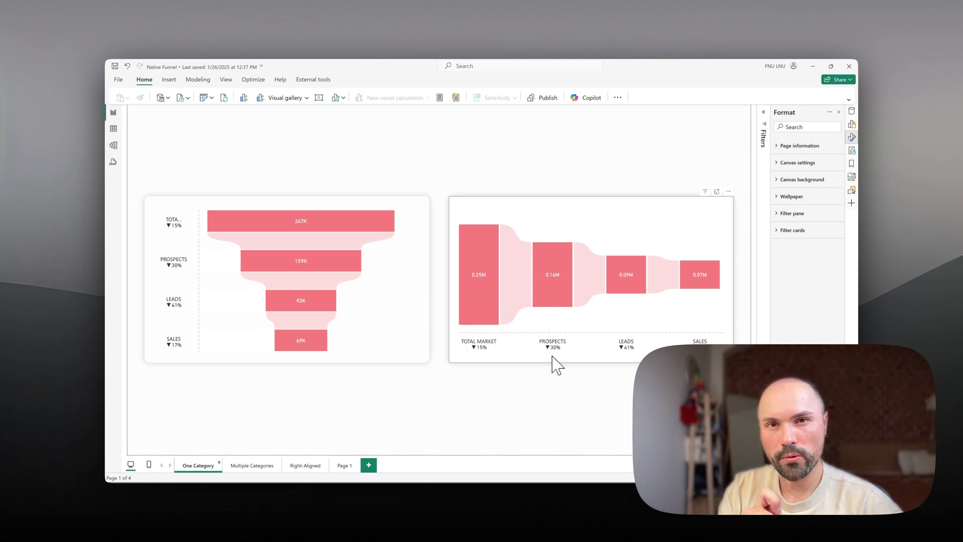
# Add the Label Empty Space measure to the funnel chart on Page 1
pyautogui.click(346, 467)
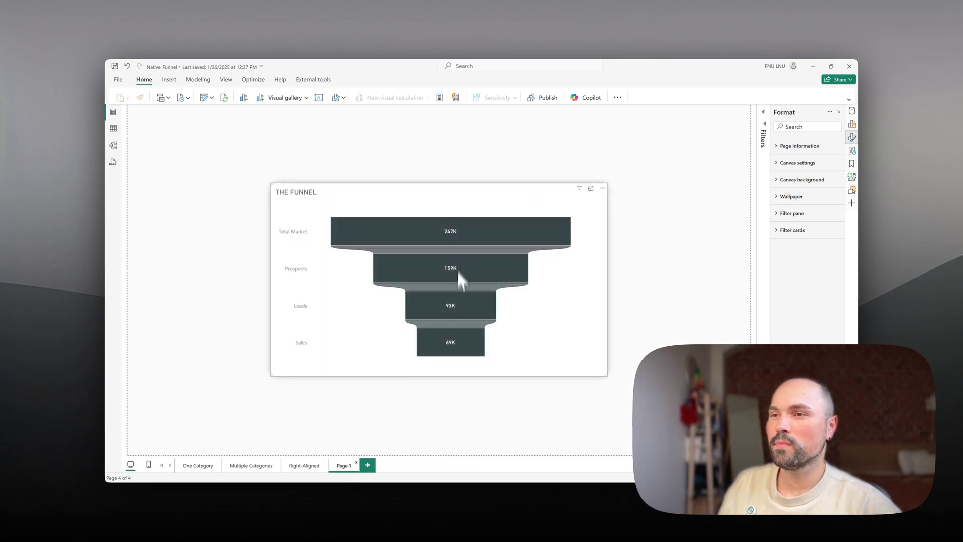
pyautogui.click(454, 199)
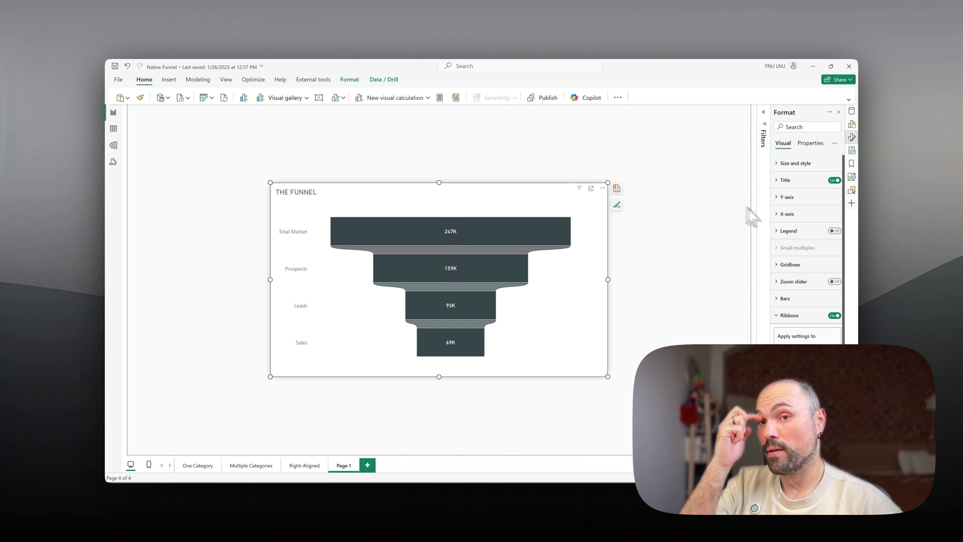
pyautogui.click(851, 112)
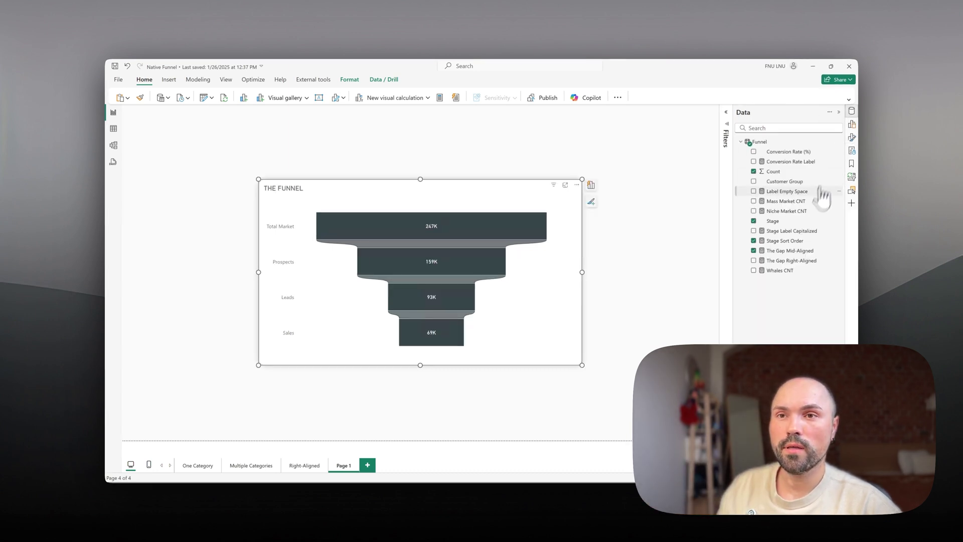
pyautogui.click(790, 192)
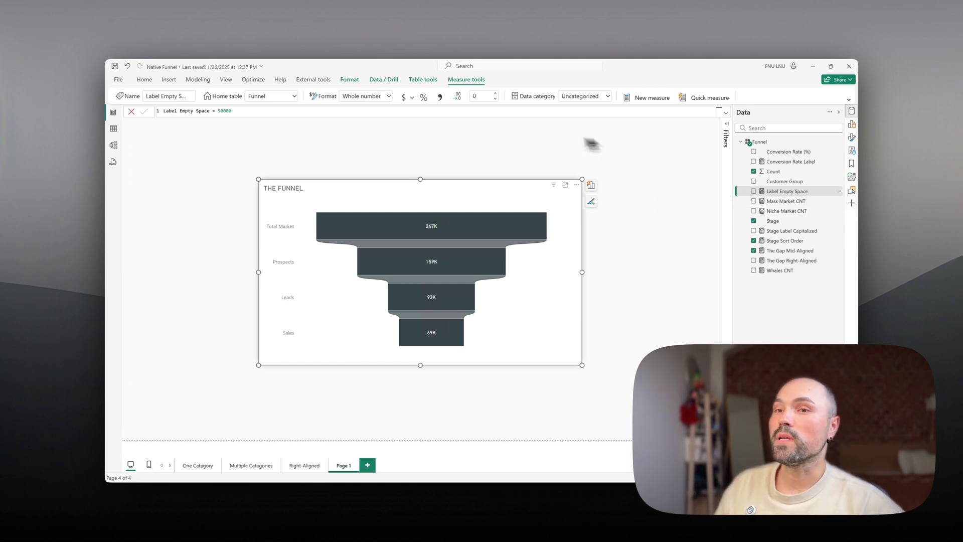
pyautogui.click(754, 192)
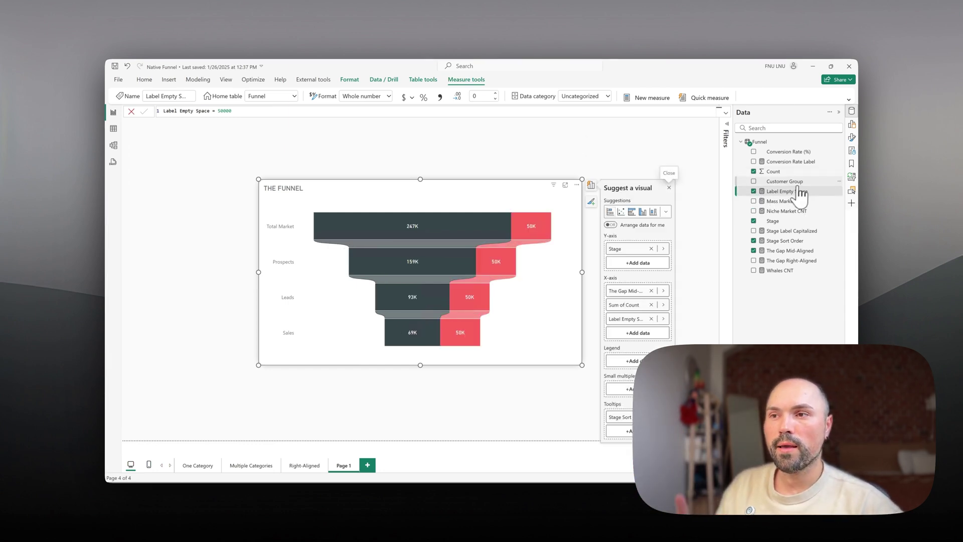
# Move Label Empty Space to the first position among the chart's X-axis fields, ahead of The Gap Mid-Aligned
pyautogui.click(851, 125)
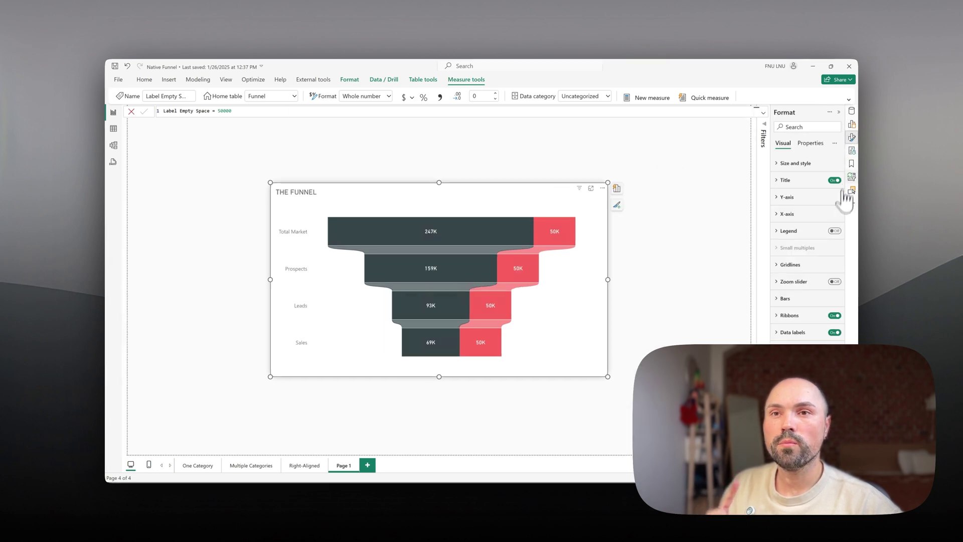
pyautogui.click(852, 128)
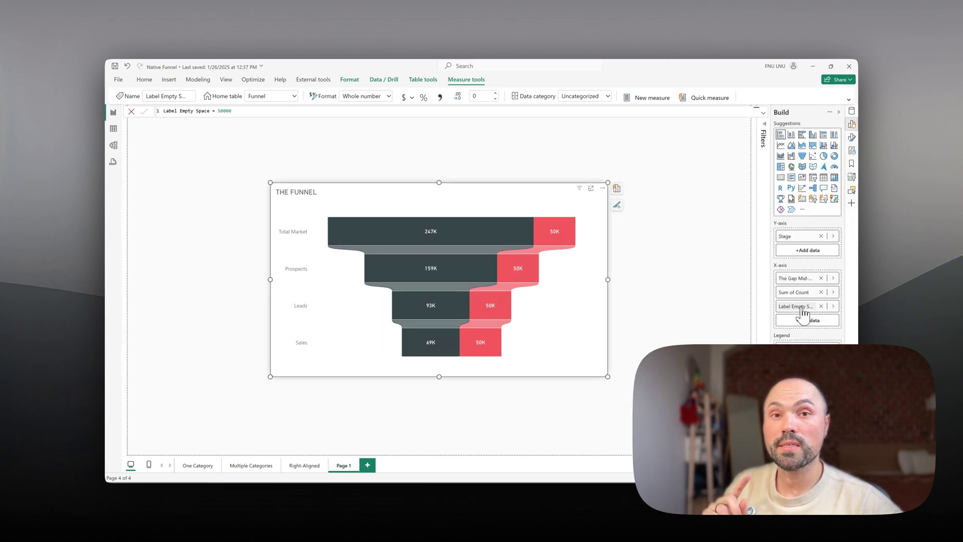
pyautogui.moveTo(801, 290); pyautogui.dragTo(801, 274)
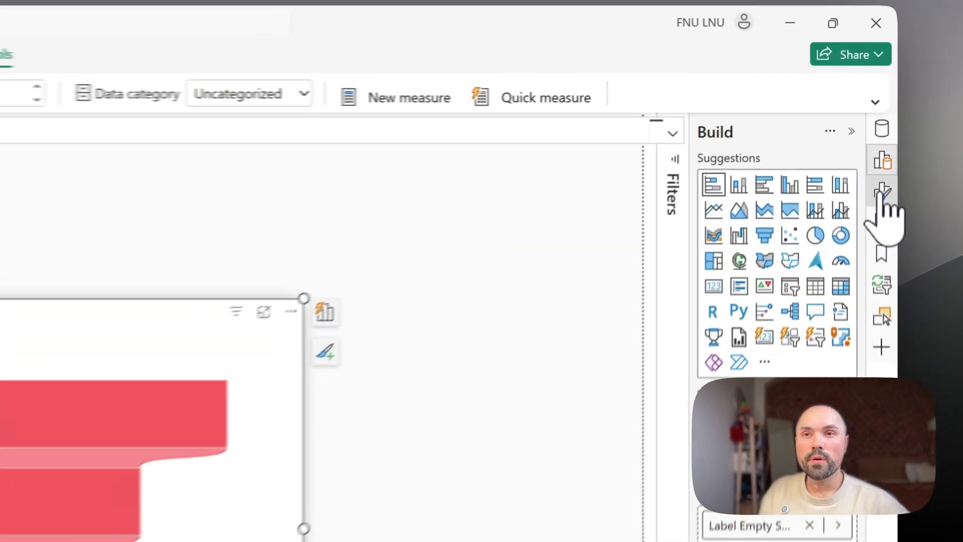
# Set the ribbon color transparency of the Label Empty Space series to 100 %
pyautogui.click(851, 137)
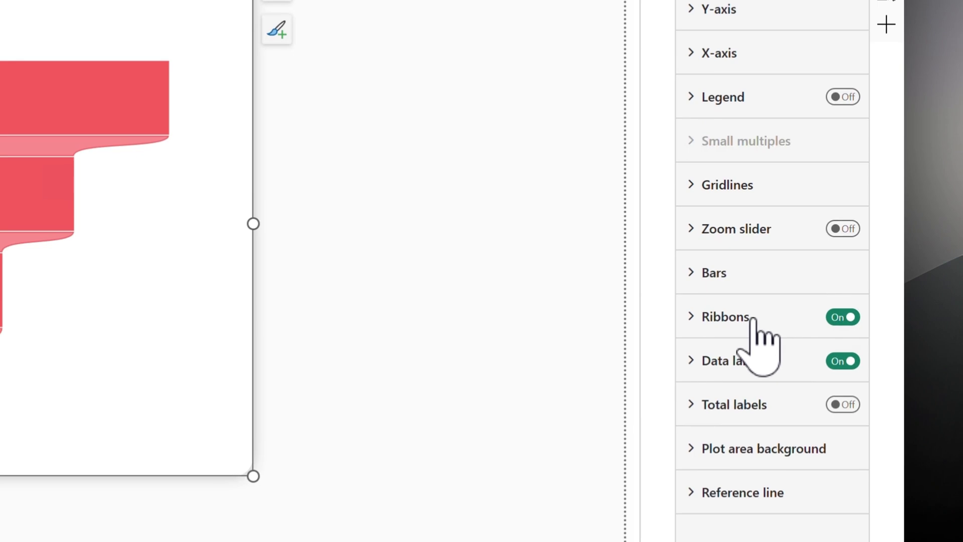
pyautogui.click(757, 331)
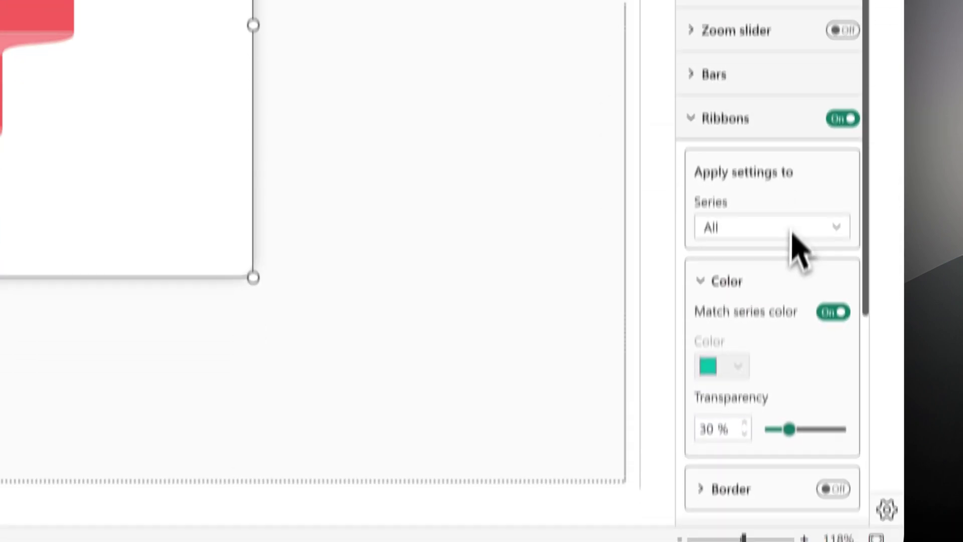
pyautogui.scroll(-1, 800, 221)
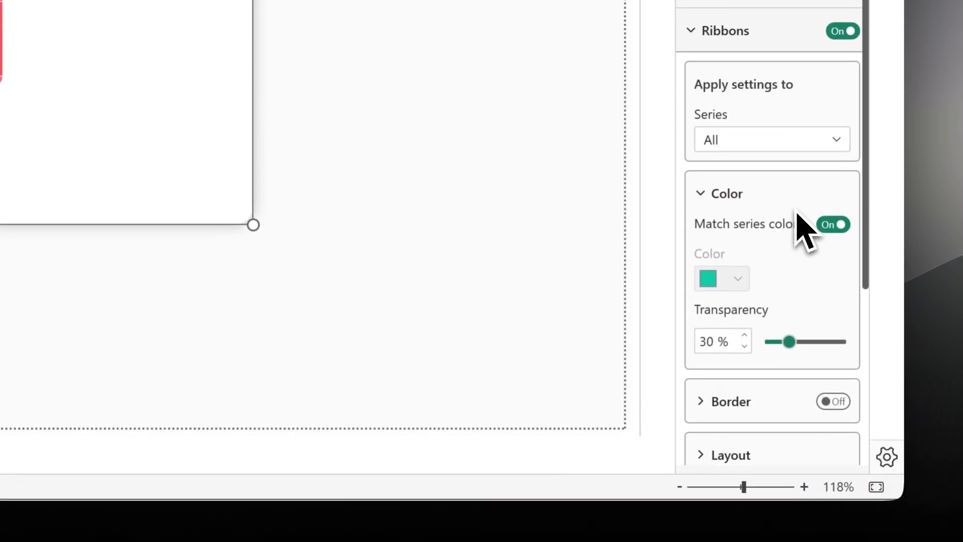
pyautogui.click(803, 145)
pyautogui.click(780, 192)
pyautogui.click(832, 224)
pyautogui.moveTo(789, 341); pyautogui.dragTo(918, 344)
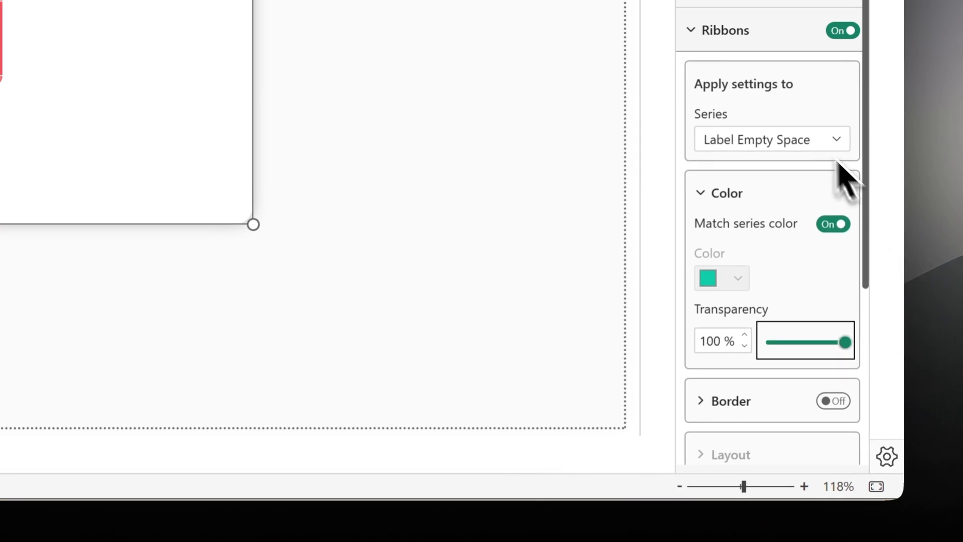
# Set the bar color transparency of the Label Empty Space series to 100 %
pyautogui.click(757, 37)
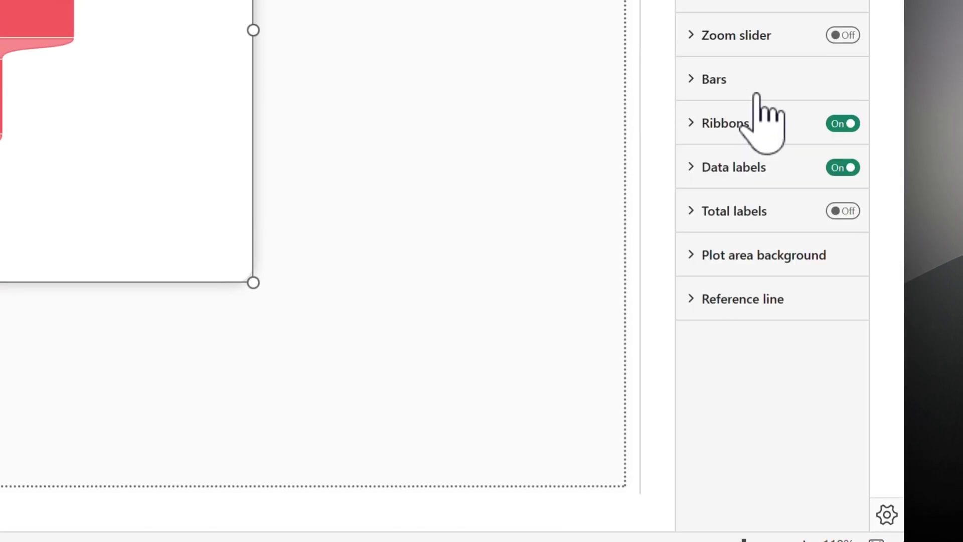
pyautogui.click(757, 89)
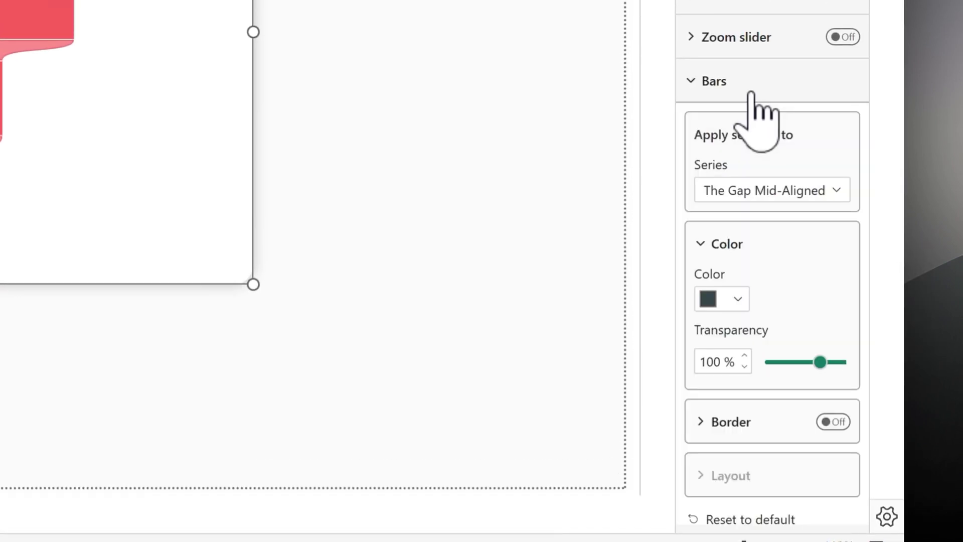
pyautogui.click(776, 189)
pyautogui.click(767, 241)
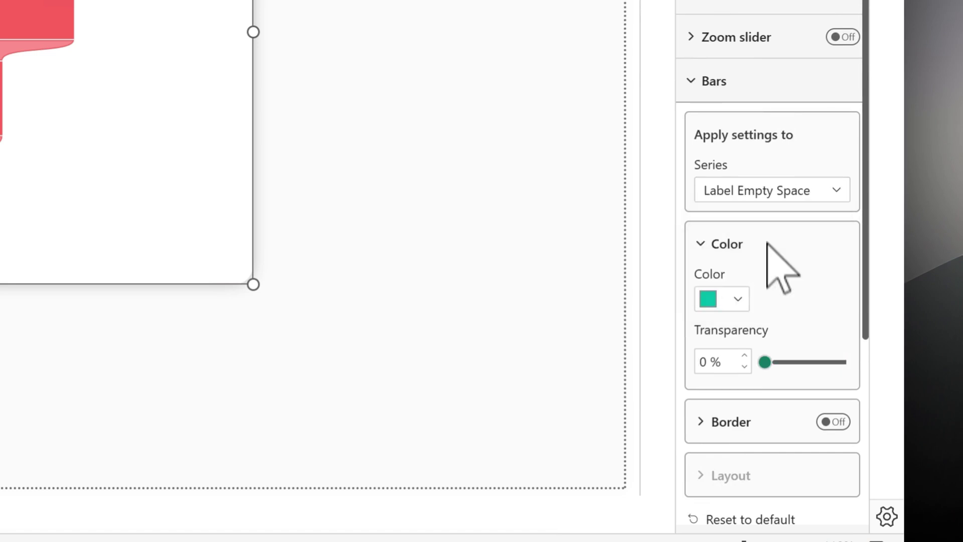
pyautogui.moveTo(766, 362); pyautogui.dragTo(918, 362)
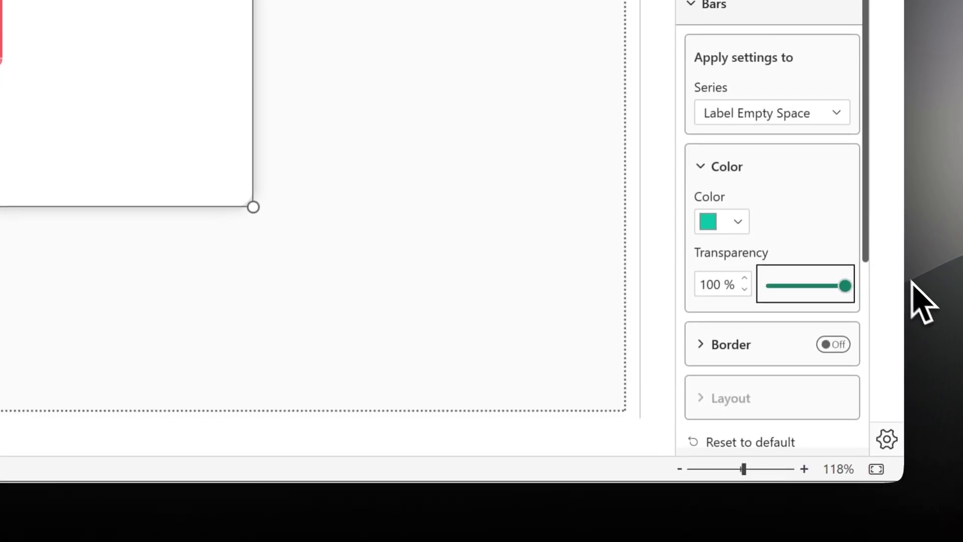
# Turn on the data label title for the Label Empty Space series
pyautogui.scroll(-5, 834, 236)
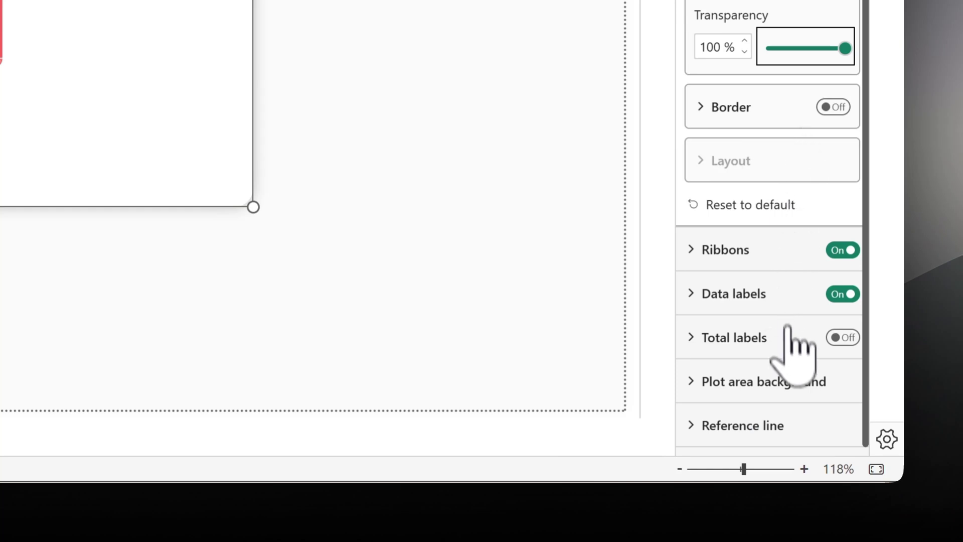
pyautogui.click(789, 291)
pyautogui.scroll(-7, 790, 286)
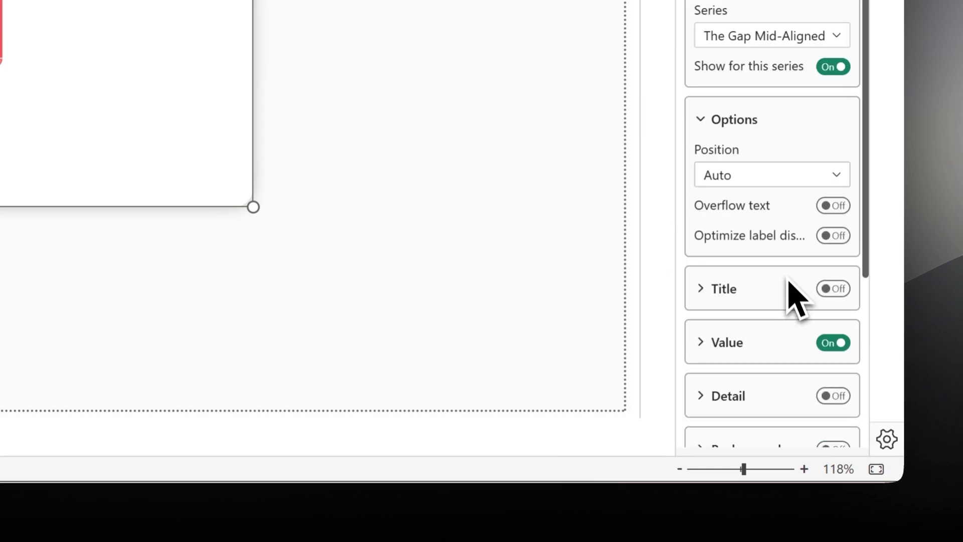
pyautogui.click(768, 35)
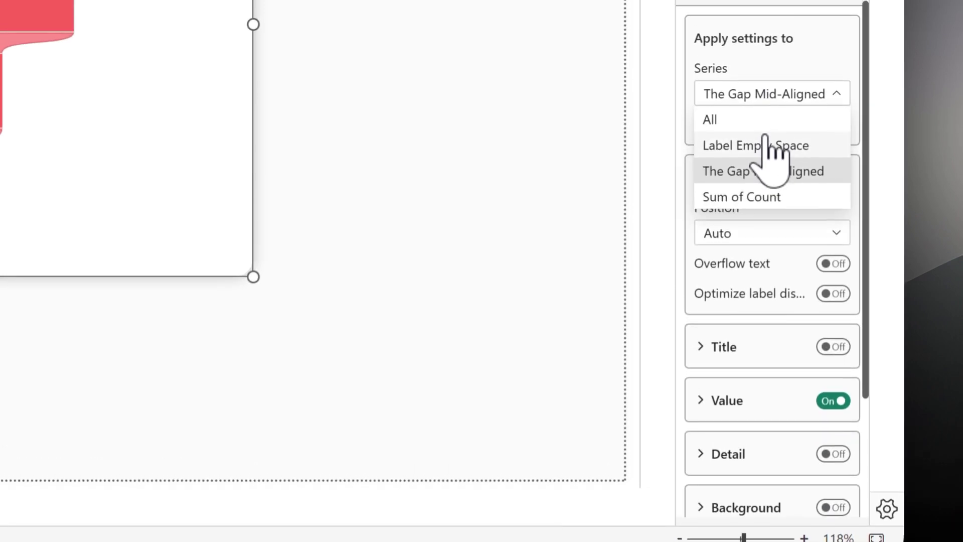
pyautogui.click(765, 137)
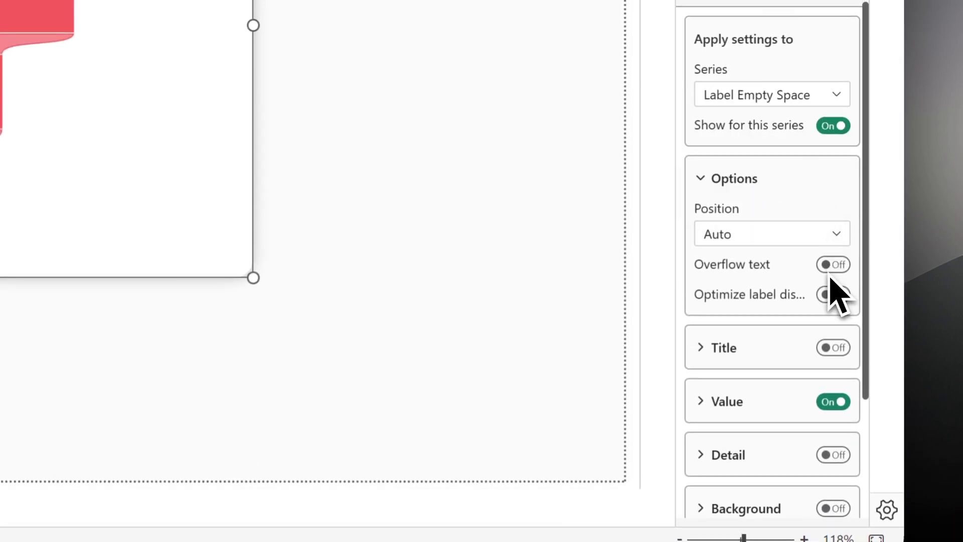
pyautogui.click(756, 349)
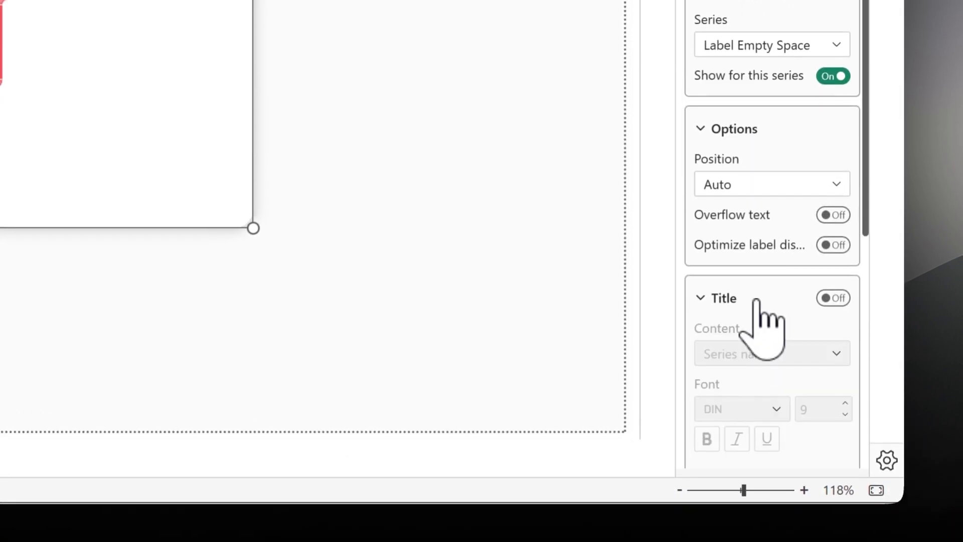
pyautogui.click(832, 298)
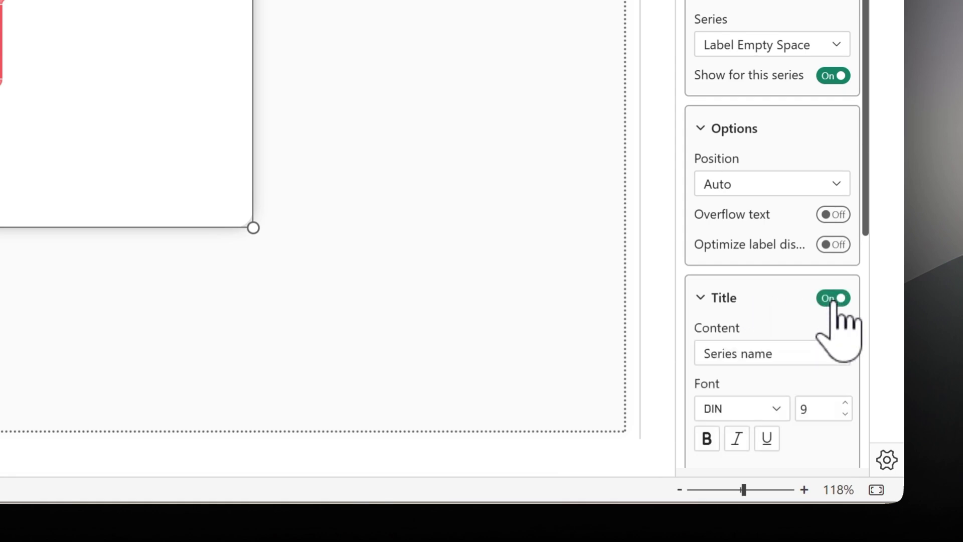
# Set the font color of the Label Empty Space data label title to black
pyautogui.scroll(-4, 786, 321)
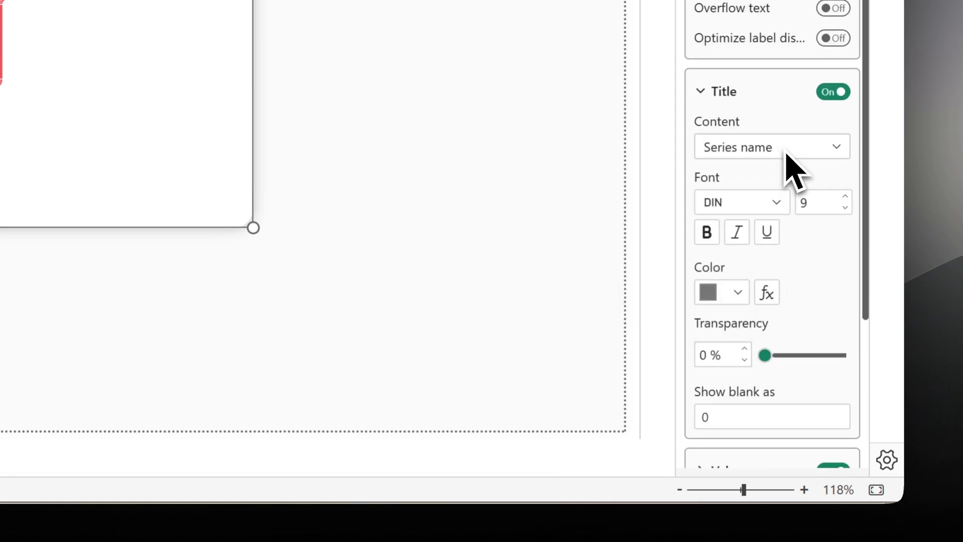
pyautogui.click(747, 292)
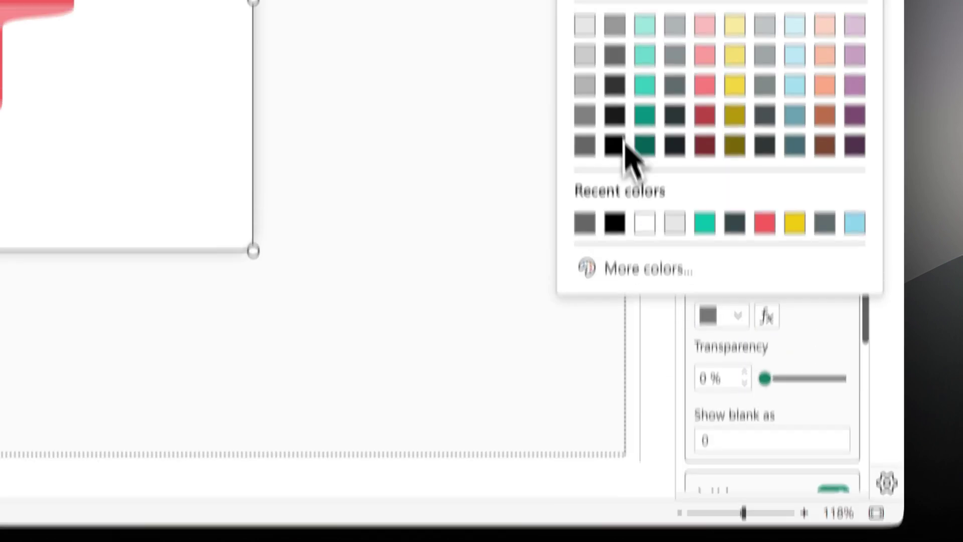
pyautogui.click(615, 89)
# Set the Label Empty Space data label title to custom content, using the Stage field as its data
pyautogui.click(767, 284)
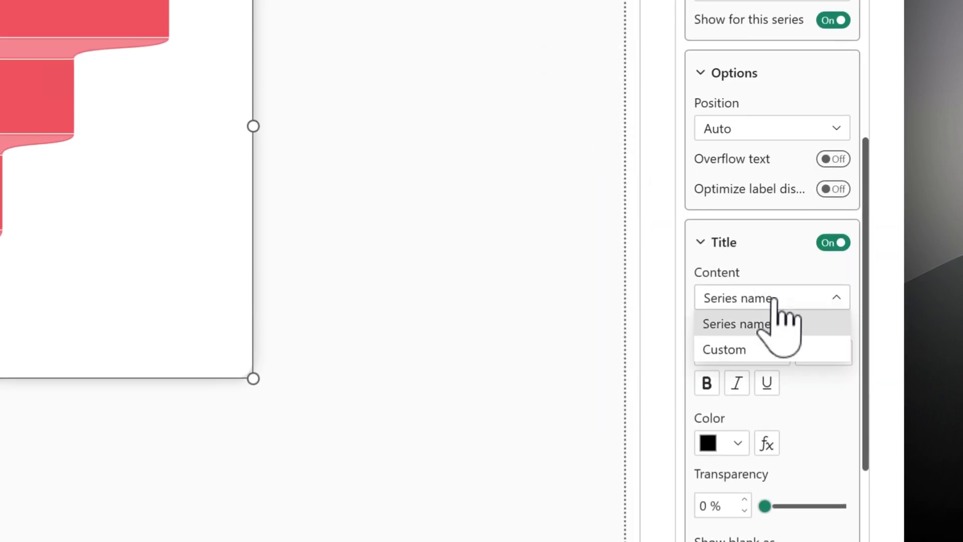
pyautogui.click(765, 346)
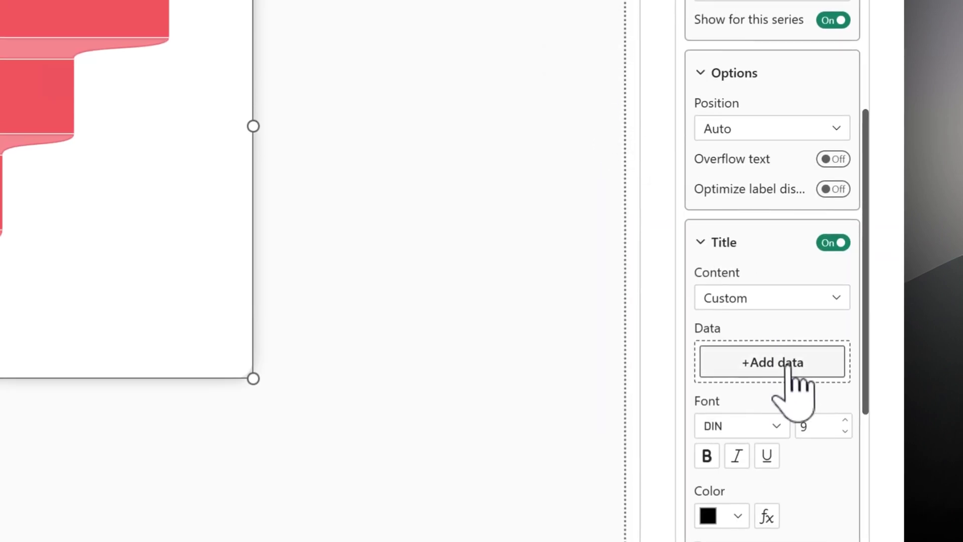
pyautogui.click(791, 368)
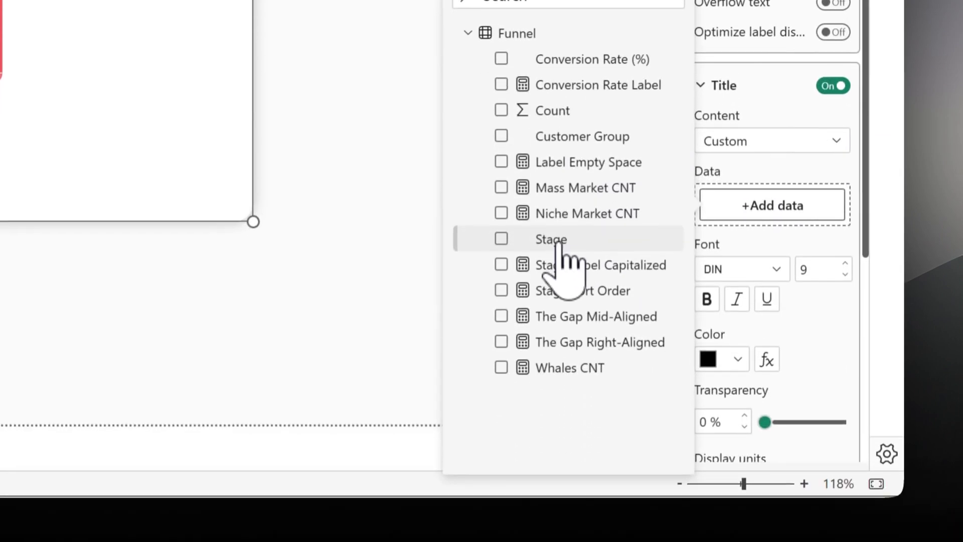
pyautogui.click(554, 398)
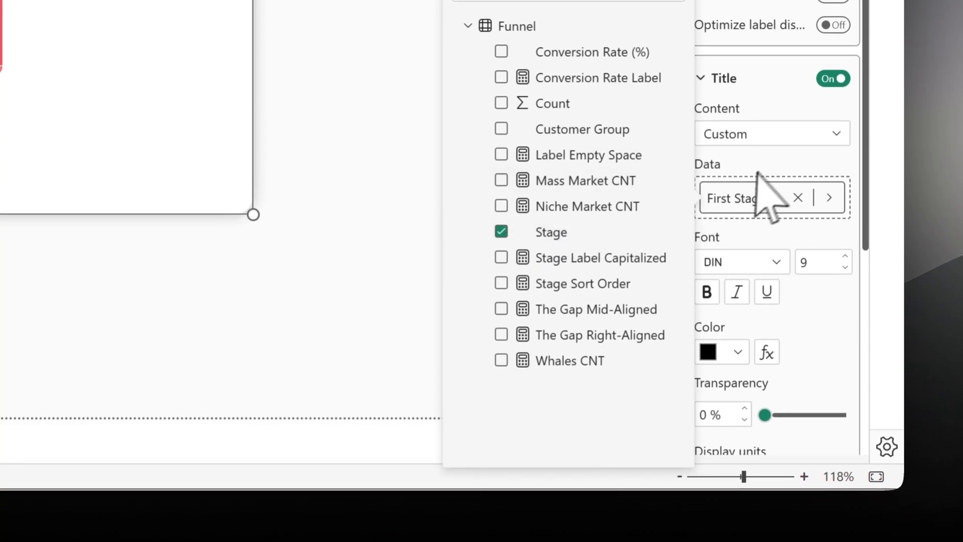
pyautogui.click(778, 190)
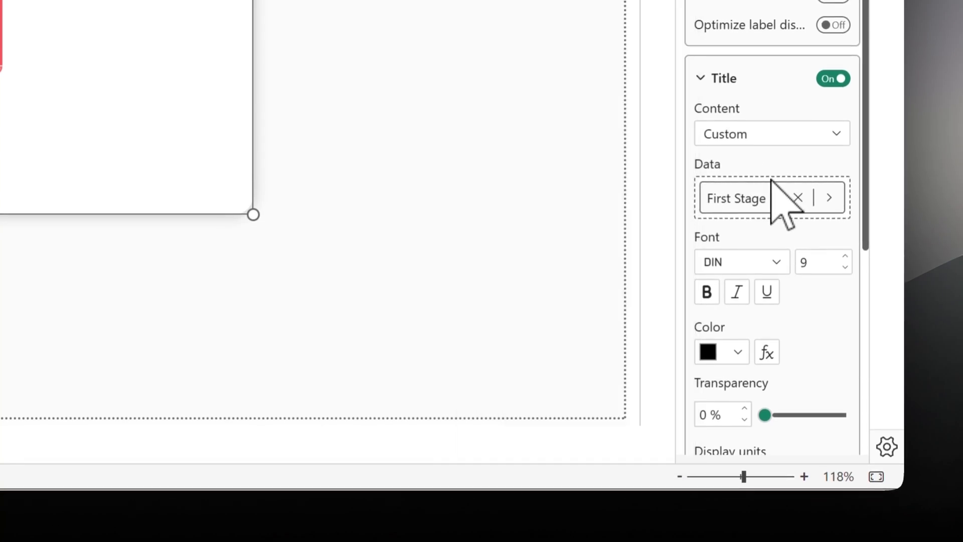
pyautogui.click(845, 266)
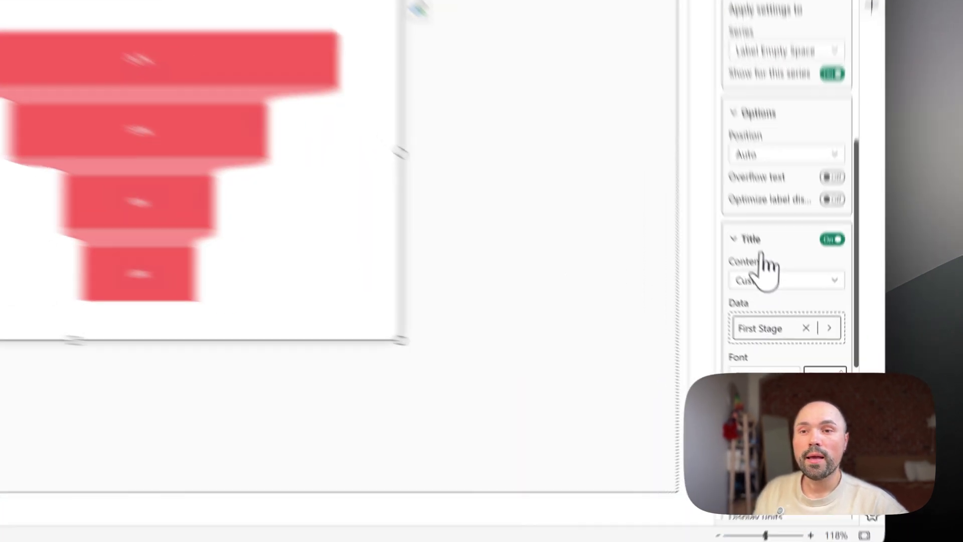
# Replace the data label value field of the Label Empty Space series with the Conversion Rate Label measure
pyautogui.click(789, 324)
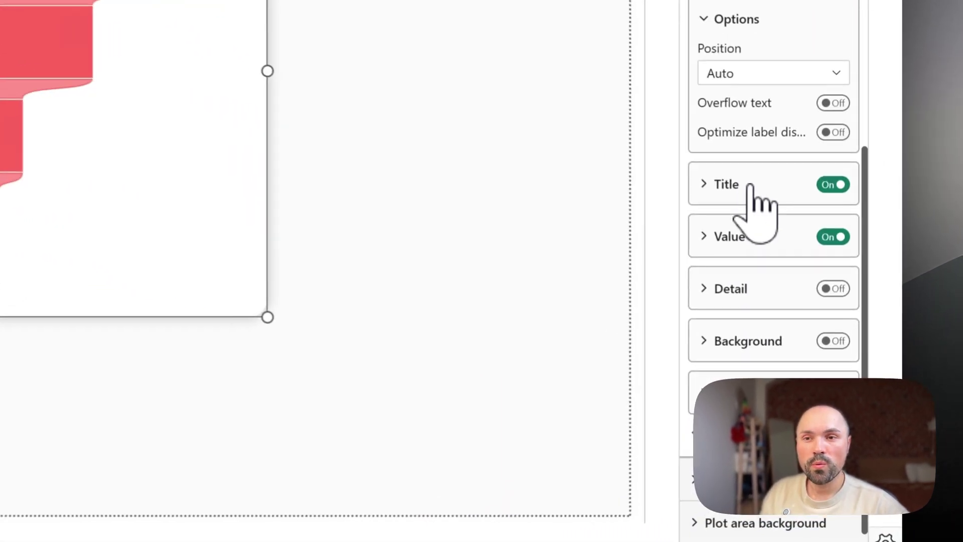
pyautogui.click(775, 244)
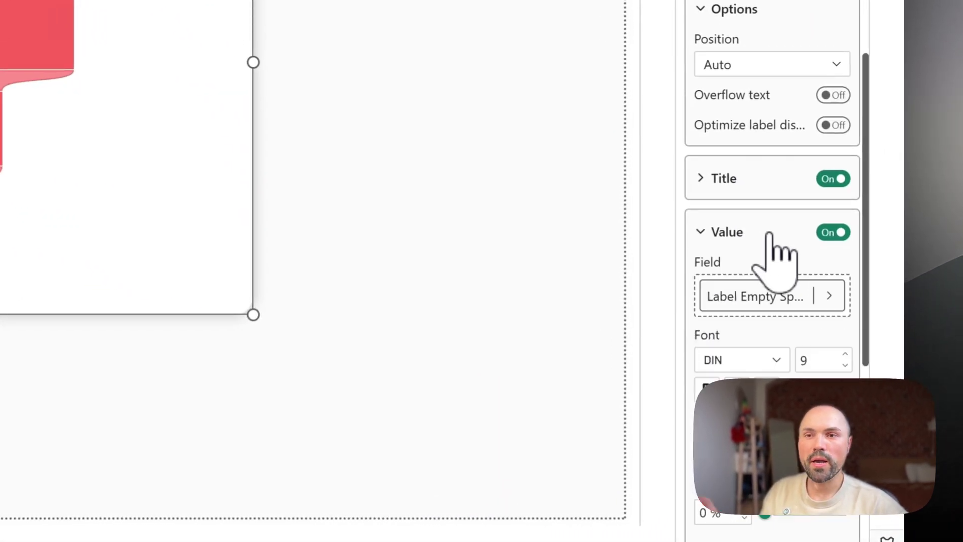
pyautogui.scroll(-1, 791, 311)
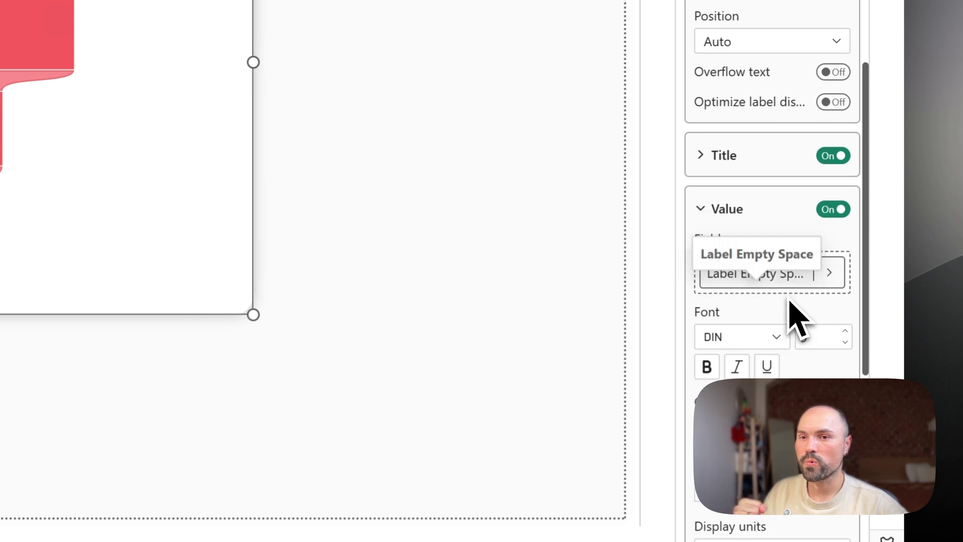
pyautogui.click(831, 273)
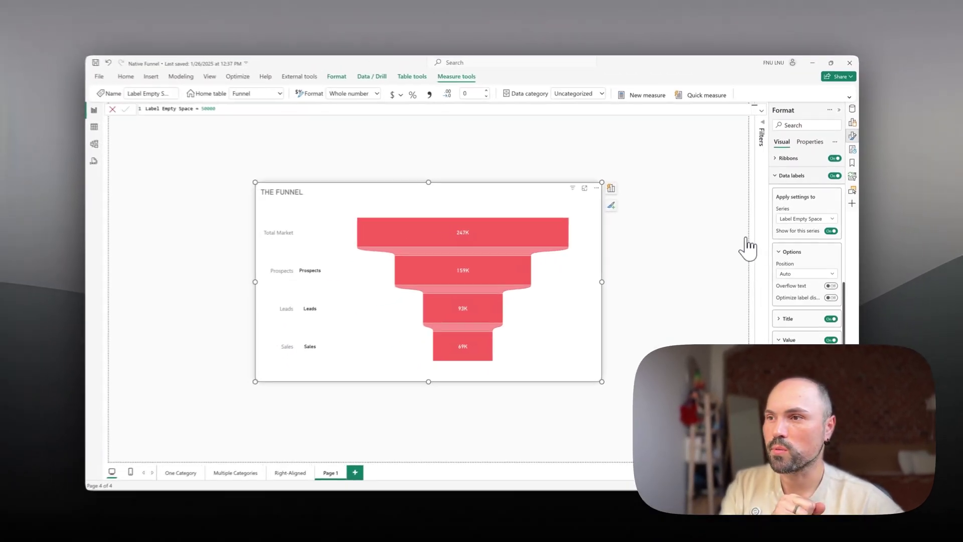
# Set the data label layout of the Label Empty Space series to Multi-line
pyautogui.scroll(-3, 807, 281)
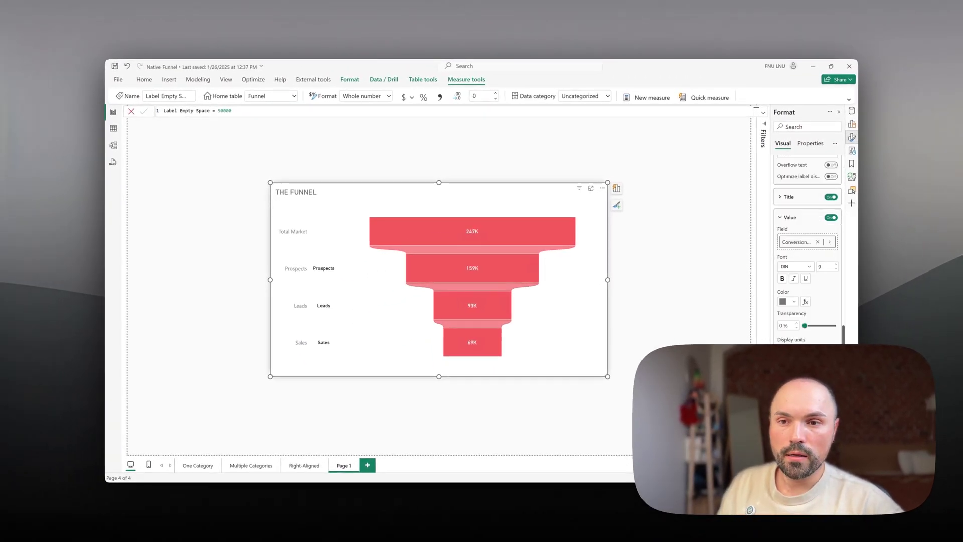
pyautogui.scroll(-2, 808, 301)
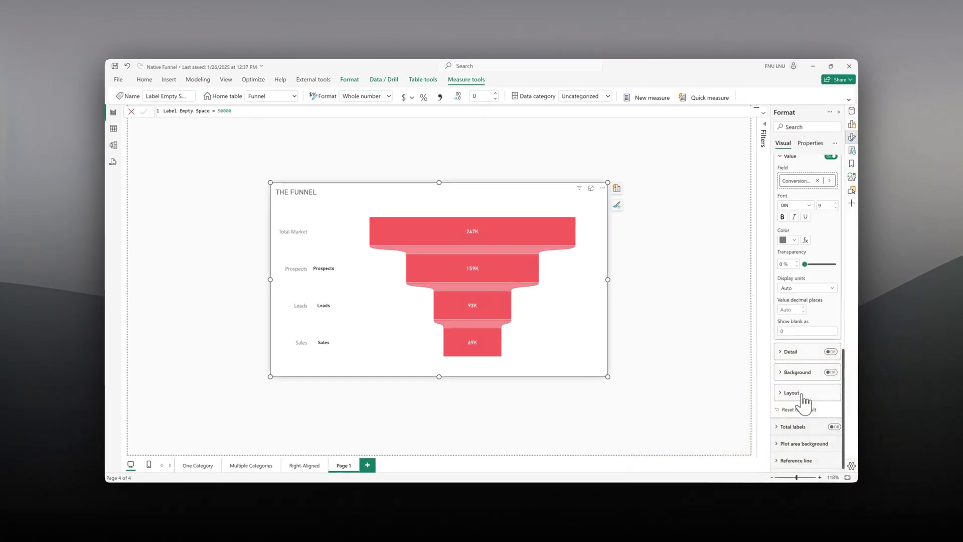
pyautogui.click(797, 394)
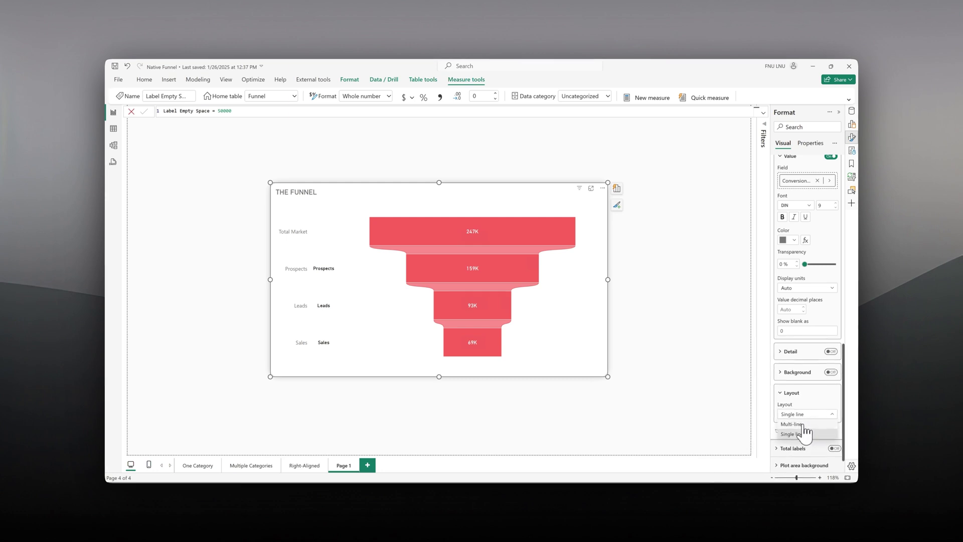
pyautogui.click(805, 424)
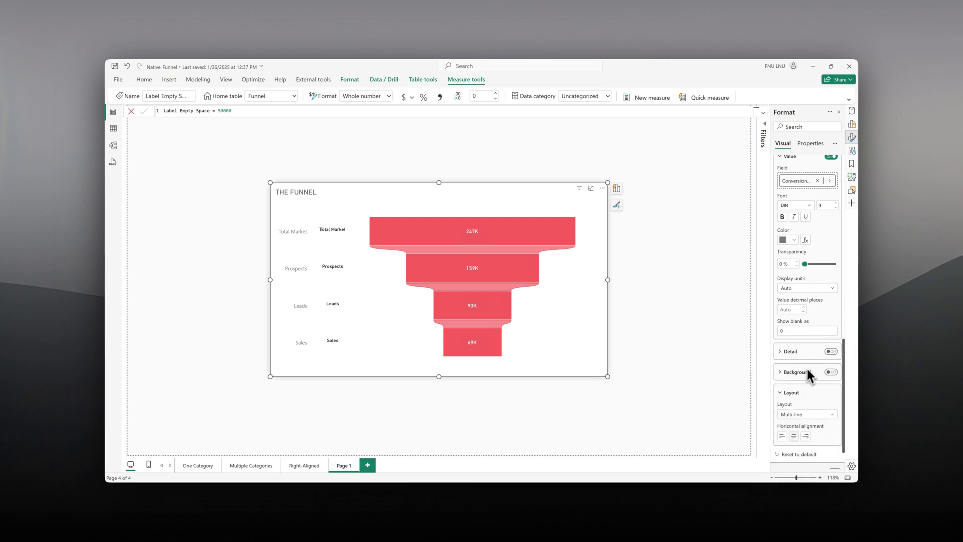
# Set the font color of the Label Empty Space data label value to a gray shade from the black theme colors
pyautogui.scroll(4, 808, 375)
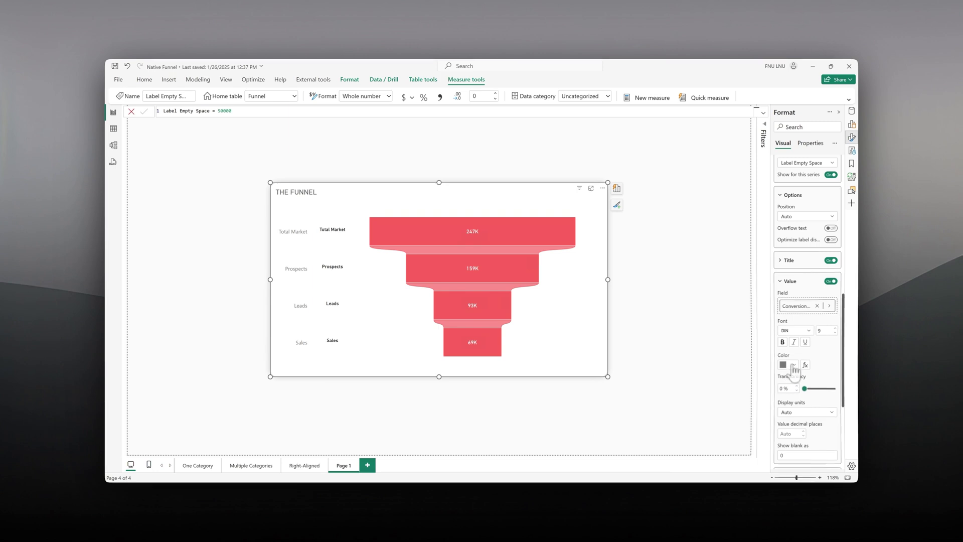
pyautogui.click(793, 366)
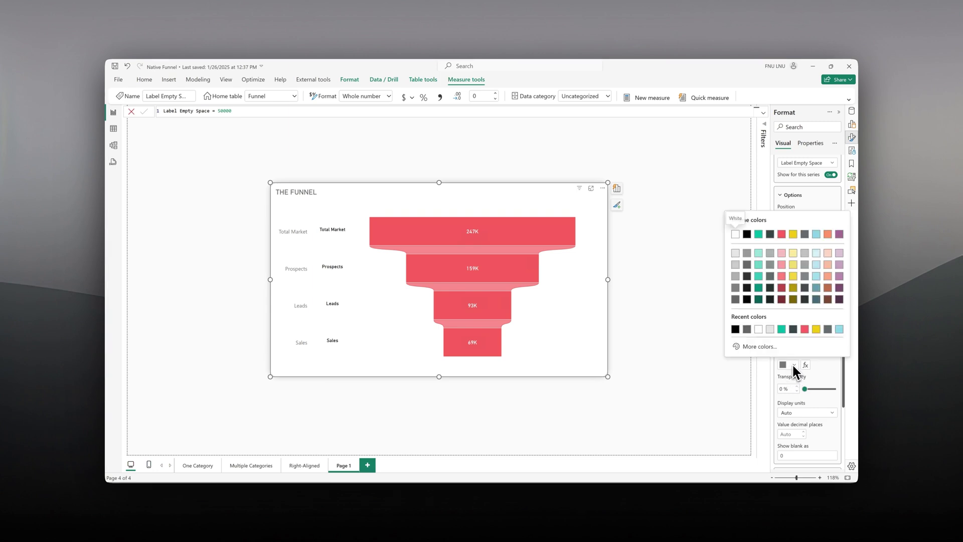
pyautogui.click(746, 266)
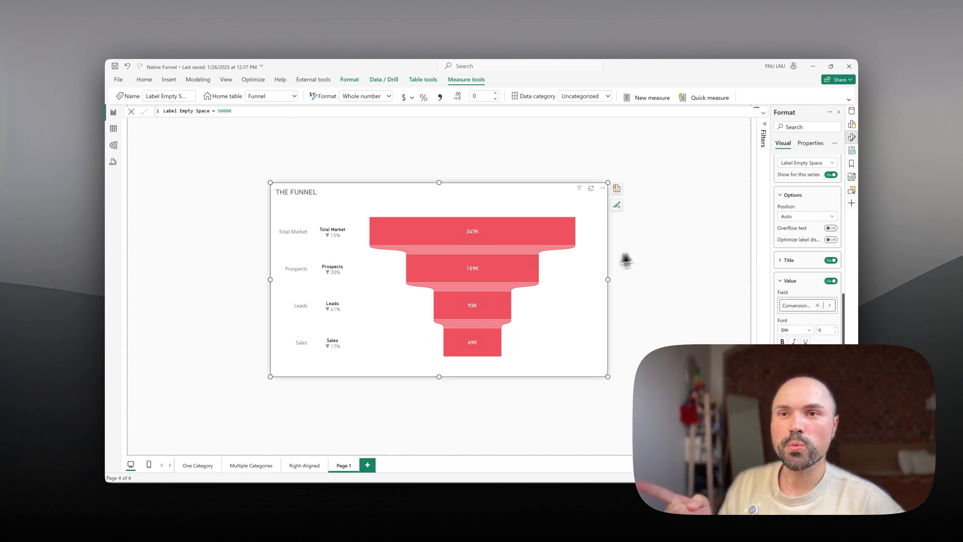
# Turn off the Y-axis values of the funnel chart and deselect the visual
pyautogui.scroll(-10, 795, 284)
pyautogui.scroll(3, 803, 279)
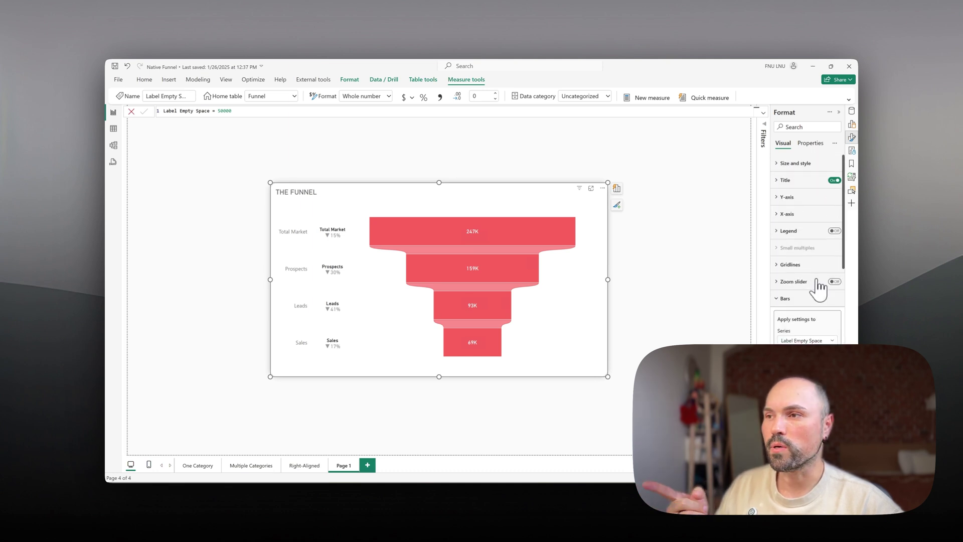
pyautogui.click(798, 198)
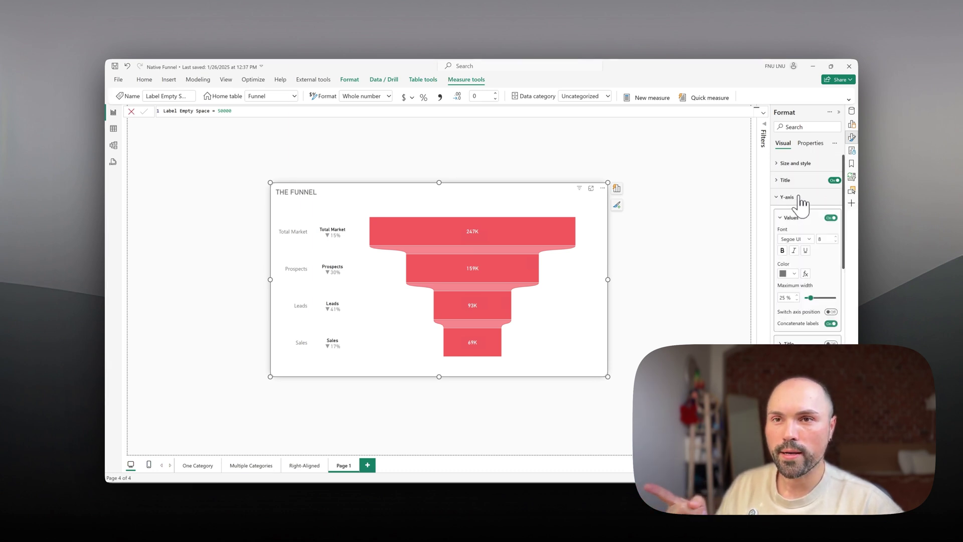
pyautogui.click(831, 218)
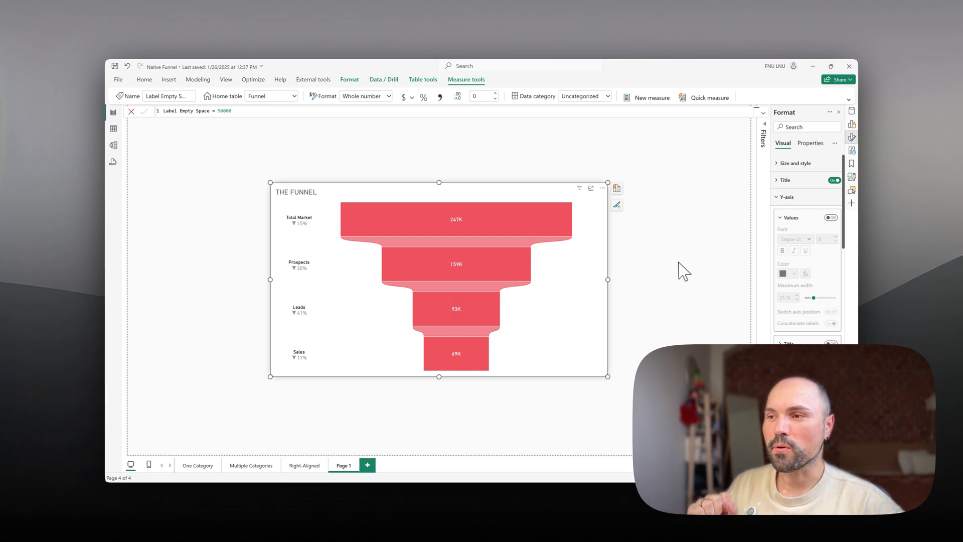
pyautogui.click(659, 259)
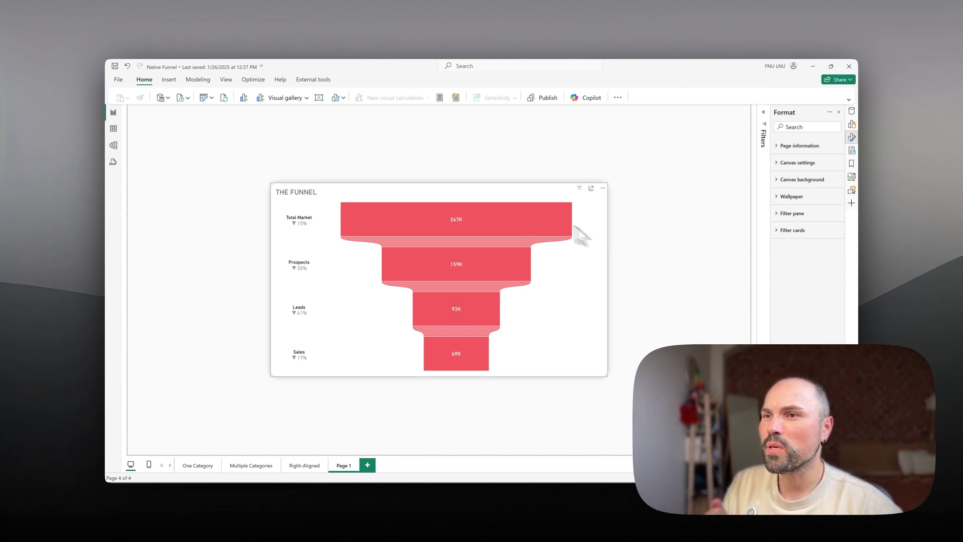
# Move the custom funnel chart to the left side of the report page and deselect it
pyautogui.click(494, 194)
pyautogui.moveTo(494, 194); pyautogui.dragTo(367, 199)
pyautogui.click(543, 210)
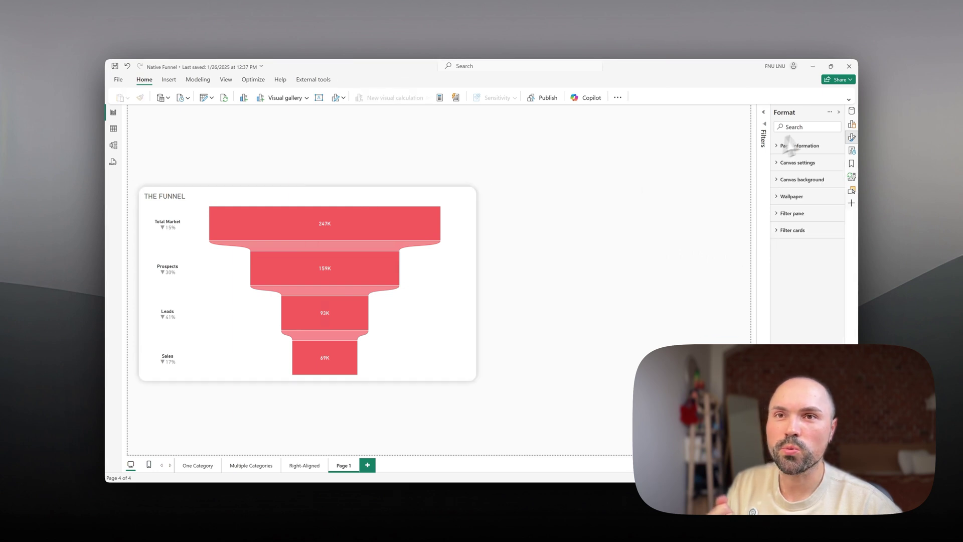
# Add a built-in funnel visual and fit it into the free space to the right of the custom funnel
pyautogui.click(852, 111)
pyautogui.click(852, 123)
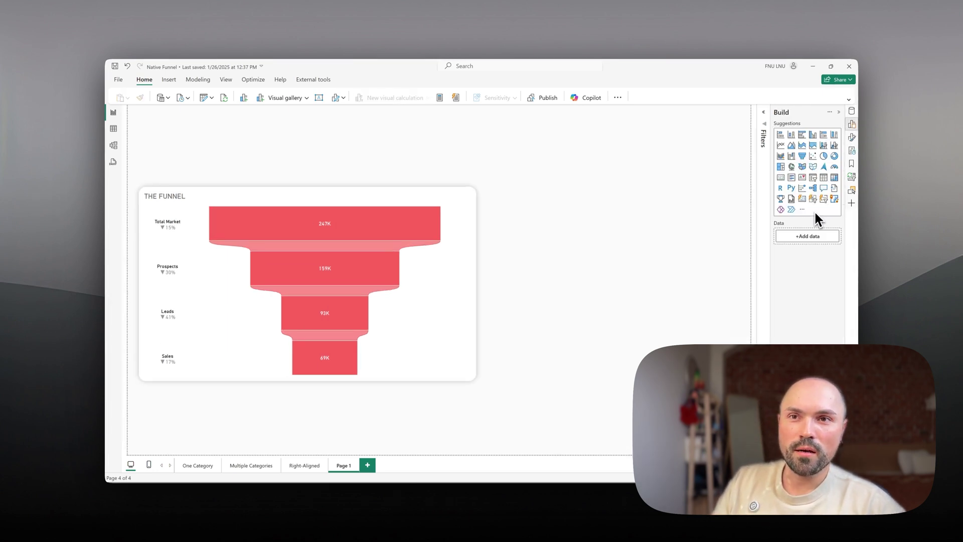
pyautogui.click(802, 156)
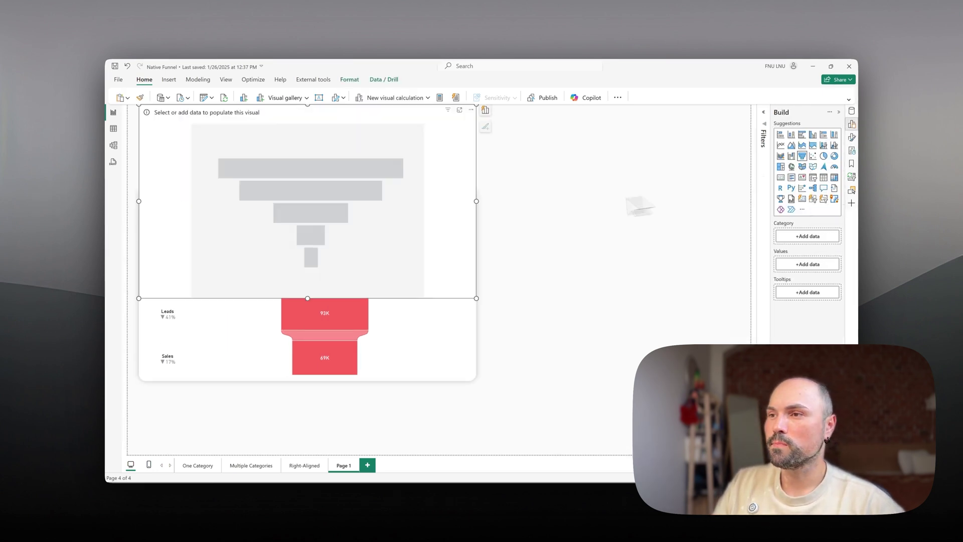
pyautogui.moveTo(389, 146); pyautogui.dragTo(677, 206)
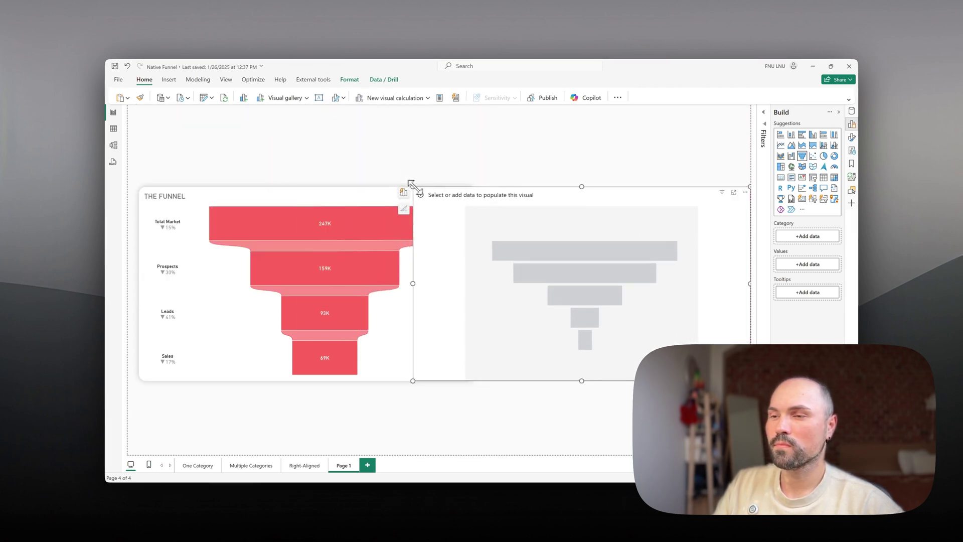
pyautogui.moveTo(413, 187); pyautogui.dragTo(492, 193)
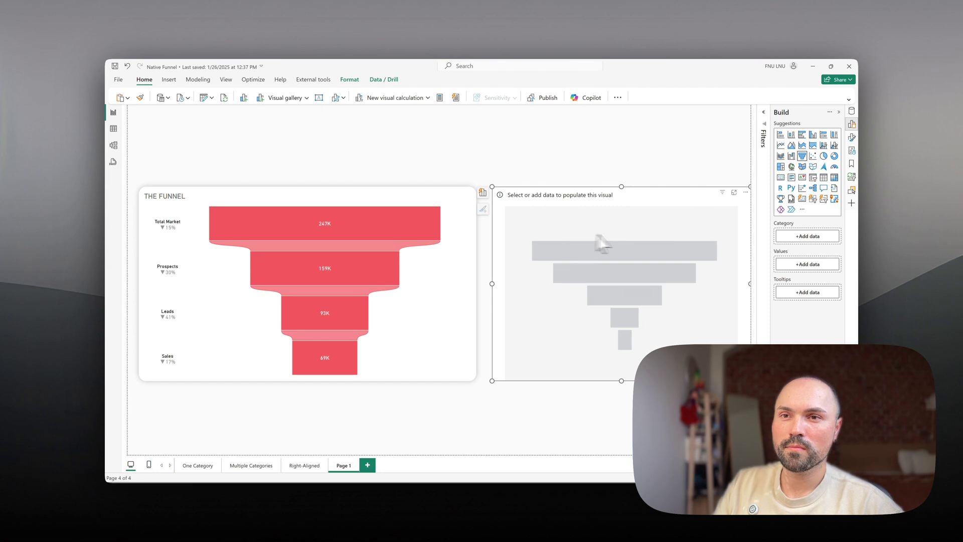
# Fill the built-in funnel with Stage as category and Count as values, and deselect the visual
pyautogui.click(796, 237)
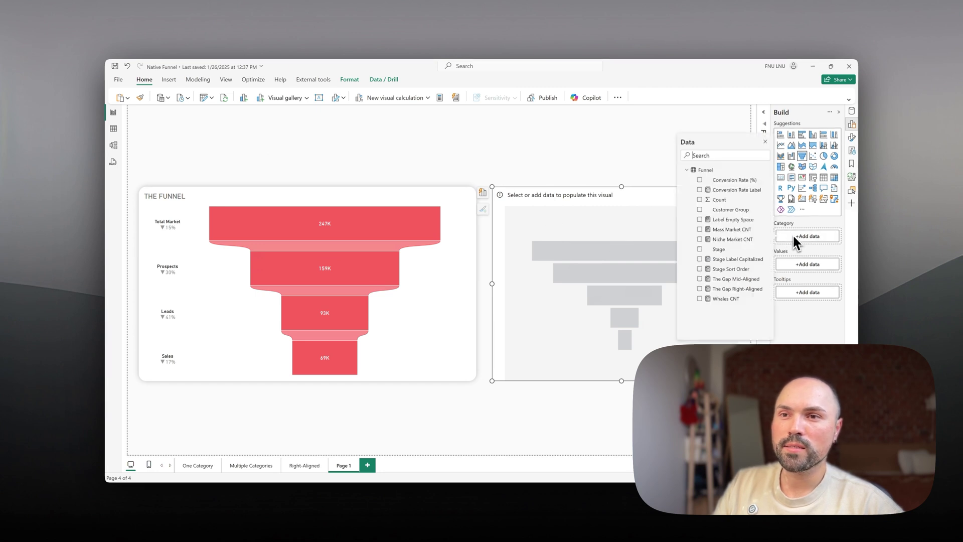
pyautogui.click(705, 250)
pyautogui.click(808, 279)
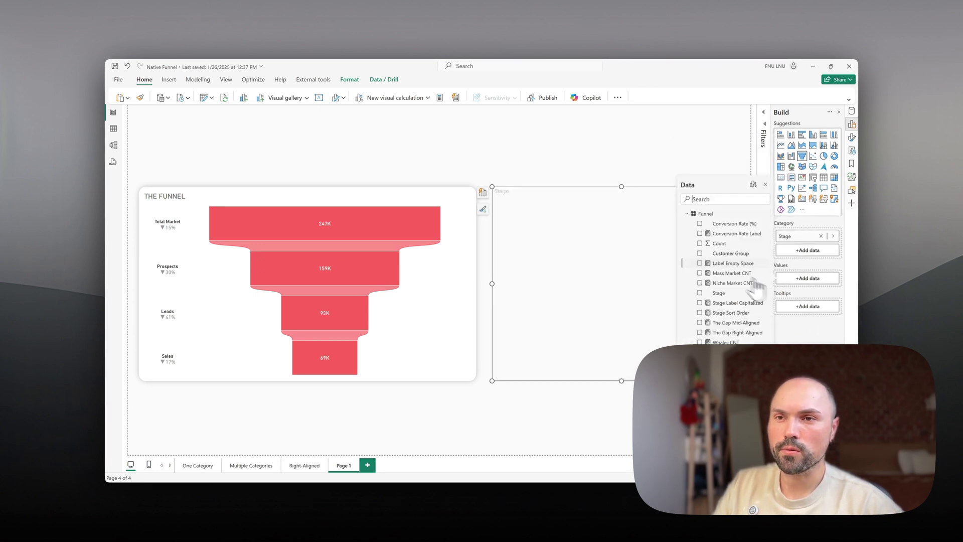
pyautogui.click(700, 243)
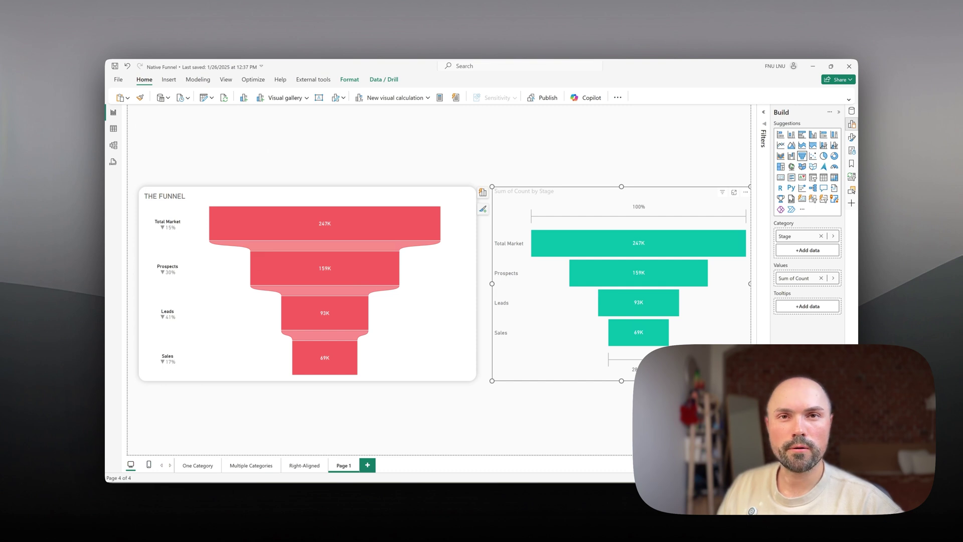
pyautogui.press('Escape')
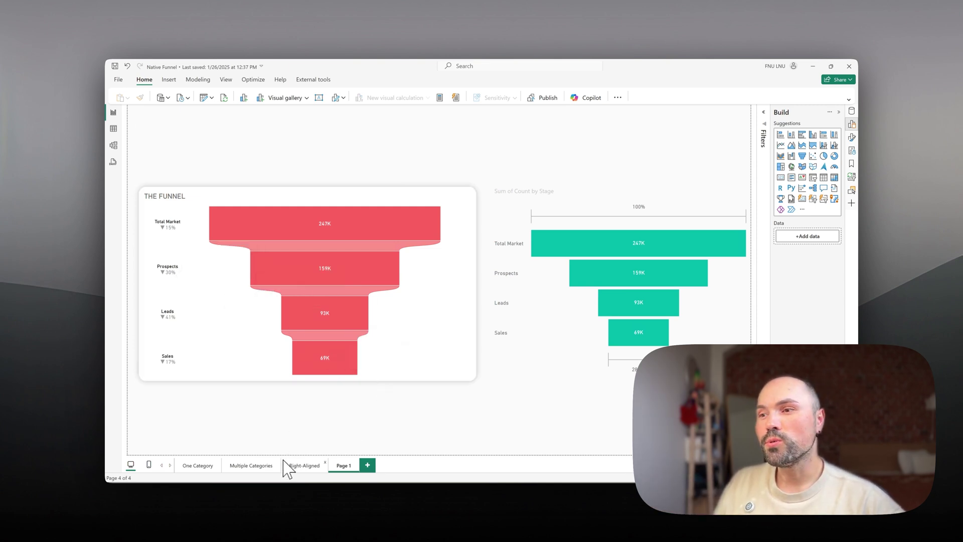
# Duplicate report page Page 1
pyautogui.click(261, 470)
pyautogui.click(346, 466)
pyautogui.rightClick(351, 474)
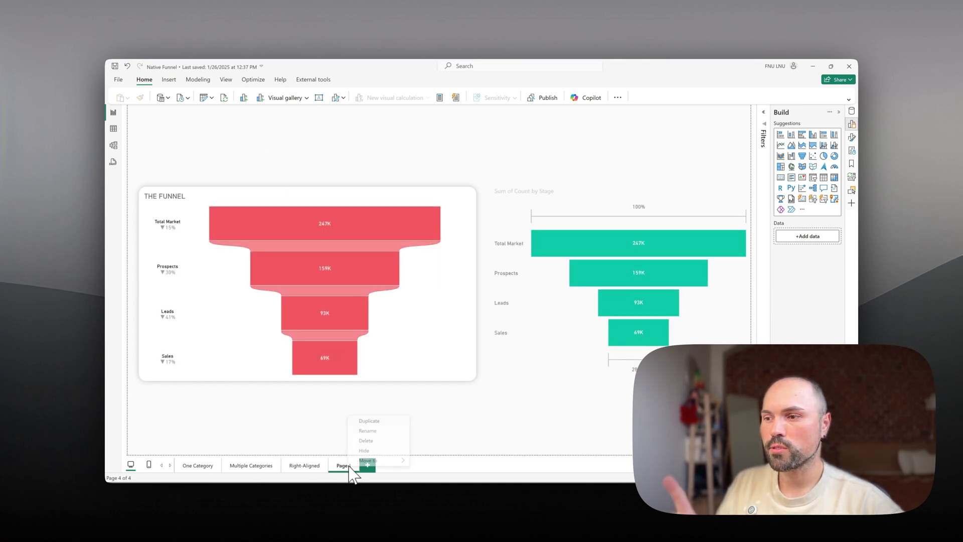
pyautogui.click(373, 426)
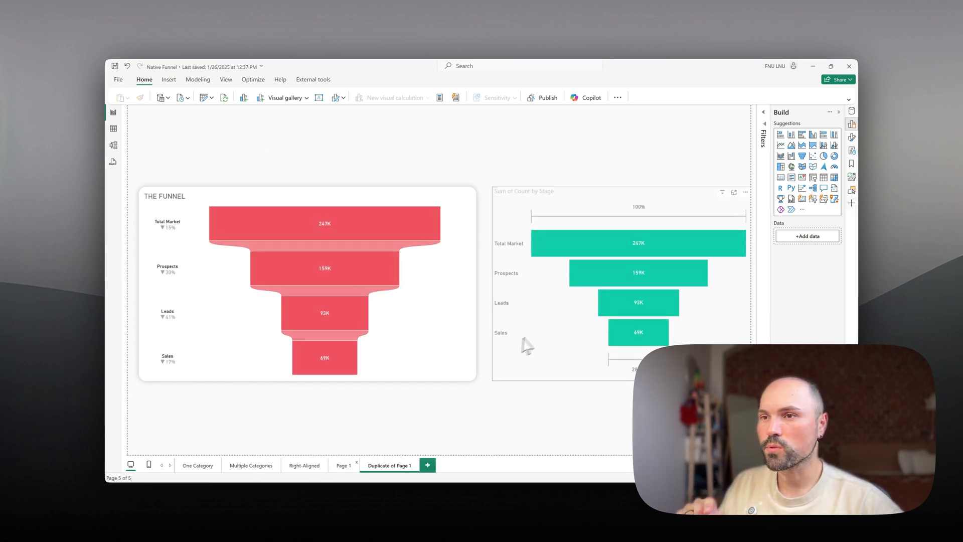
# Delete the built-in funnel from the duplicated page and move the custom funnel chart to the center of the canvas
pyautogui.click(551, 339)
pyautogui.press('Delete')
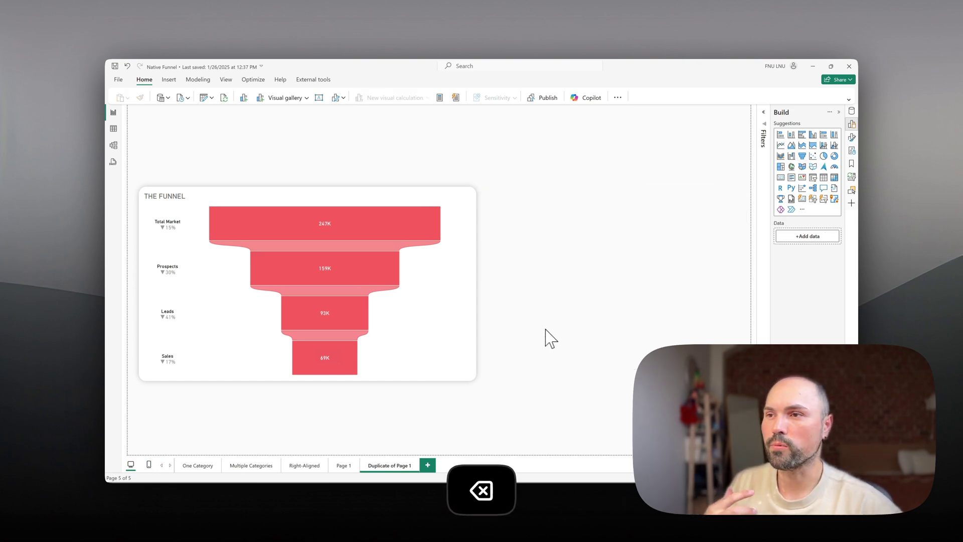
pyautogui.click(386, 205)
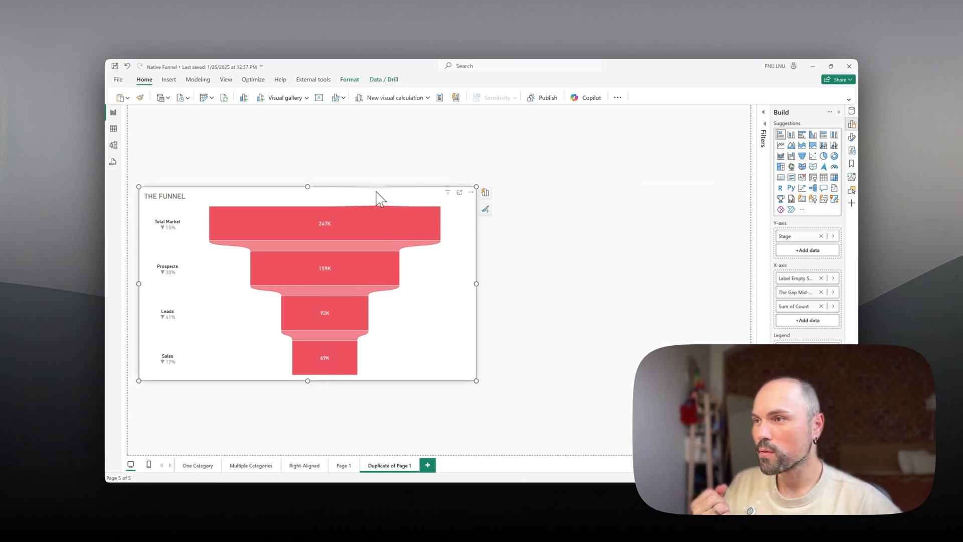
pyautogui.moveTo(376, 197); pyautogui.dragTo(508, 189)
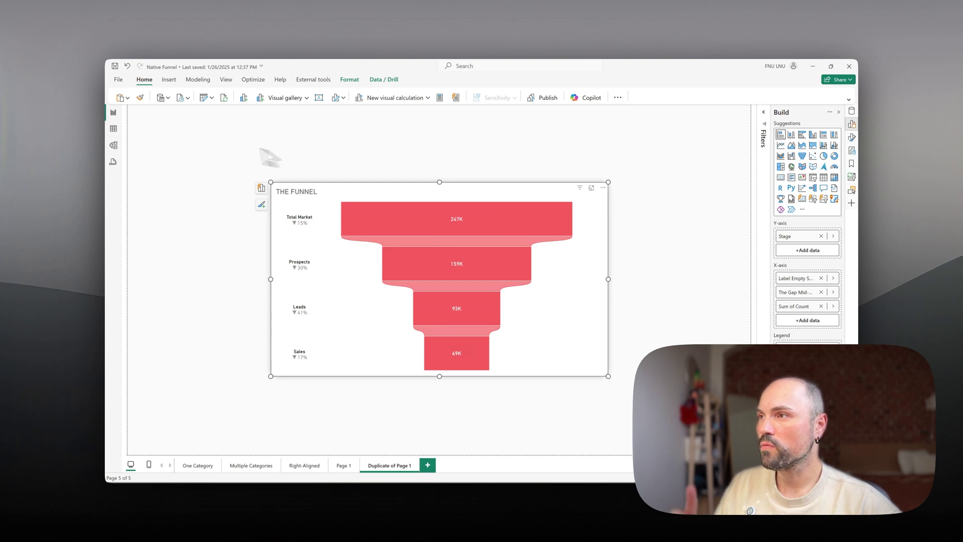
# Review the Customer Group column in the Funnel table's data and return to the report
pyautogui.click(114, 129)
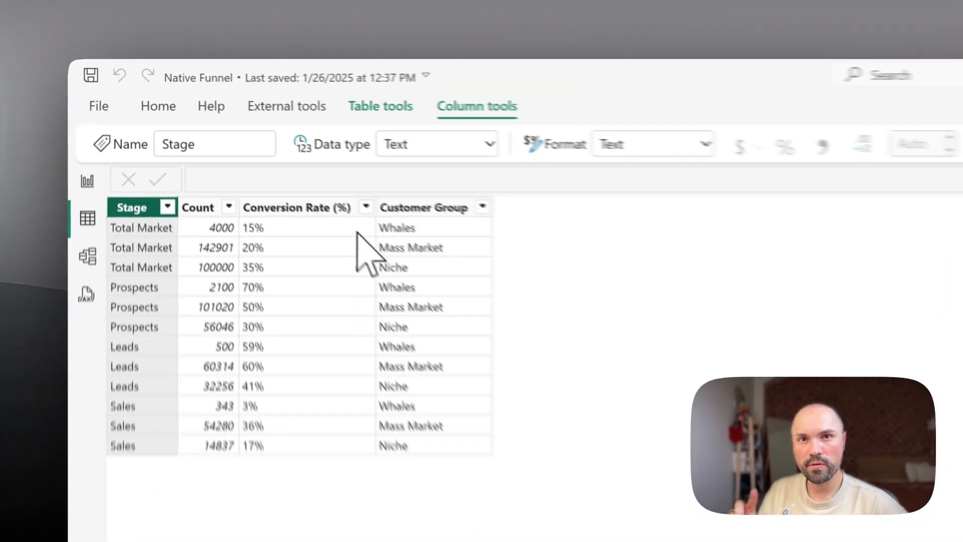
pyautogui.click(261, 133)
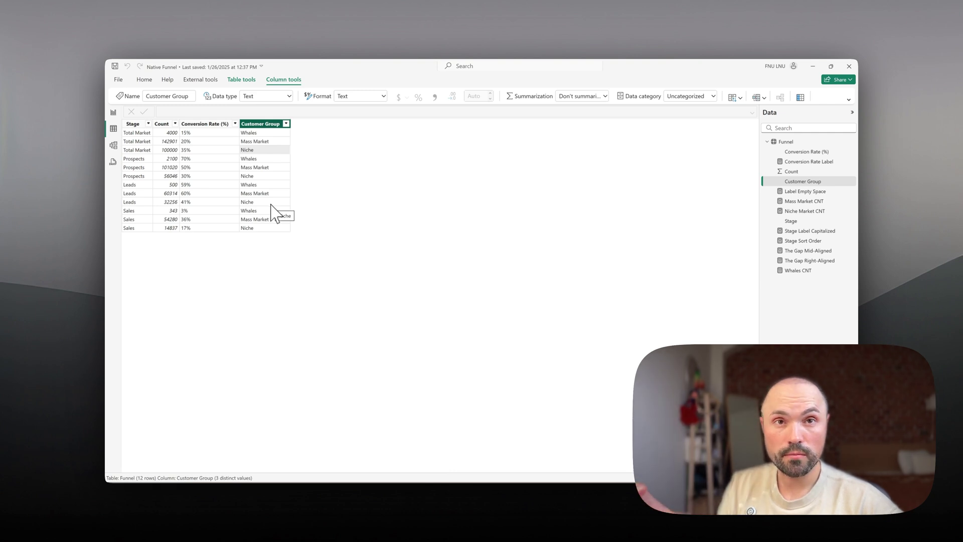
pyautogui.click(118, 114)
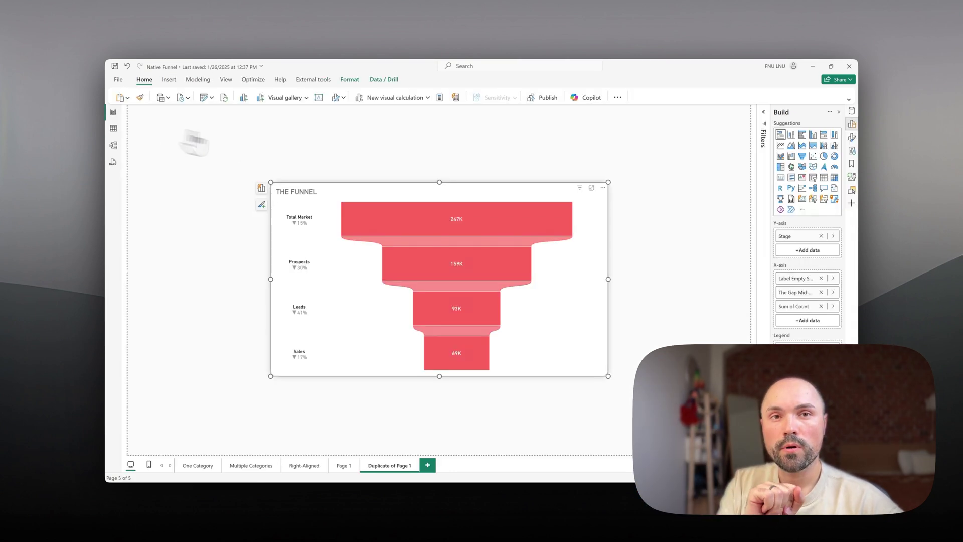
# Examine the Mass Market CNT measure's formula, focusing on its Customer Group filter
pyautogui.click(851, 112)
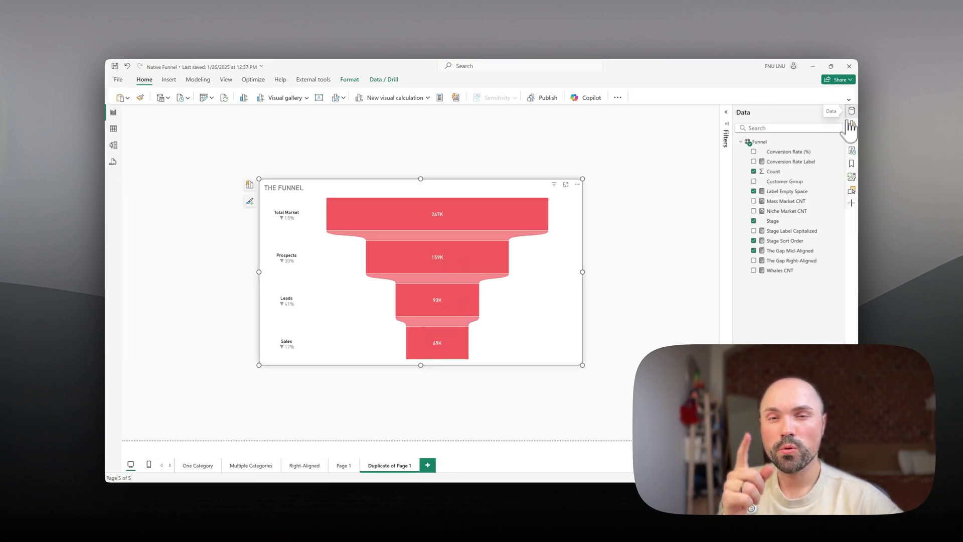
pyautogui.moveTo(734, 222); pyautogui.dragTo(721, 220)
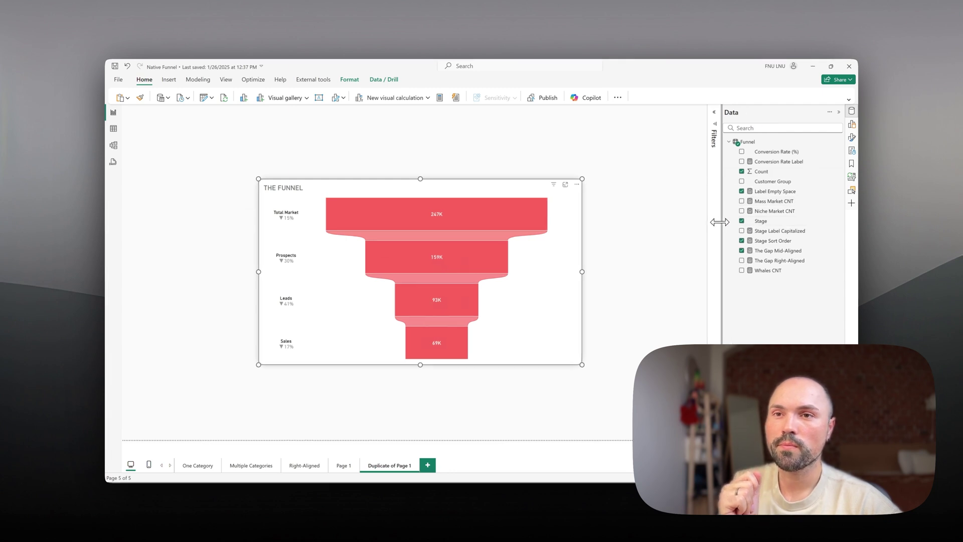
pyautogui.click(792, 202)
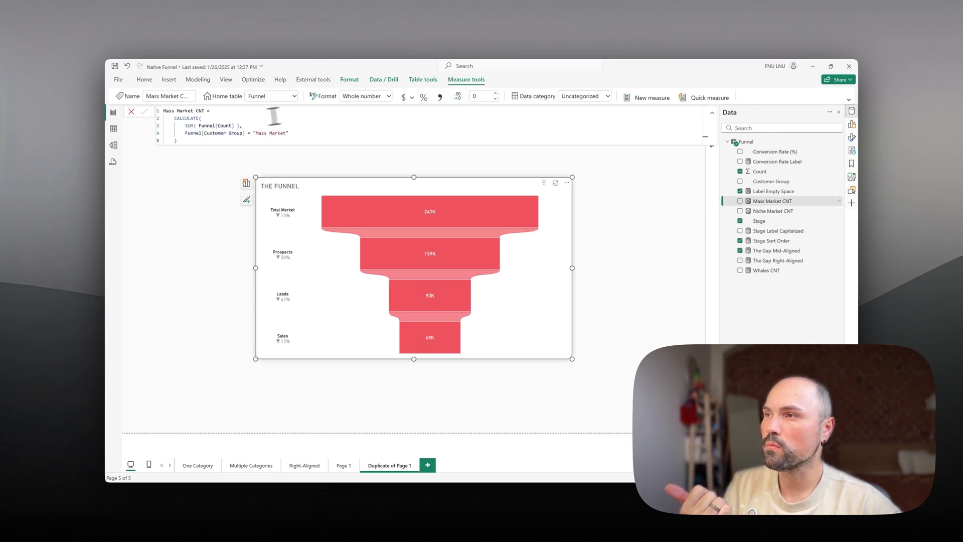
pyautogui.click(199, 119)
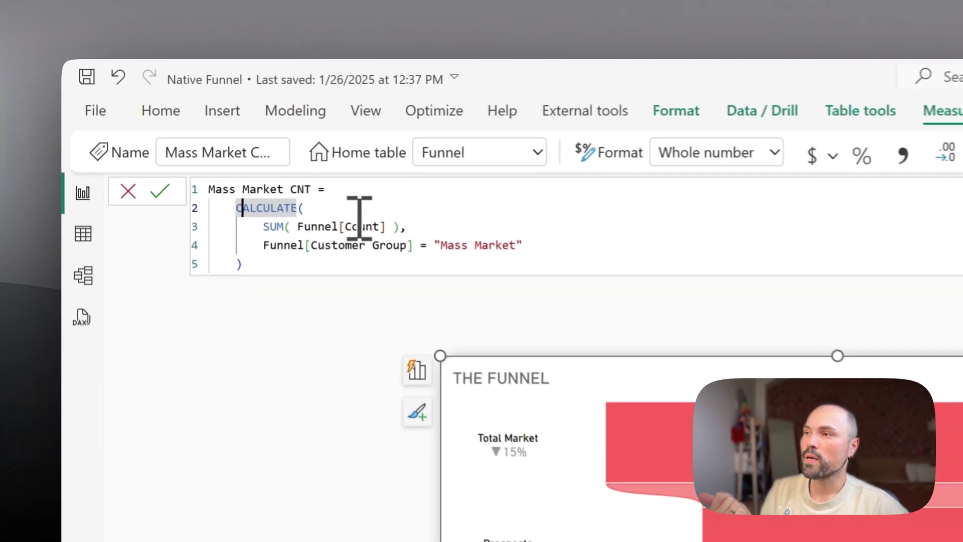
pyautogui.moveTo(303, 252); pyautogui.dragTo(480, 260)
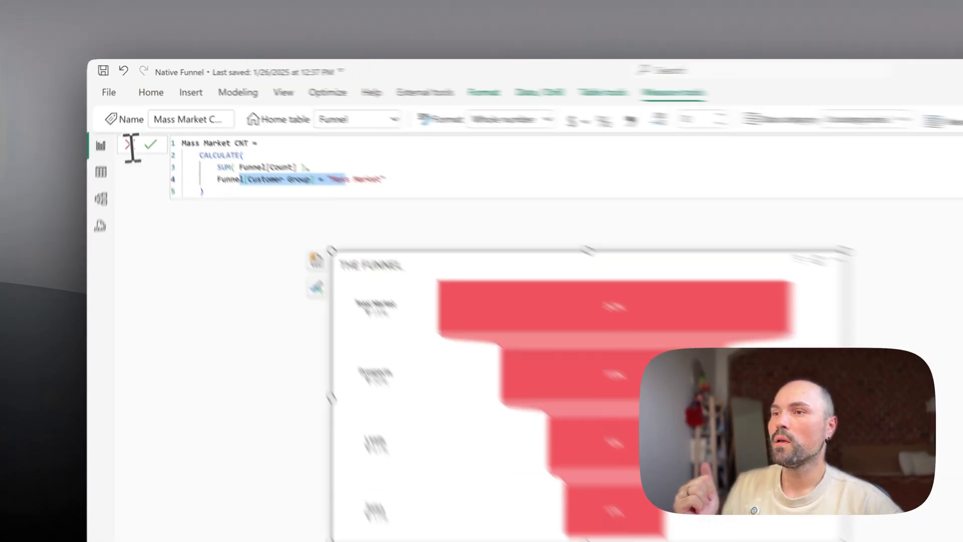
# Replace Sum of Count on the funnel's X-axis with Mass Market CNT, Niche Market CNT and Whales CNT
pyautogui.click(852, 139)
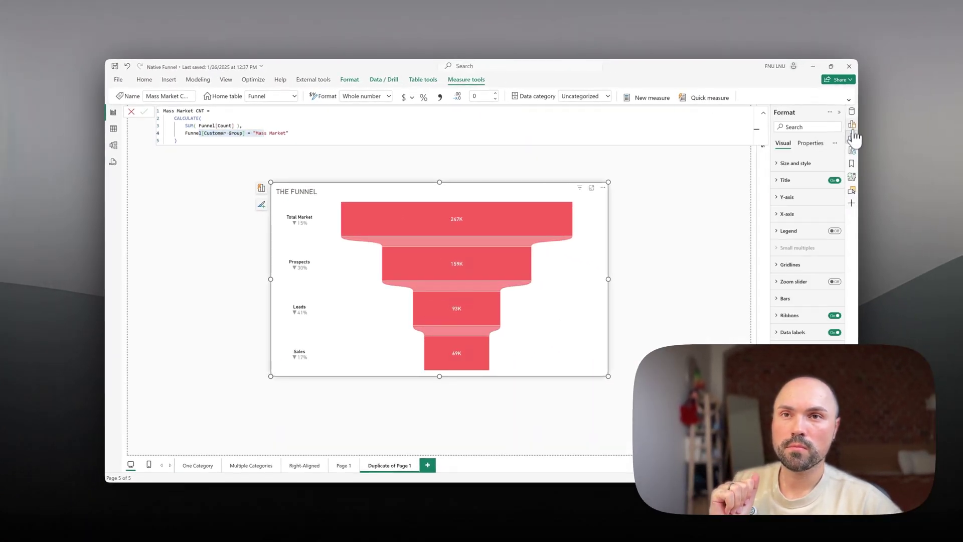
pyautogui.click(852, 125)
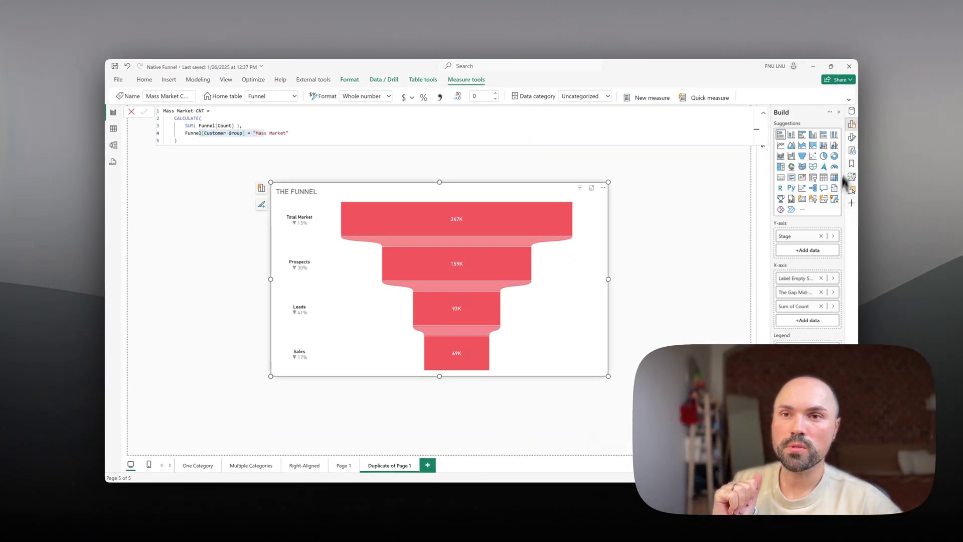
pyautogui.click(821, 306)
pyautogui.click(808, 306)
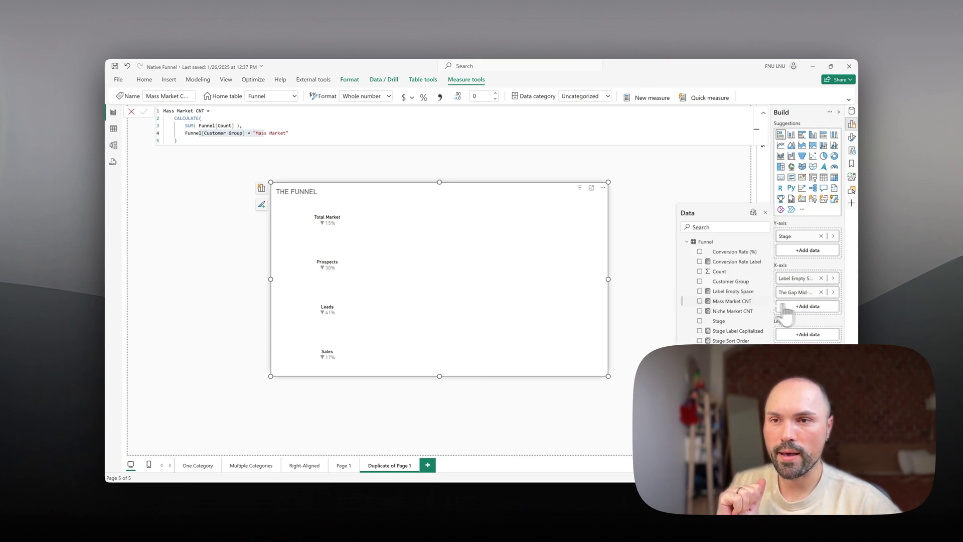
pyautogui.click(700, 301)
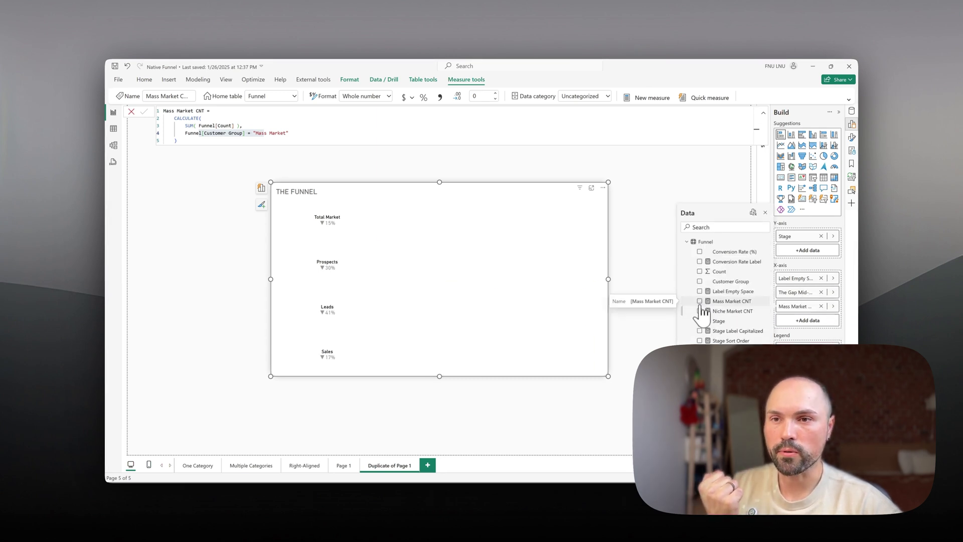
pyautogui.click(700, 311)
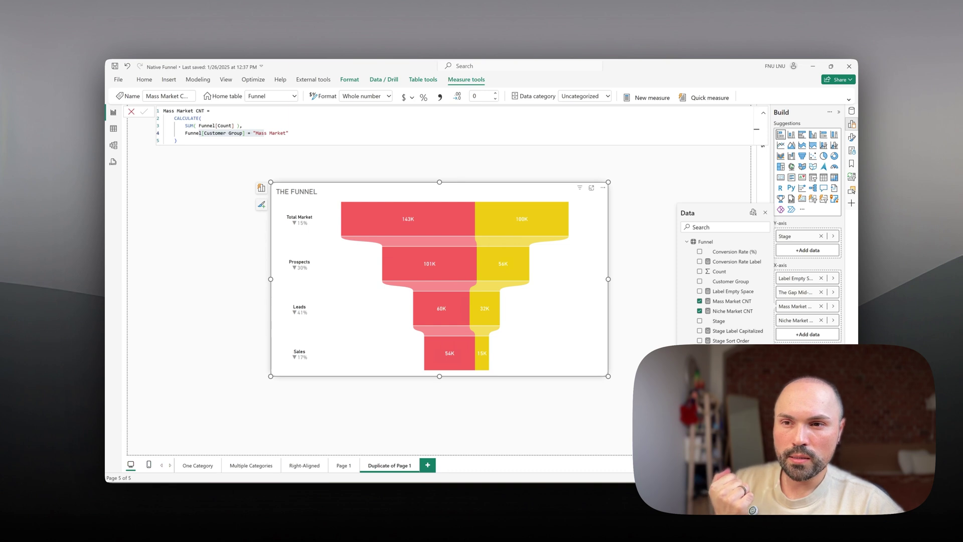
pyautogui.click(700, 360)
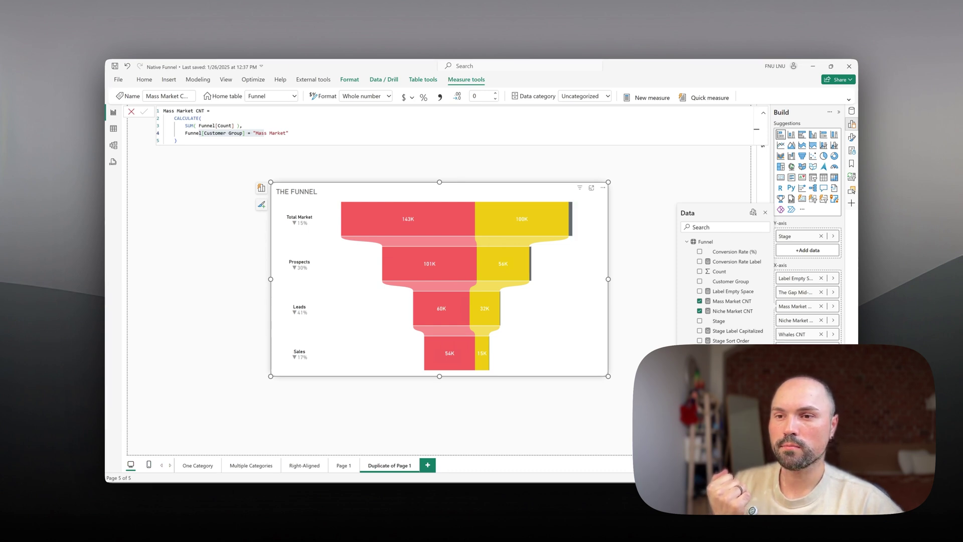
pyautogui.press('Escape')
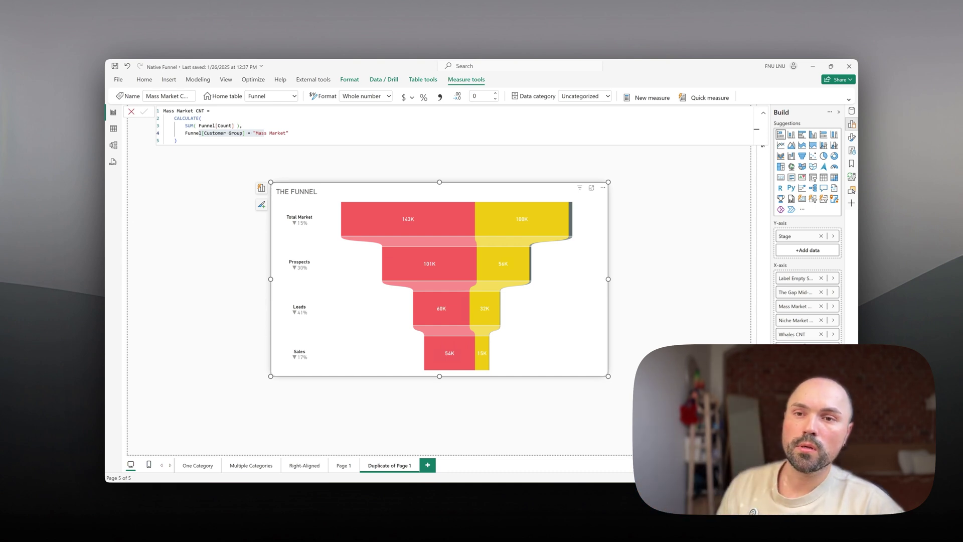
# Place Whales CNT ahead of Mass Market CNT on the X-axis, recolor the funnel's series in gray shades, and deselect the chart
pyautogui.moveTo(806, 338); pyautogui.dragTo(797, 300)
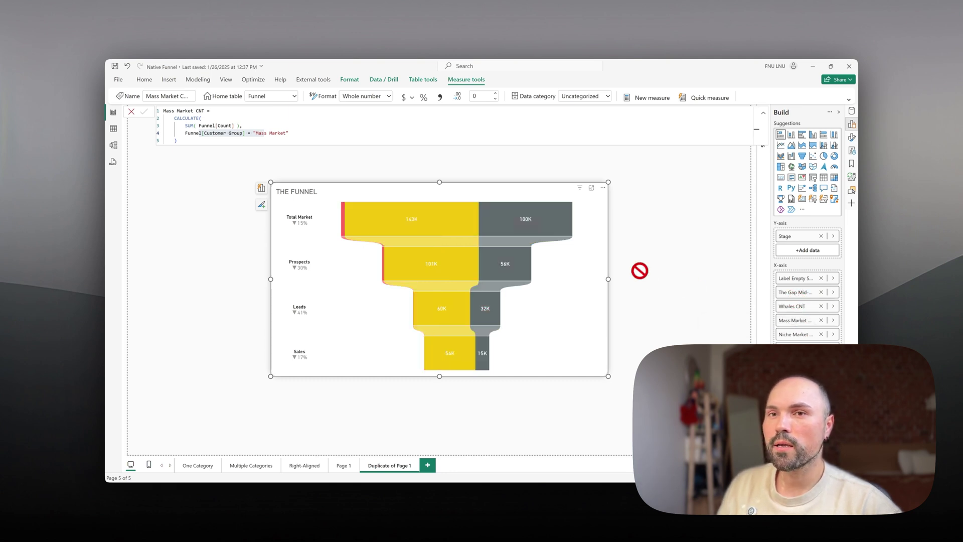
pyautogui.click(852, 138)
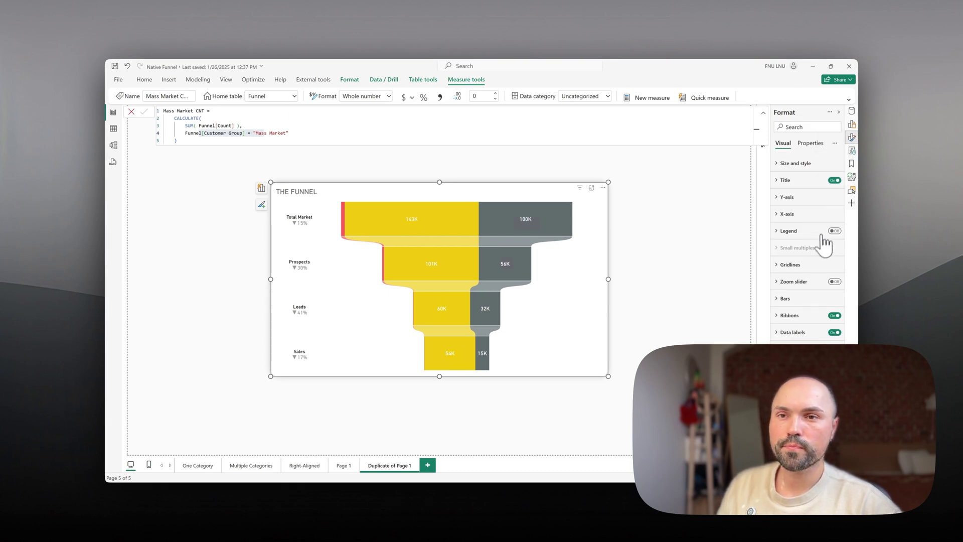
pyautogui.click(688, 271)
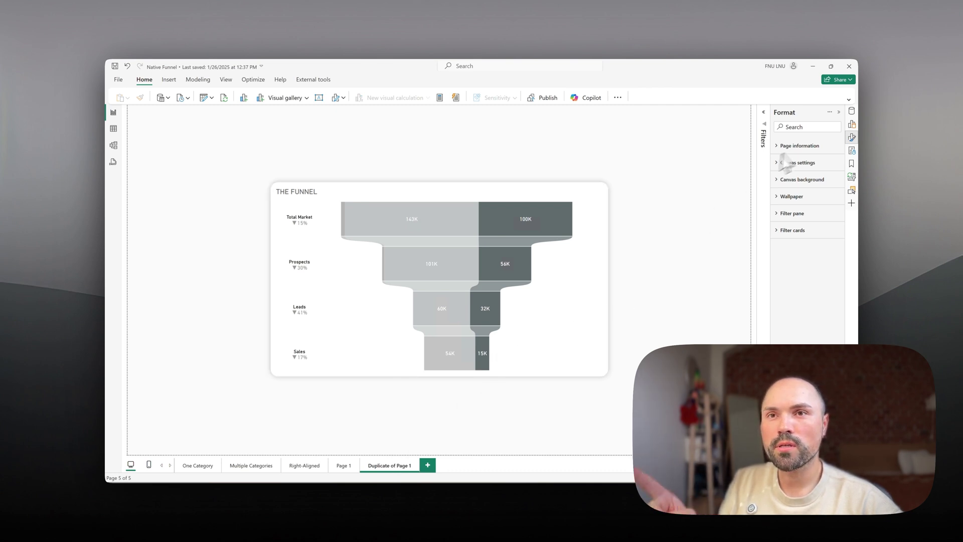
# Examine the Conversion Rate Label measure's formula, including its down-arrow text and FIRSTNONBLANK expression
pyautogui.click(851, 111)
pyautogui.click(799, 165)
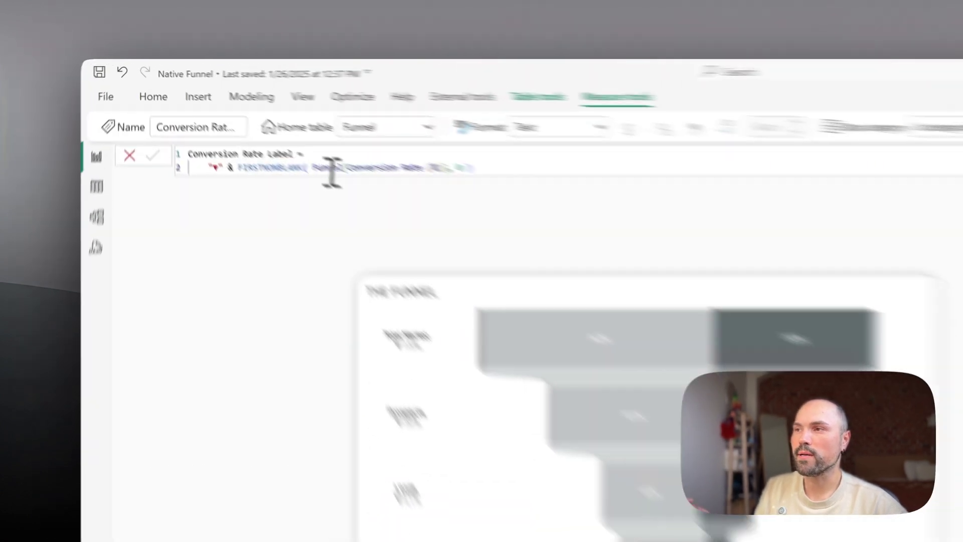
pyautogui.click(250, 118)
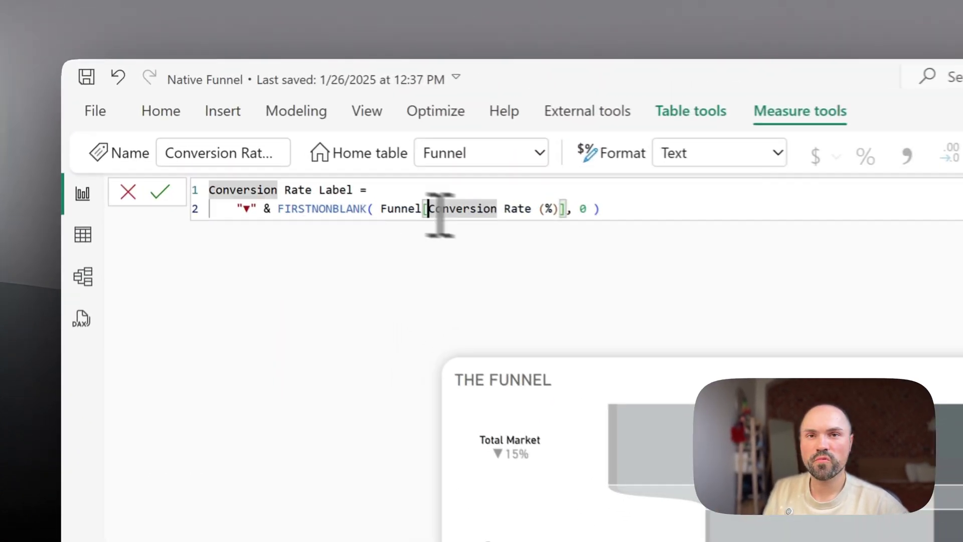
pyautogui.click(566, 216)
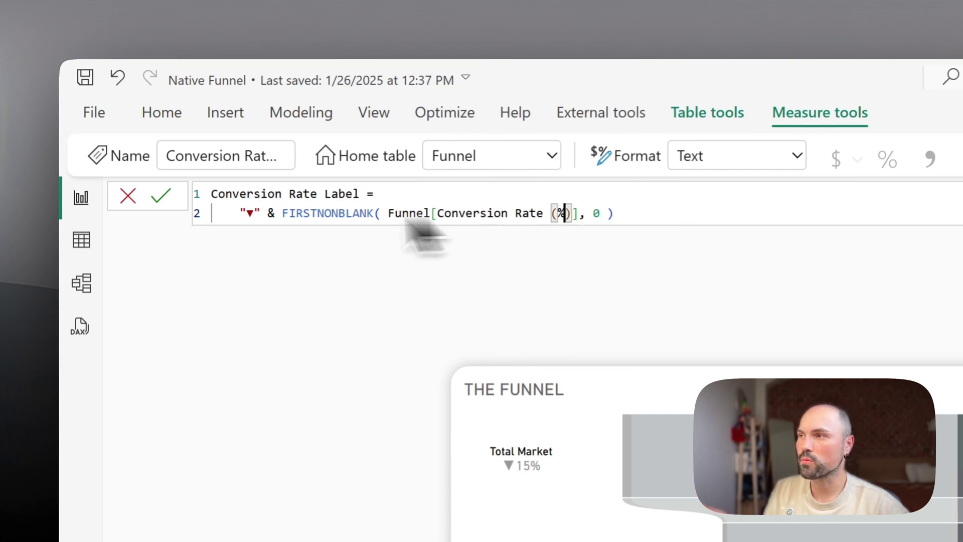
pyautogui.moveTo(239, 213); pyautogui.dragTo(265, 218)
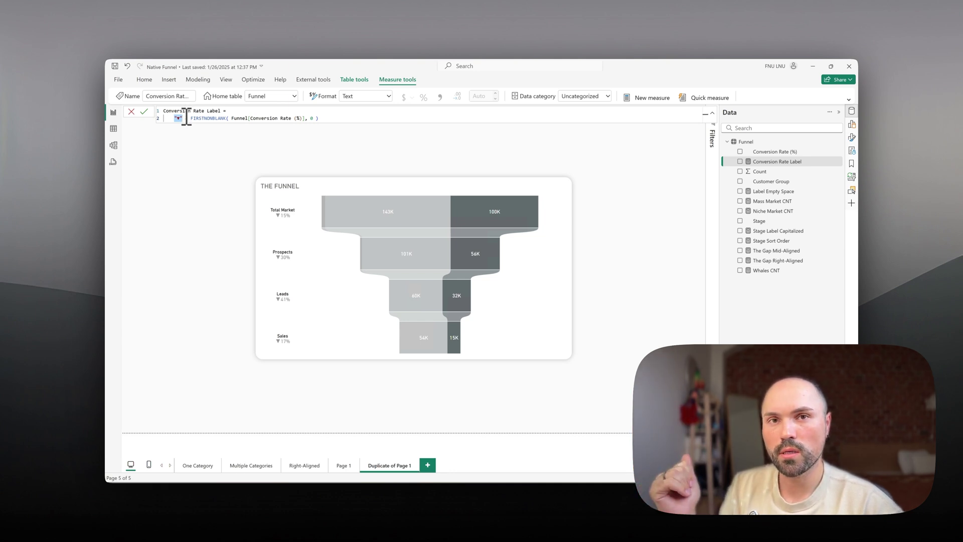
pyautogui.press('Return')
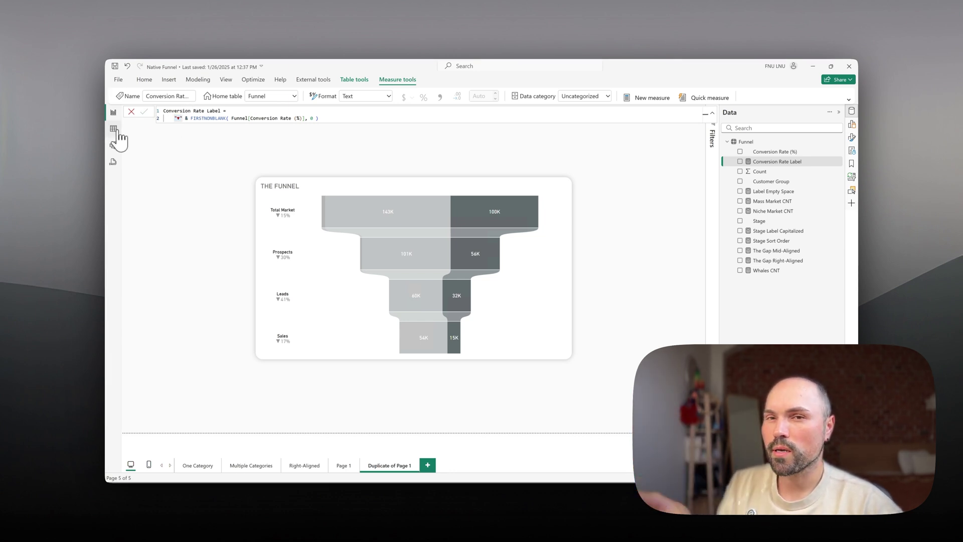
# Inspect the Conversion Rate (%) column in the Funnel table's data and return to the report
pyautogui.click(114, 129)
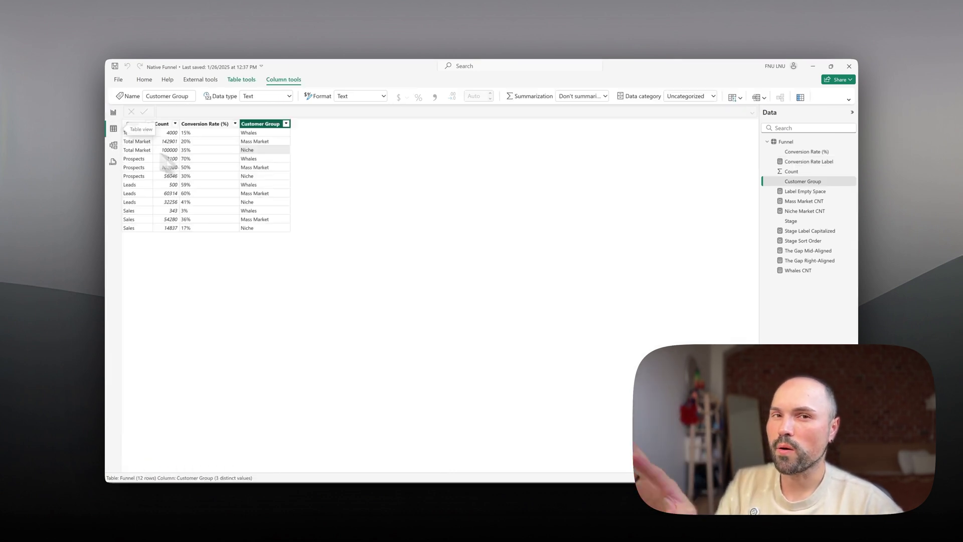
pyautogui.click(205, 160)
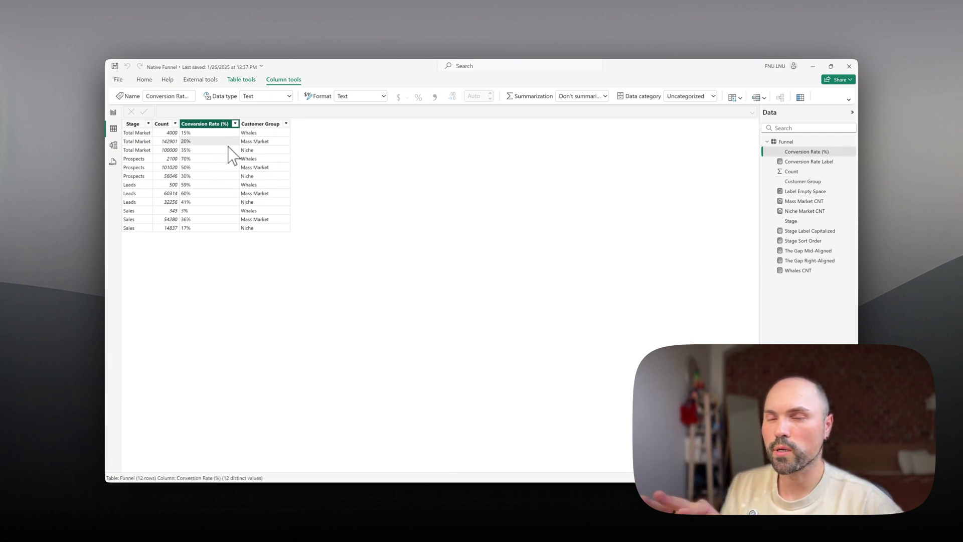
pyautogui.click(113, 112)
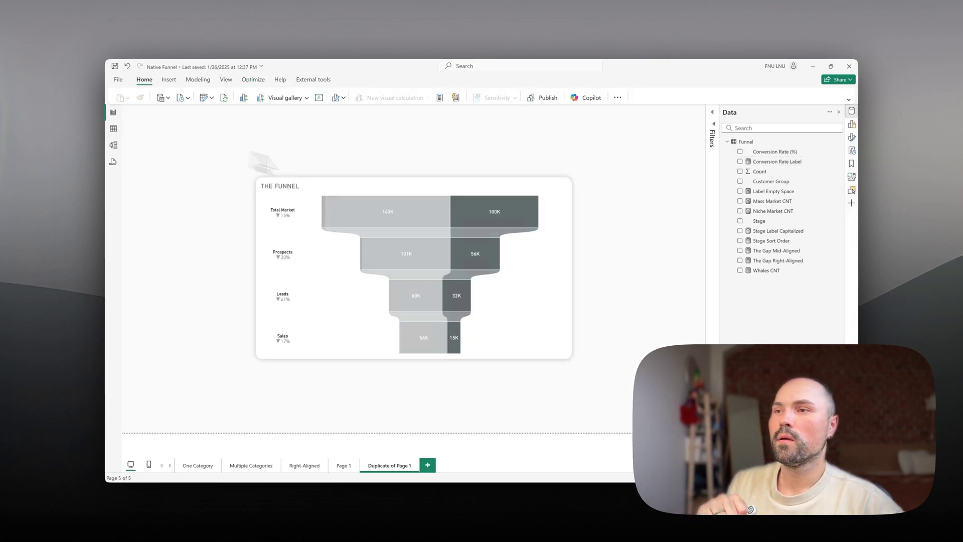
# View the right-aligned funnel example with multiple customer groups on the Right-Aligned page
pyautogui.click(470, 187)
pyautogui.click(304, 465)
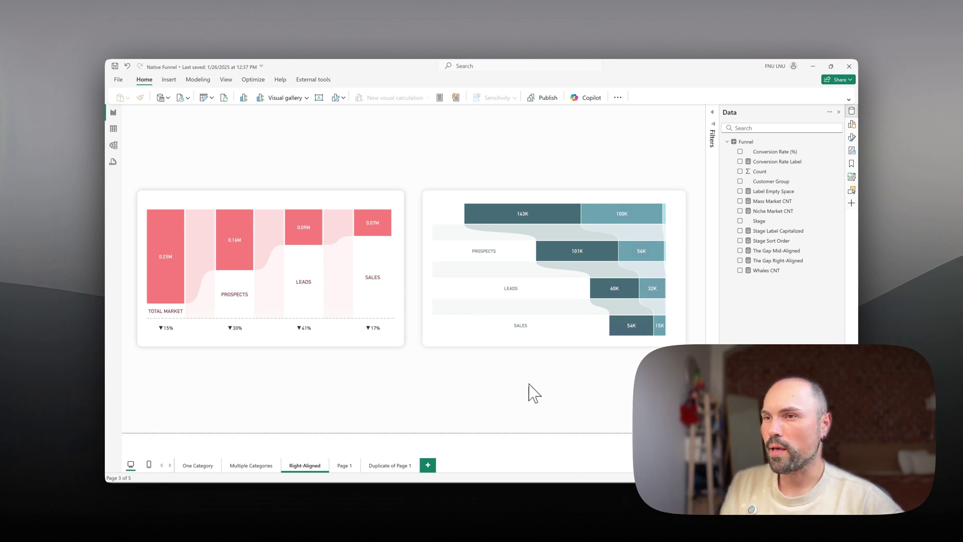
pyautogui.click(482, 199)
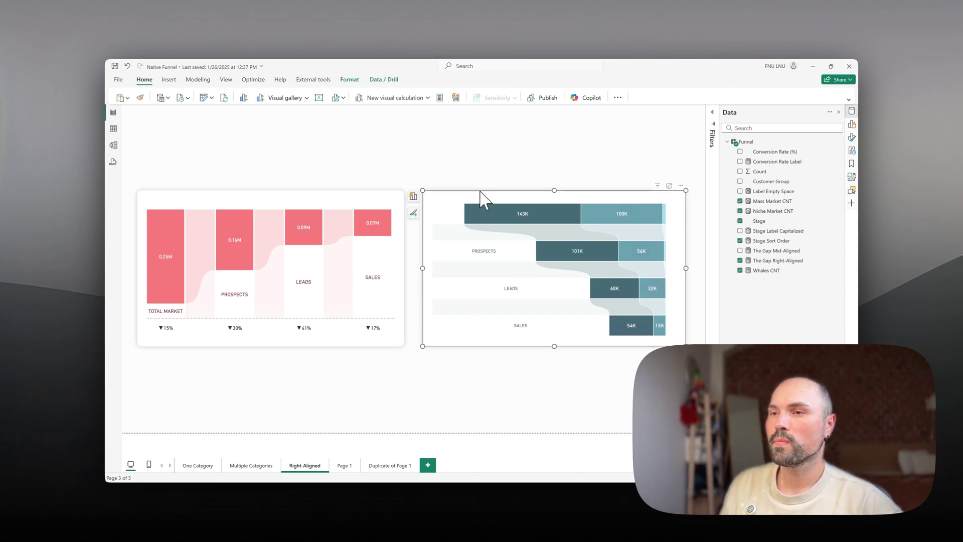
# Duplicate the report page Duplicate of Page 1 and select the funnel chart on the new copy
pyautogui.rightClick(401, 465)
pyautogui.click(409, 421)
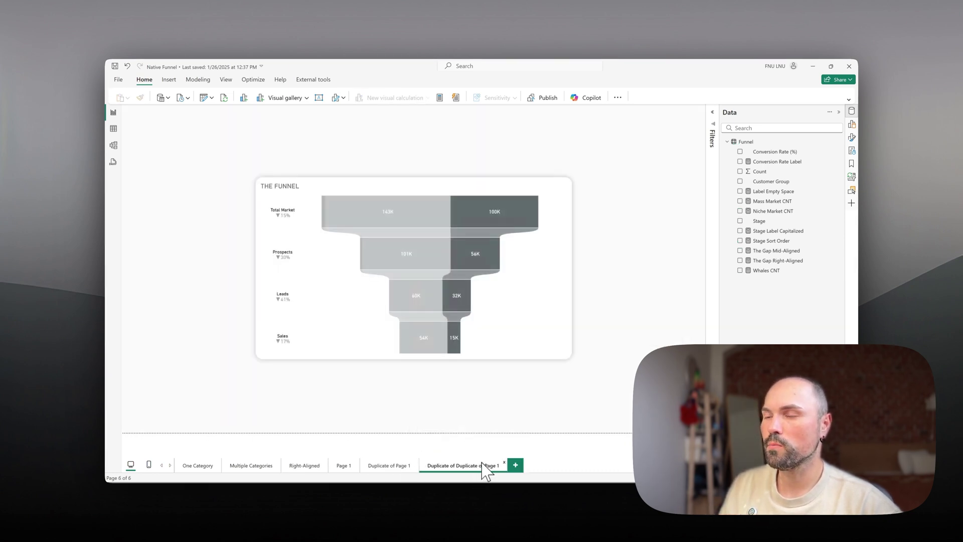
pyautogui.click(392, 284)
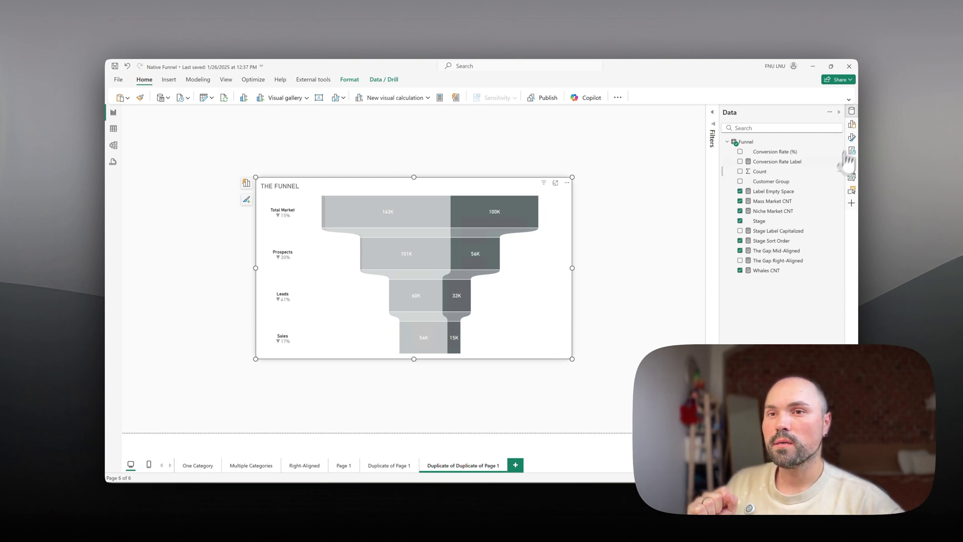
# Examine The Gap Right-Aligned measure's formula, focusing on the expression that subtracts _currentValue from twice _maxValue
pyautogui.click(790, 260)
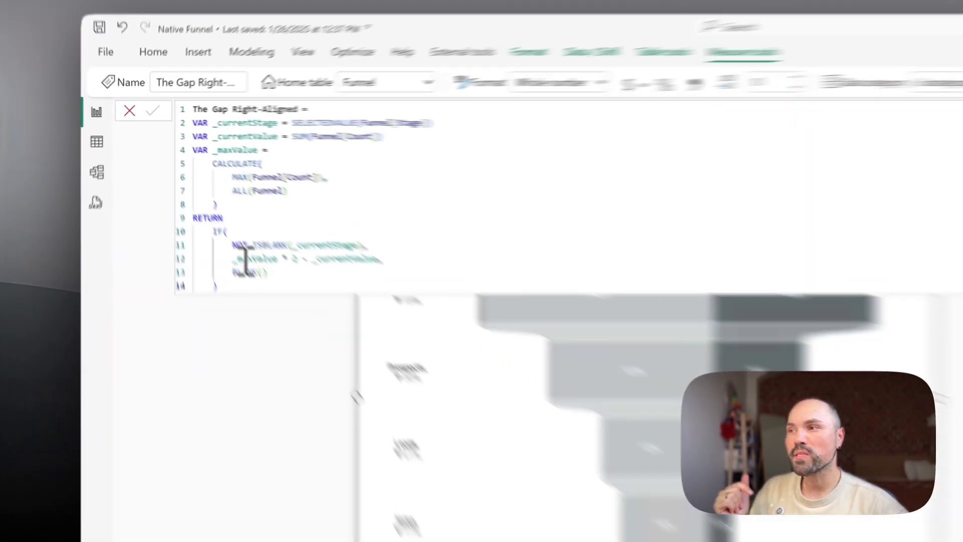
pyautogui.doubleClick(200, 193)
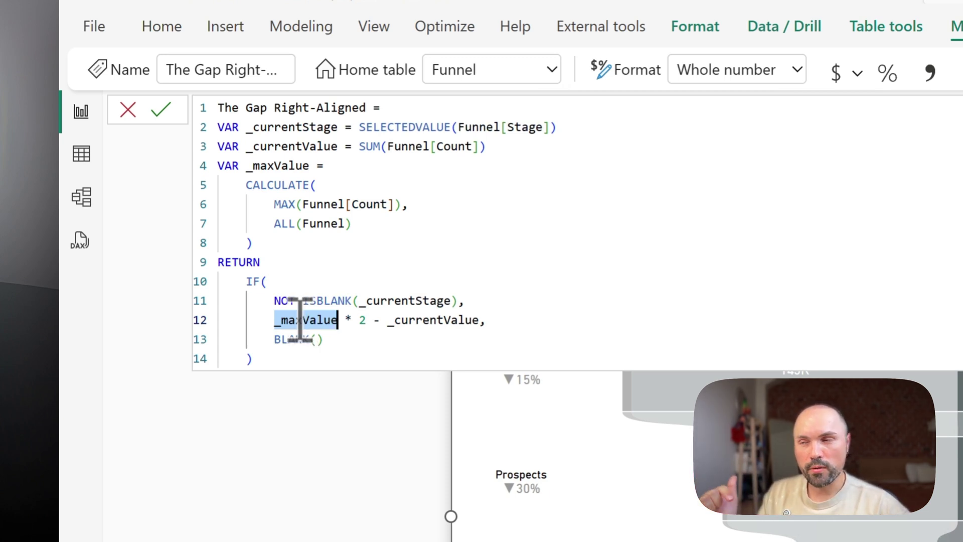
pyautogui.click(360, 320)
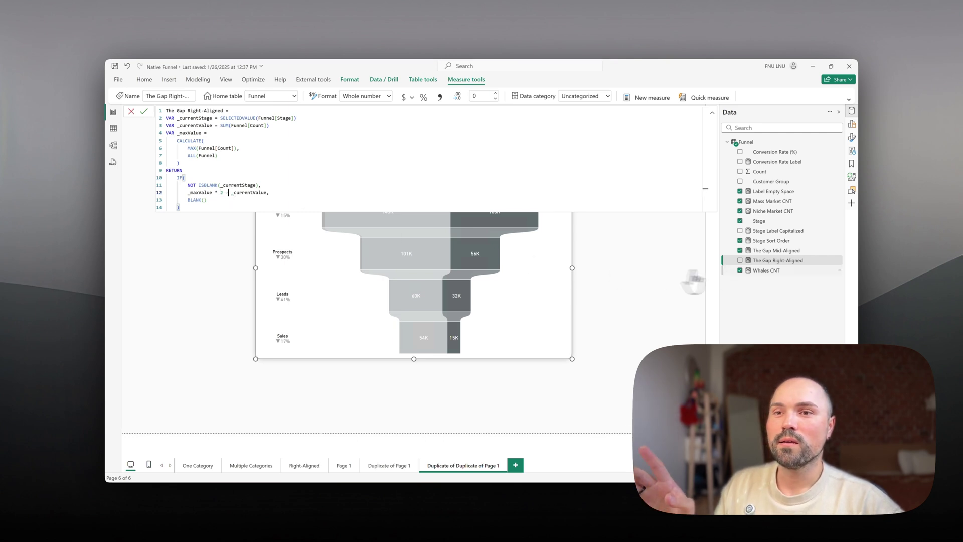
# Replace The Gap Mid-Aligned with The Gap Right-Aligned among the funnel's X-axis fields and collapse the formula editor
pyautogui.click(741, 261)
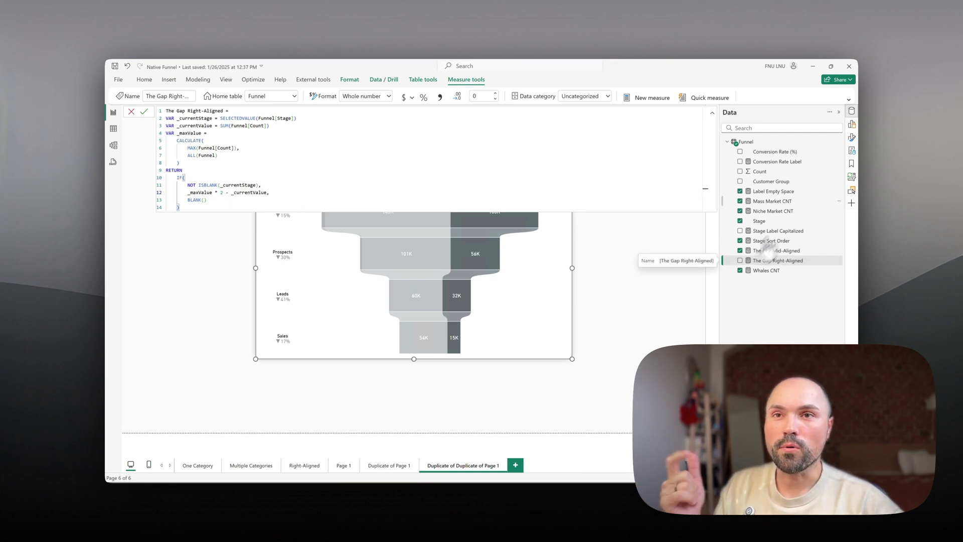
pyautogui.click(852, 125)
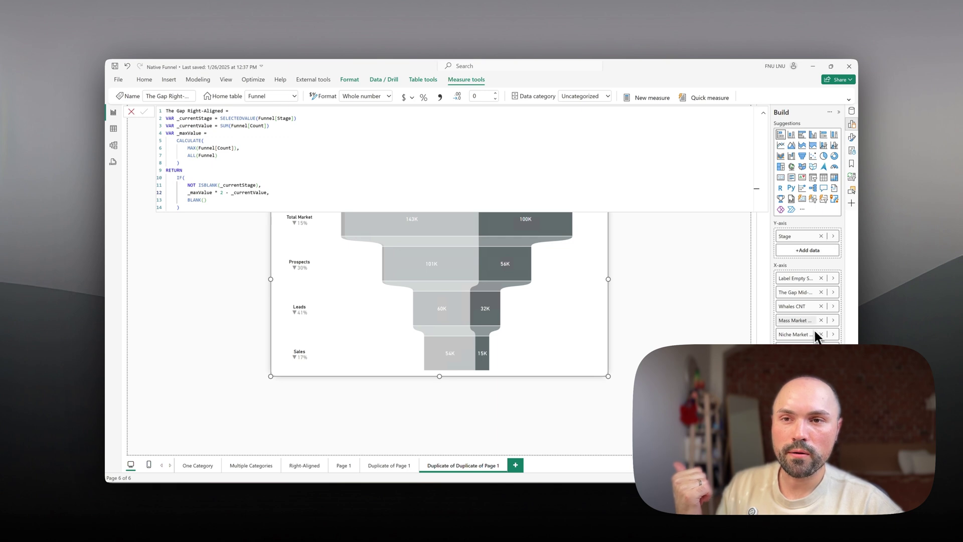
pyautogui.click(833, 292)
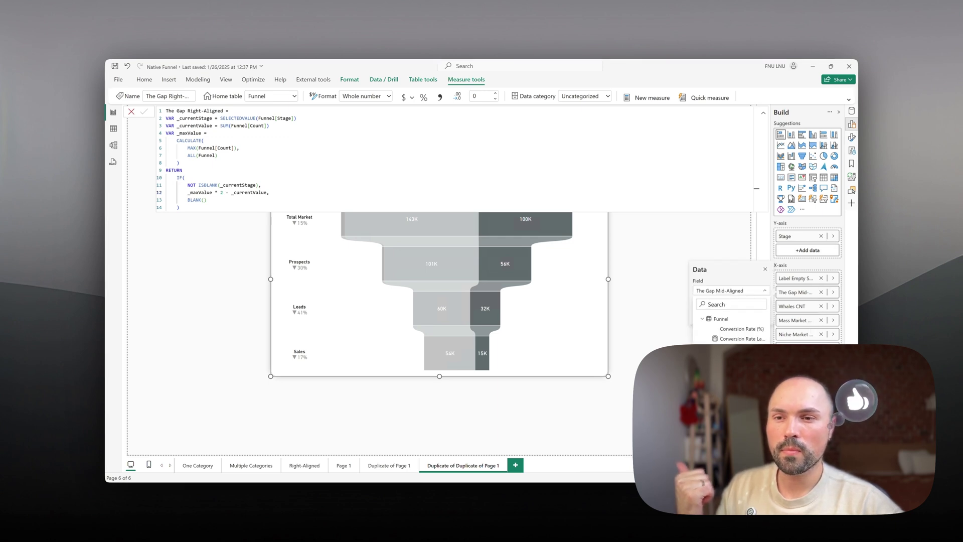
pyautogui.click(742, 424)
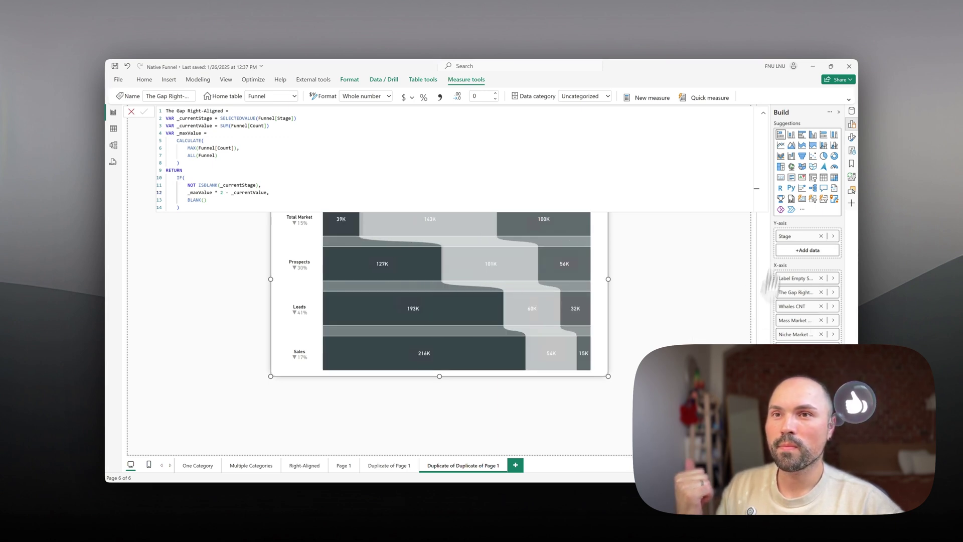
pyautogui.click(763, 113)
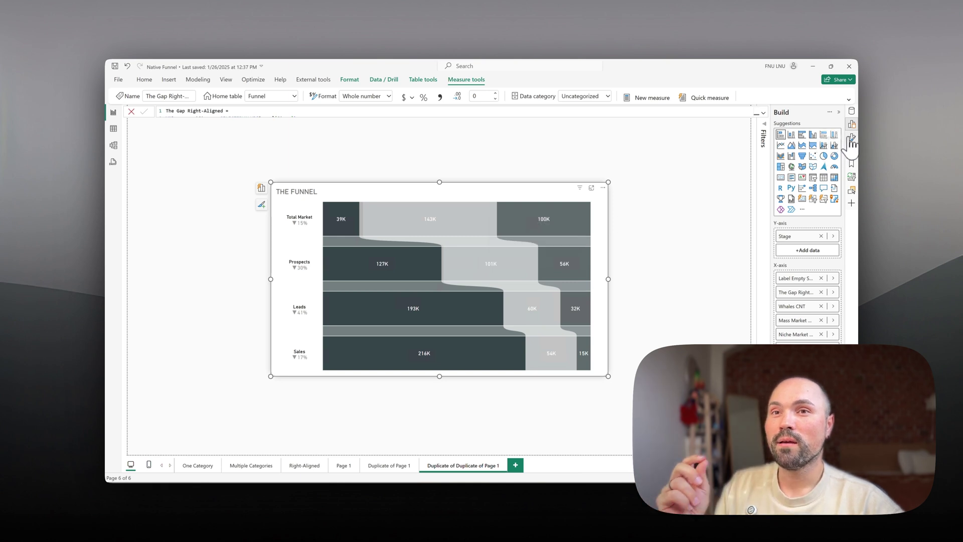
# Try widening the teal multi-group funnel on the Right-Aligned page, undo the resize, and return to Duplicate of Duplicate of Page 1
pyautogui.click(306, 467)
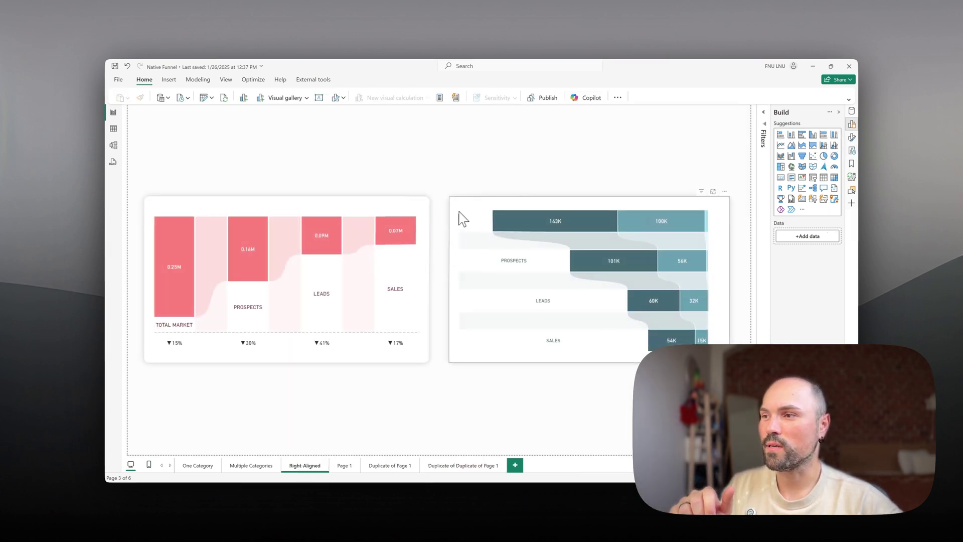
pyautogui.click(457, 265)
pyautogui.moveTo(446, 278); pyautogui.dragTo(387, 286)
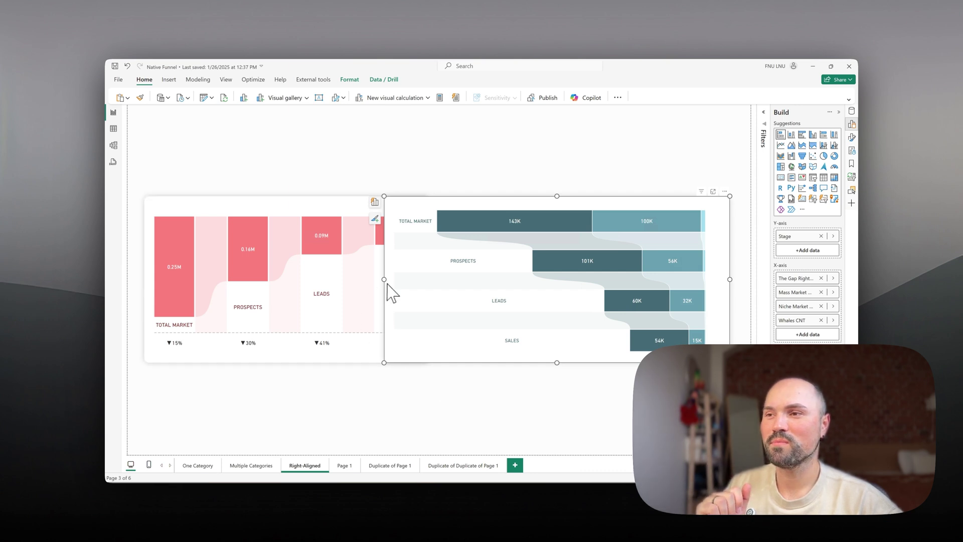
pyautogui.click(126, 66)
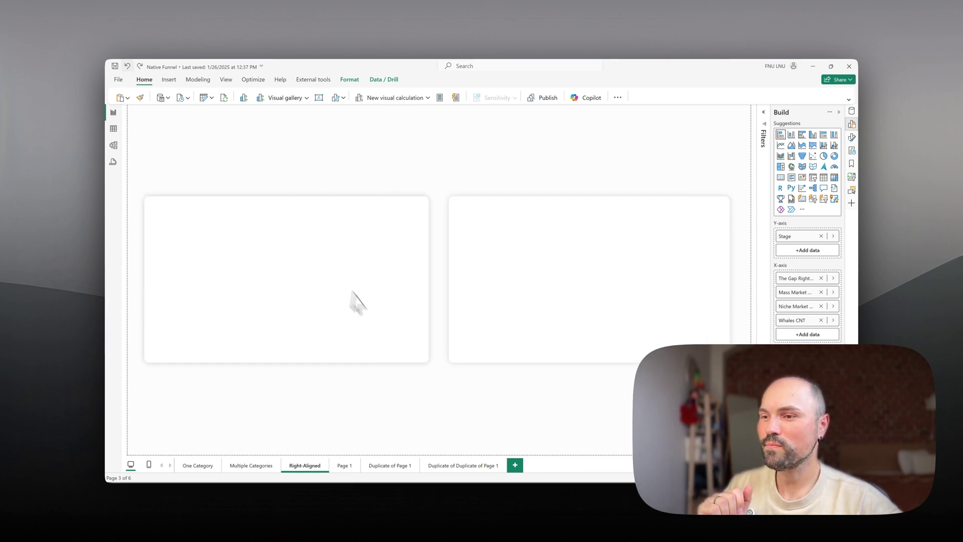
pyautogui.click(452, 466)
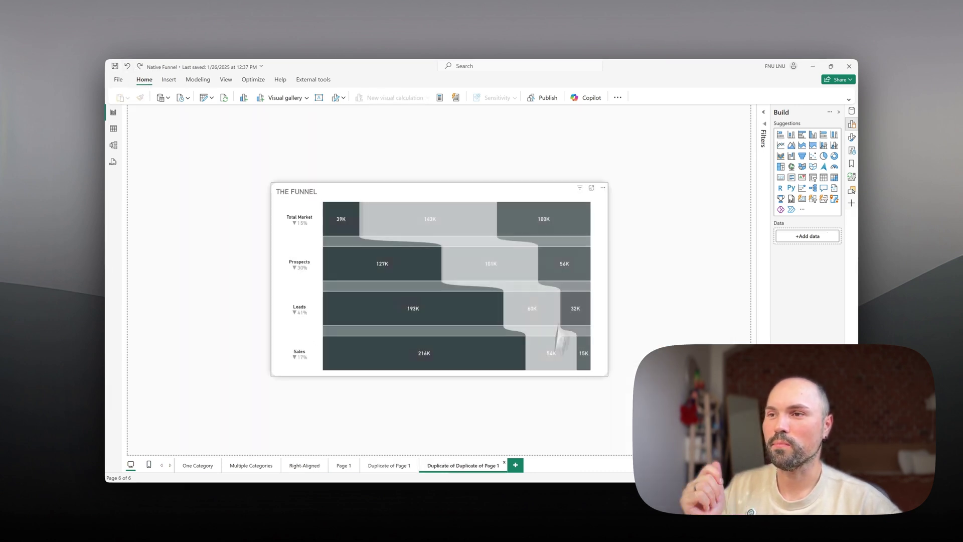
# Set the bar transparency of The Gap Right-Aligned series to 100% in the funnel chart
pyautogui.click(852, 137)
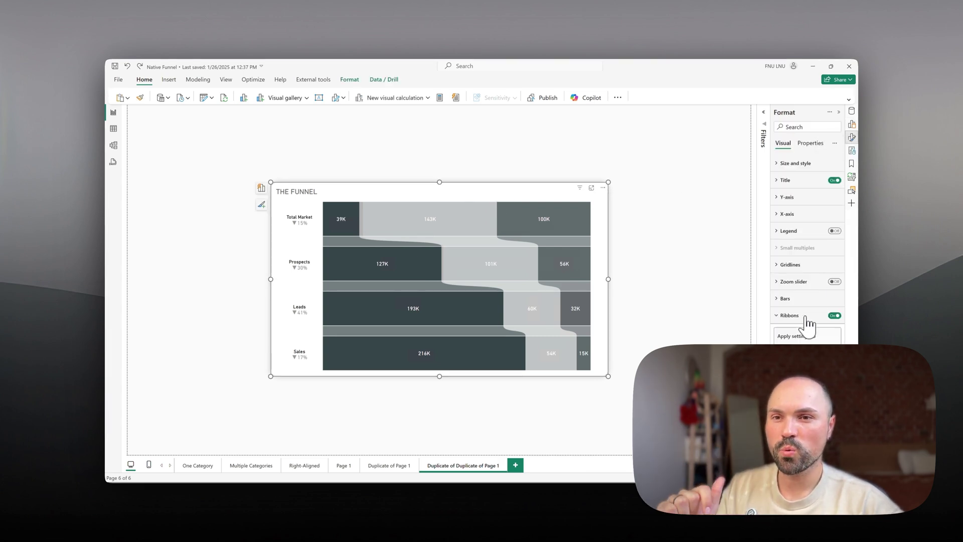
pyautogui.click(806, 301)
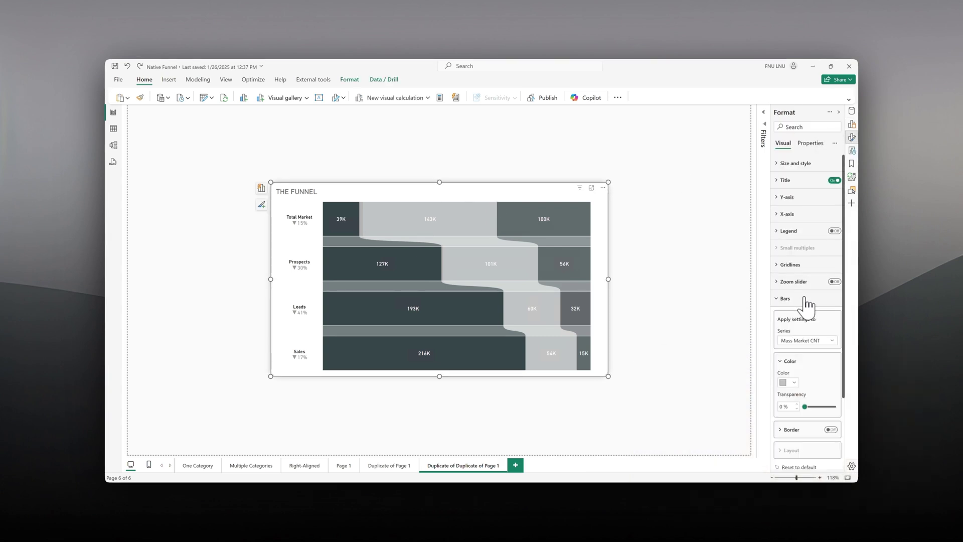
pyautogui.click(817, 341)
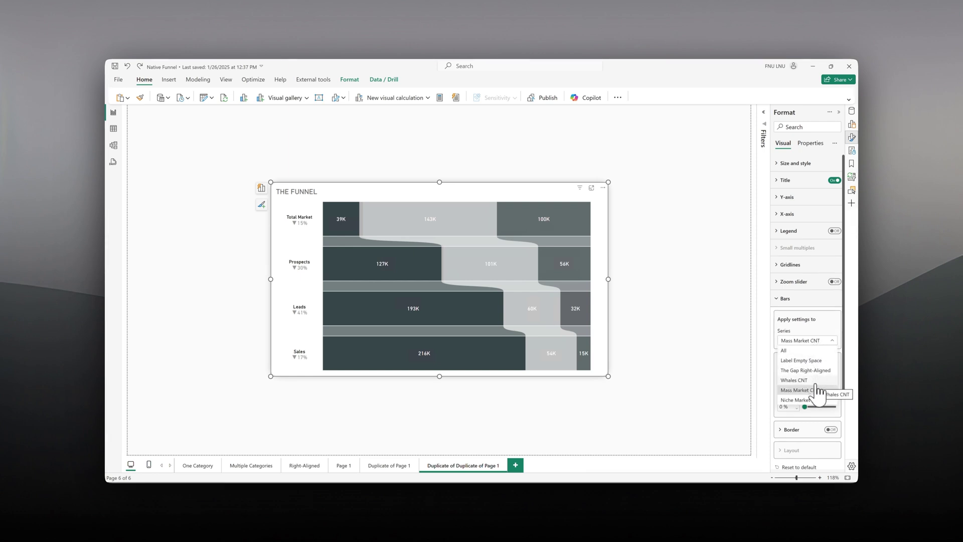
pyautogui.click(811, 370)
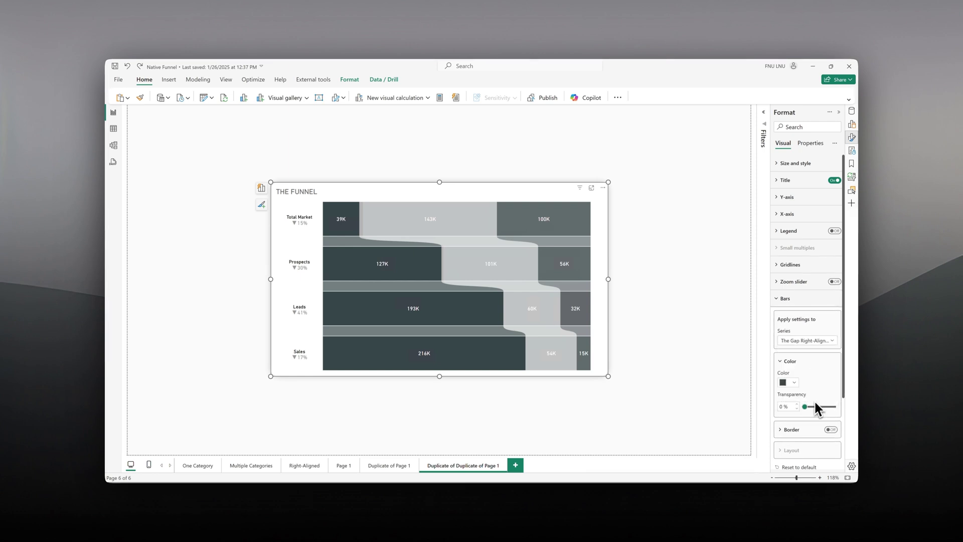
pyautogui.moveTo(816, 408); pyautogui.dragTo(869, 417)
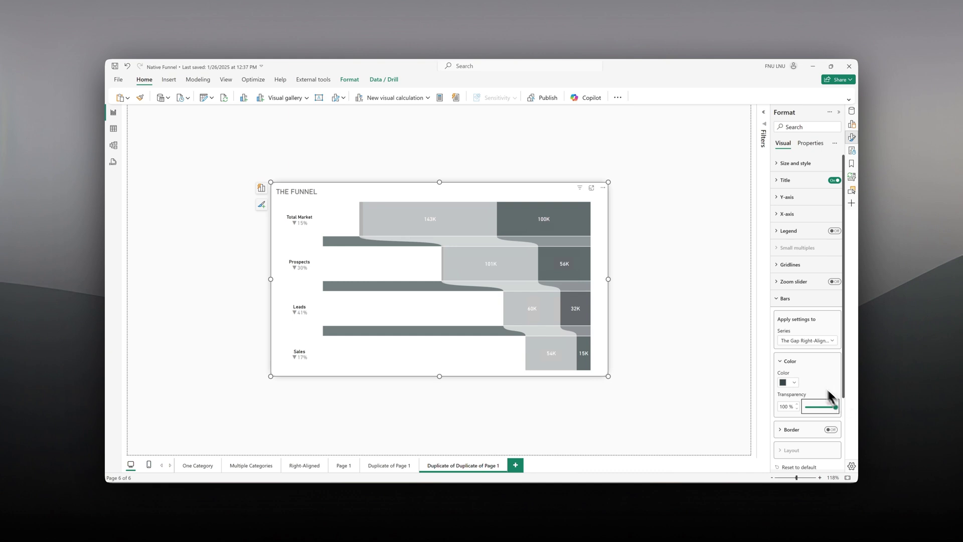
# Set the ribbon transparency of The Gap Right-Aligned series to 83%
pyautogui.click(809, 305)
pyautogui.click(809, 309)
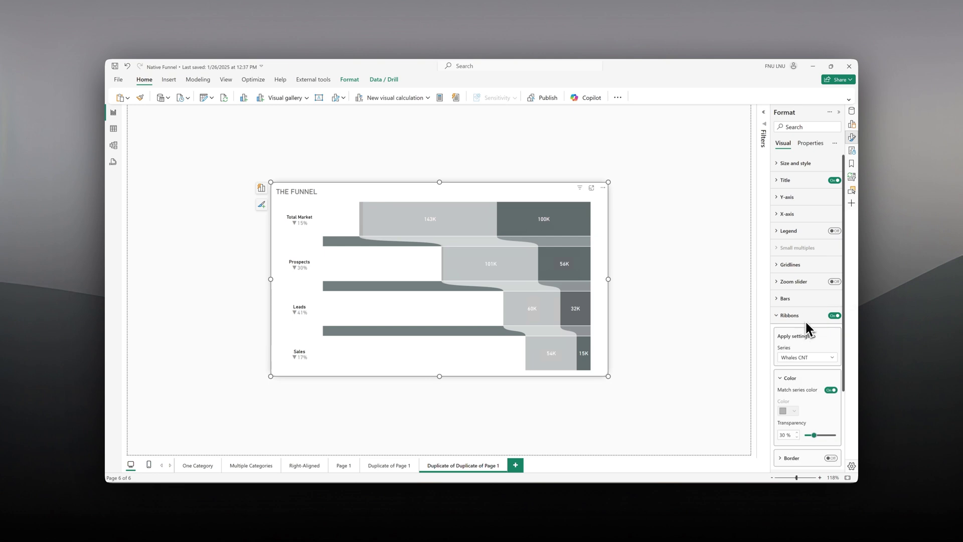
pyautogui.scroll(-1, 805, 317)
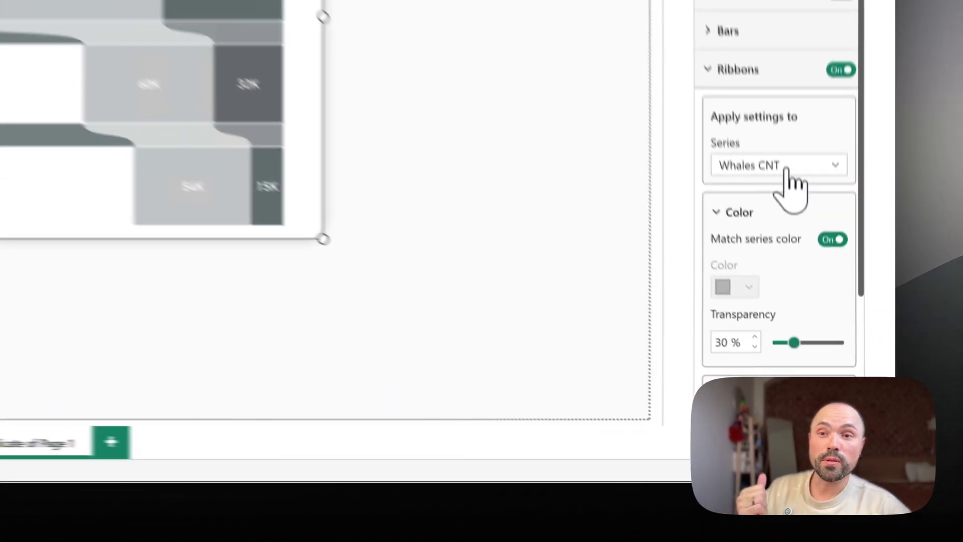
pyautogui.click(810, 343)
pyautogui.click(808, 381)
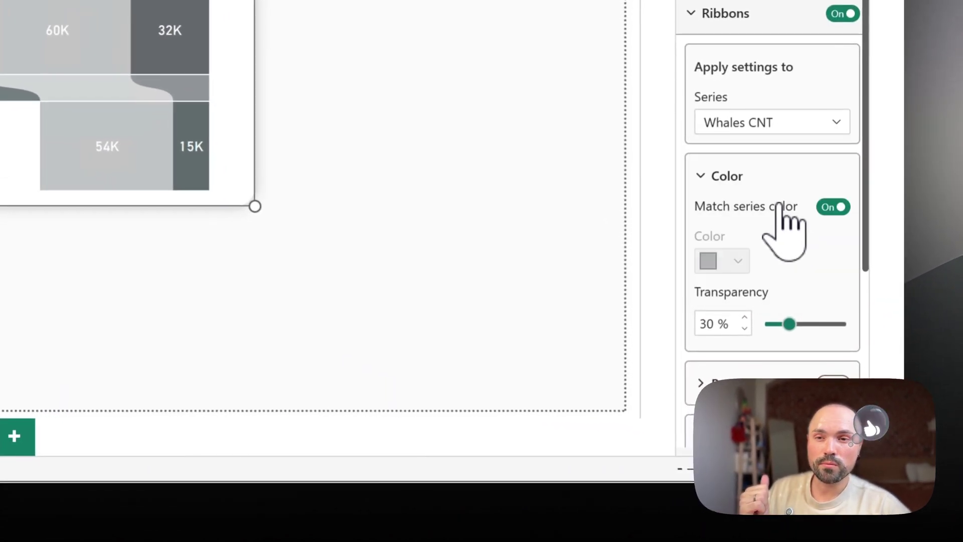
pyautogui.click(825, 324)
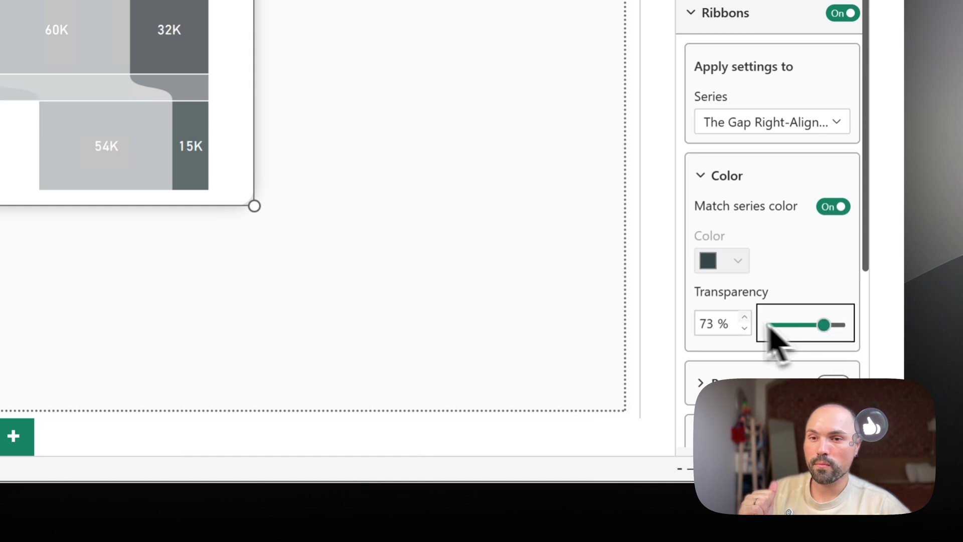
pyautogui.click(746, 319)
pyautogui.click(747, 319)
pyautogui.click(747, 320)
pyautogui.click(746, 319)
pyautogui.click(746, 319)
pyautogui.click(746, 319)
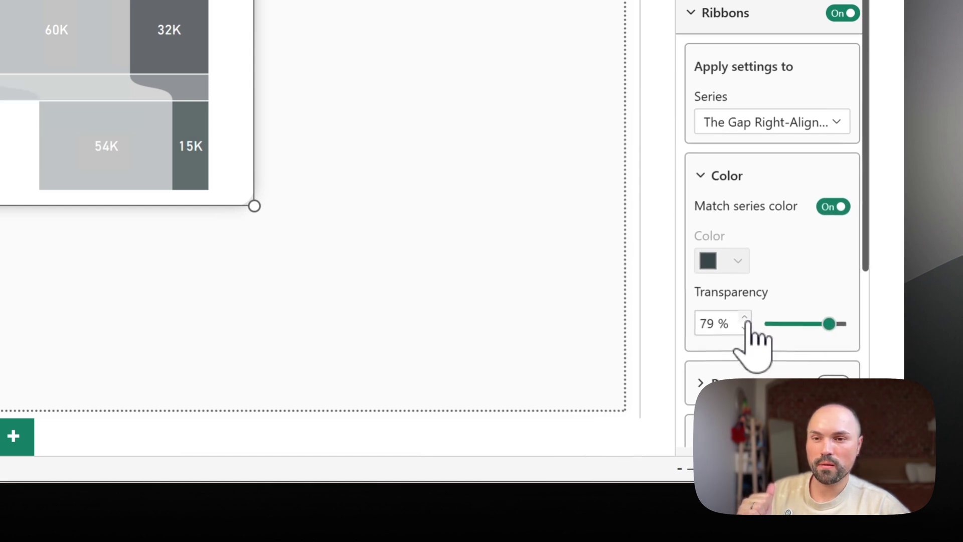
pyautogui.click(746, 320)
pyautogui.click(747, 319)
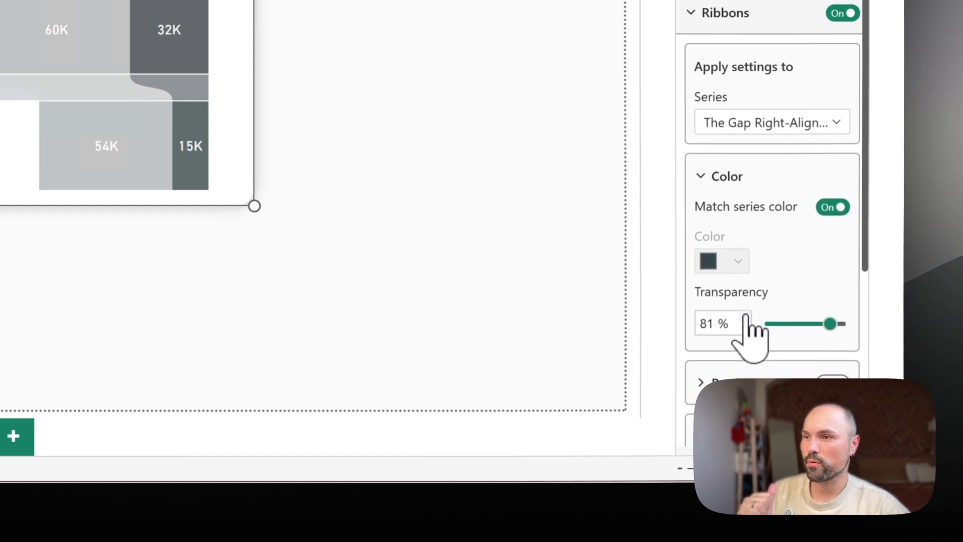
pyautogui.click(747, 320)
pyautogui.click(747, 320)
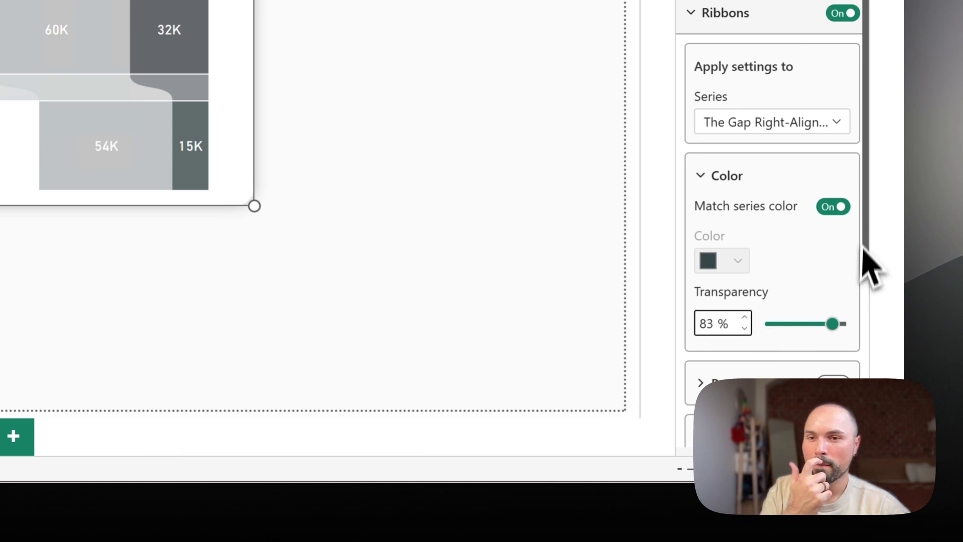
# Turn off Match series color for The Gap Right-Aligned ribbons and color them with the lightest slate gray theme tint
pyautogui.click(834, 206)
pyautogui.click(737, 262)
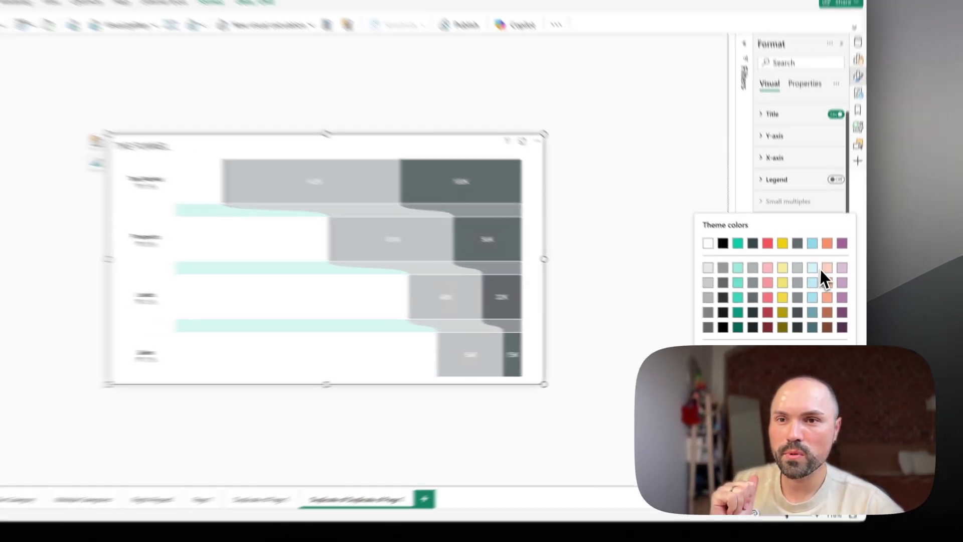
pyautogui.click(797, 268)
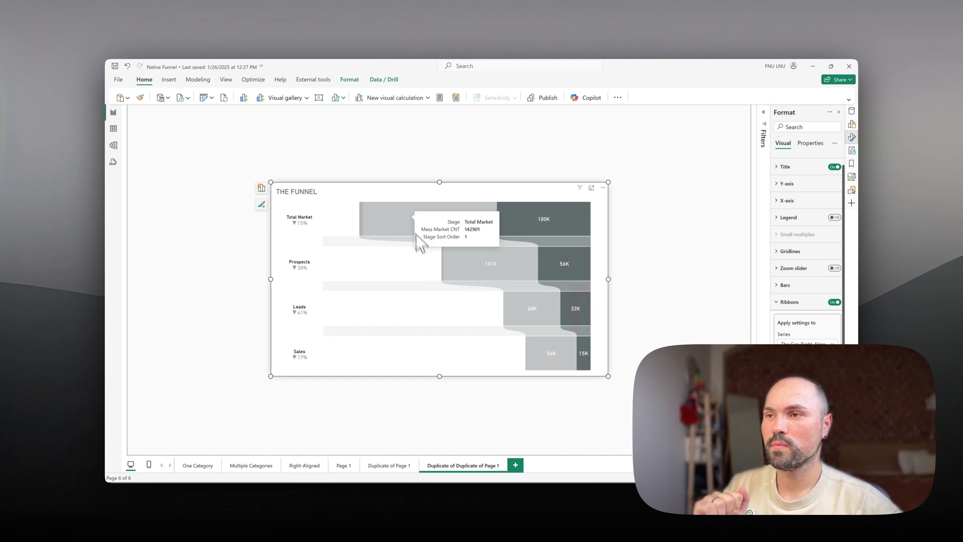
pyautogui.click(789, 302)
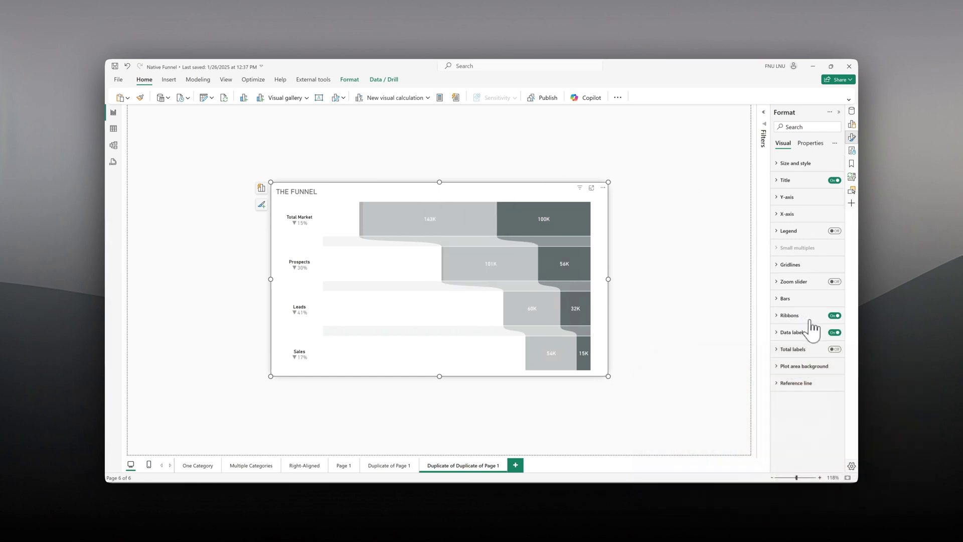
# Use Conversion Rate Label as the data label value field for The Gap Right-Aligned series
pyautogui.click(793, 332)
pyautogui.scroll(-3, 817, 351)
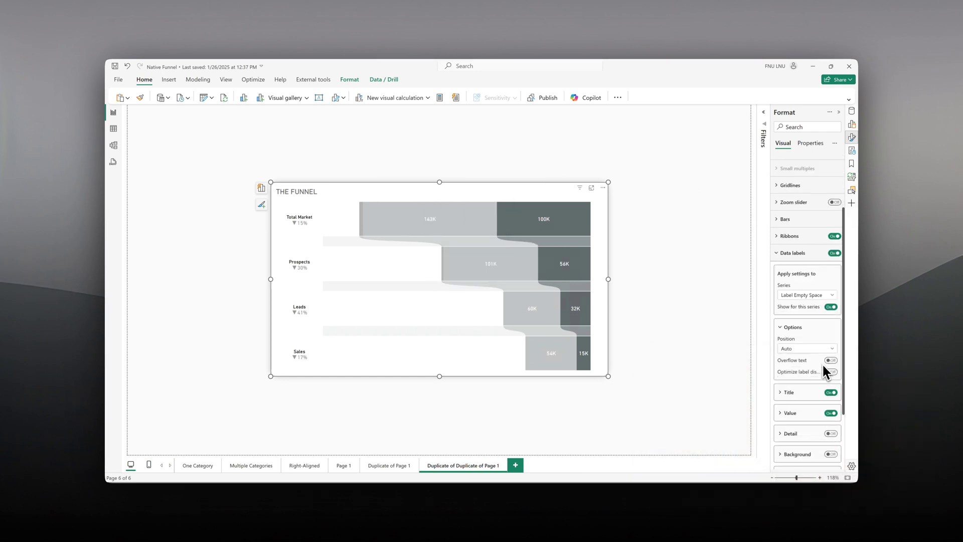
pyautogui.click(802, 259)
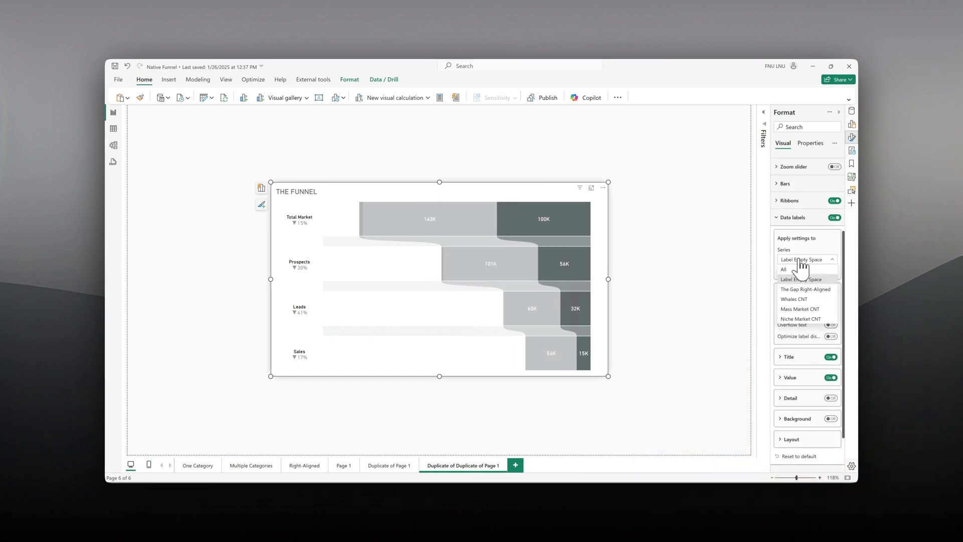
pyautogui.click(806, 289)
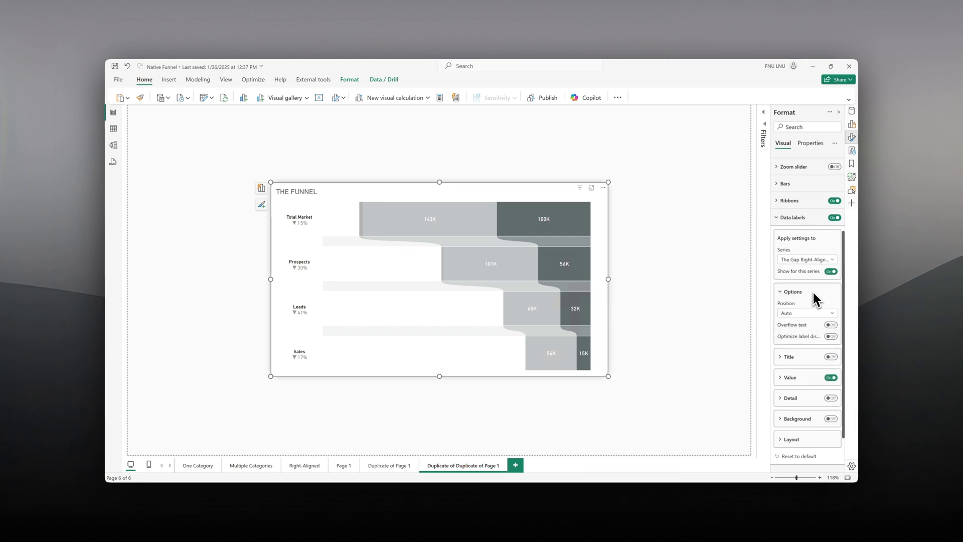
pyautogui.scroll(-1, 798, 319)
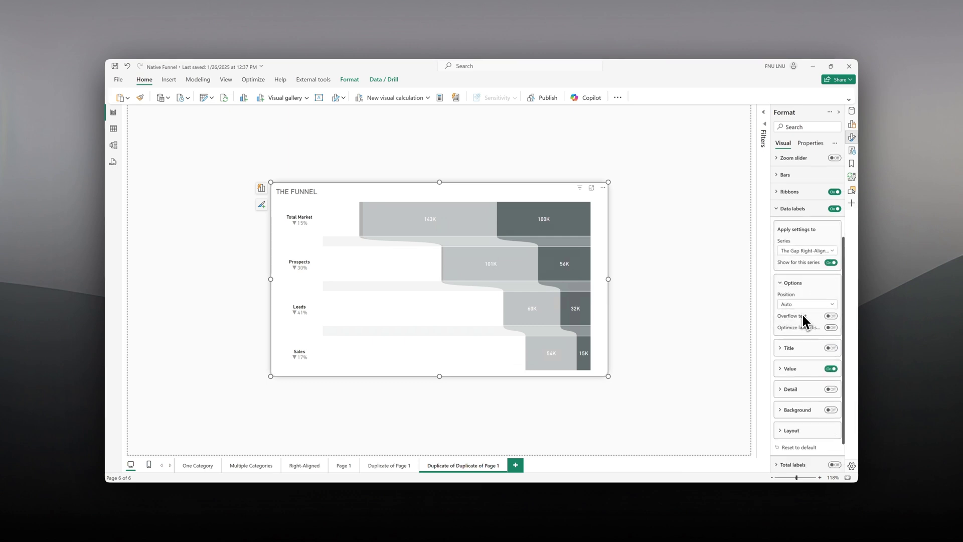
pyautogui.click(803, 366)
pyautogui.scroll(-1, 805, 371)
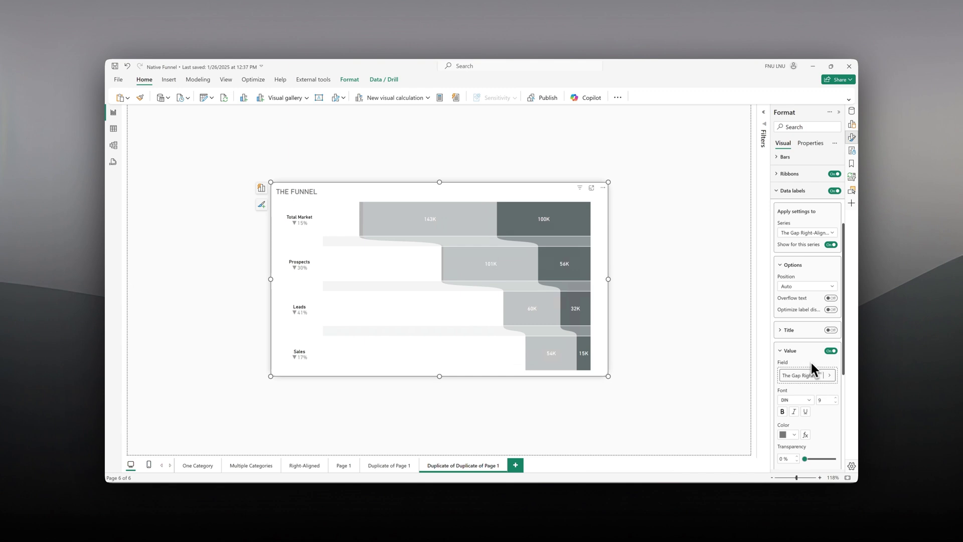
pyautogui.click(828, 376)
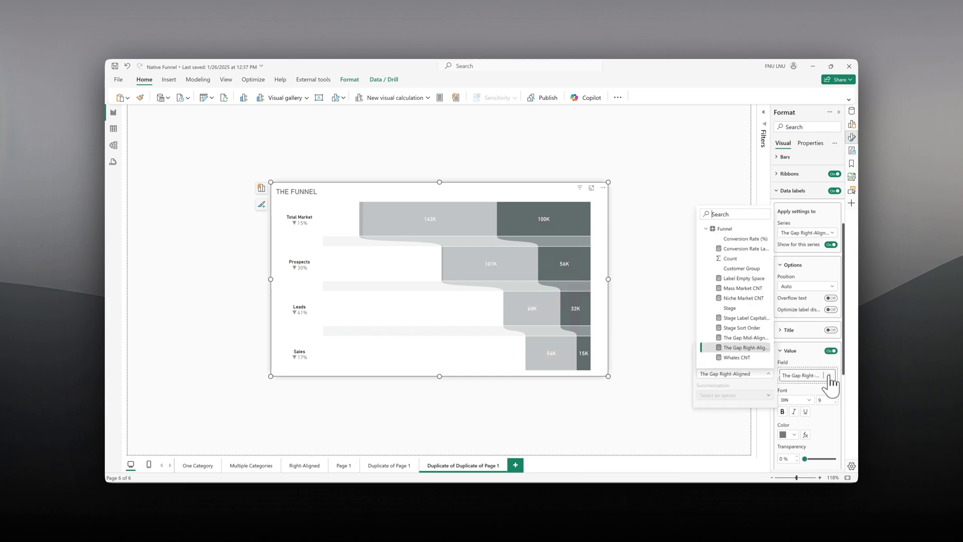
pyautogui.click(749, 249)
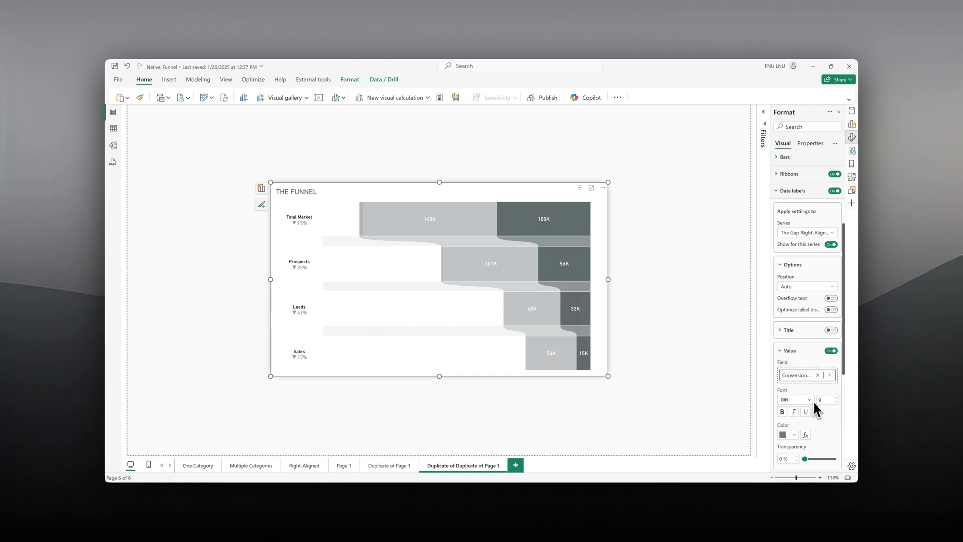
# Set the value color of The Gap Right-Aligned data labels to a medium gray from the white theme shades
pyautogui.scroll(-2, 817, 412)
pyautogui.click(797, 395)
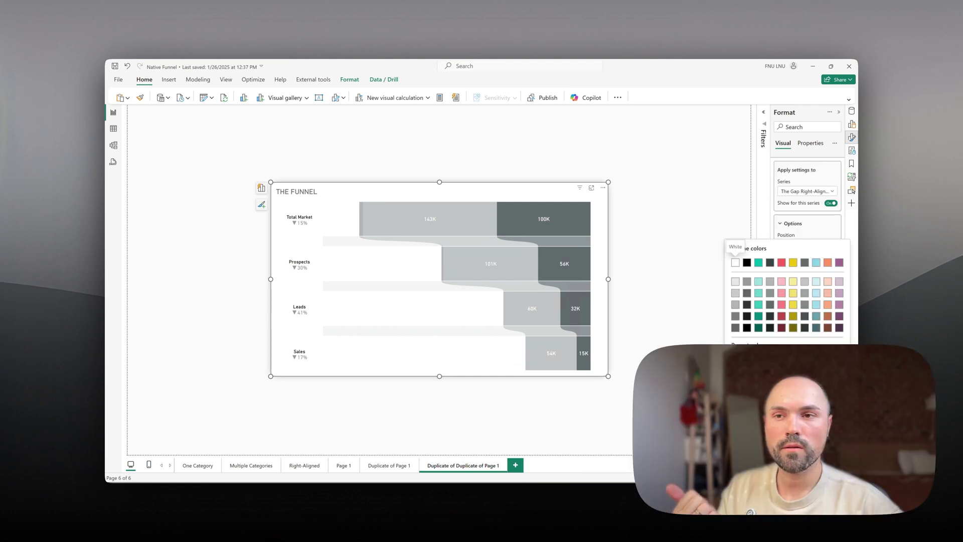
pyautogui.click(736, 283)
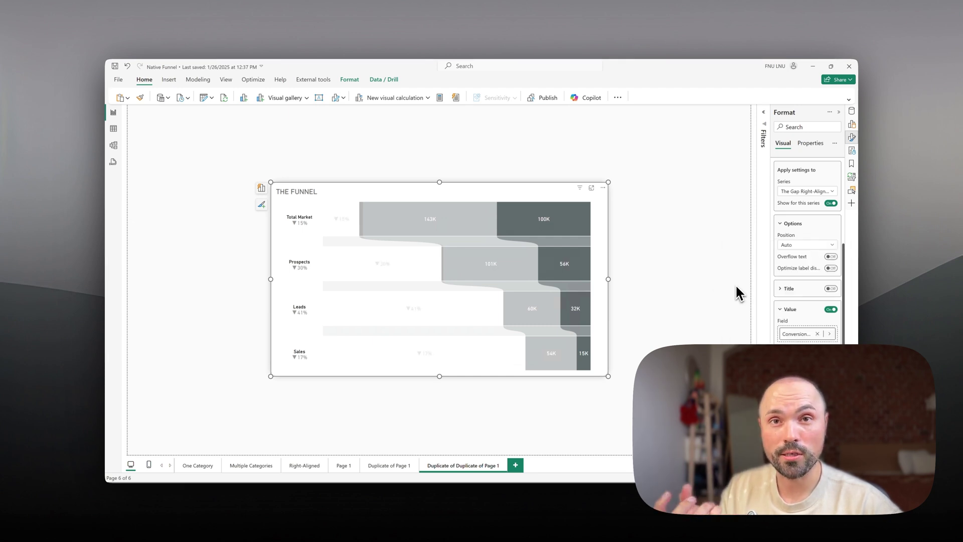
pyautogui.click(797, 394)
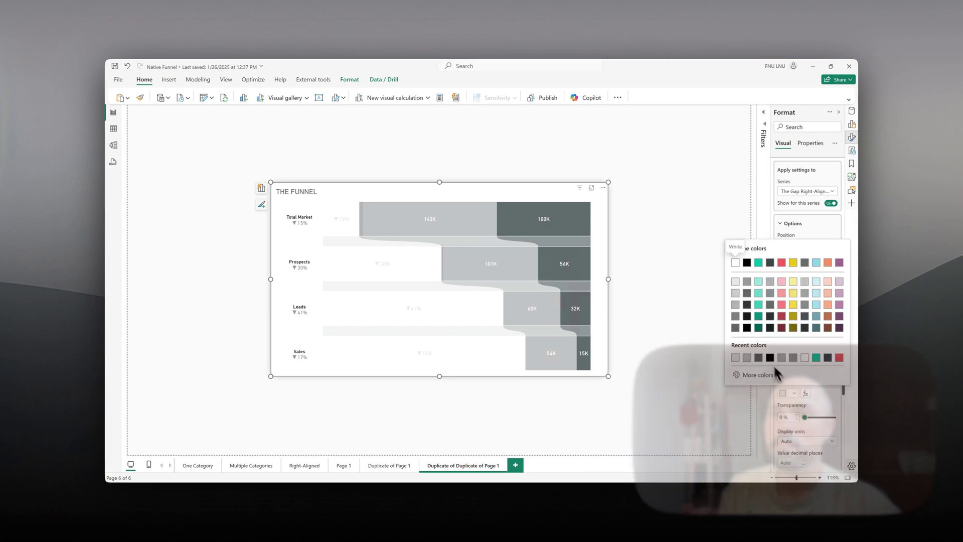
pyautogui.click(735, 301)
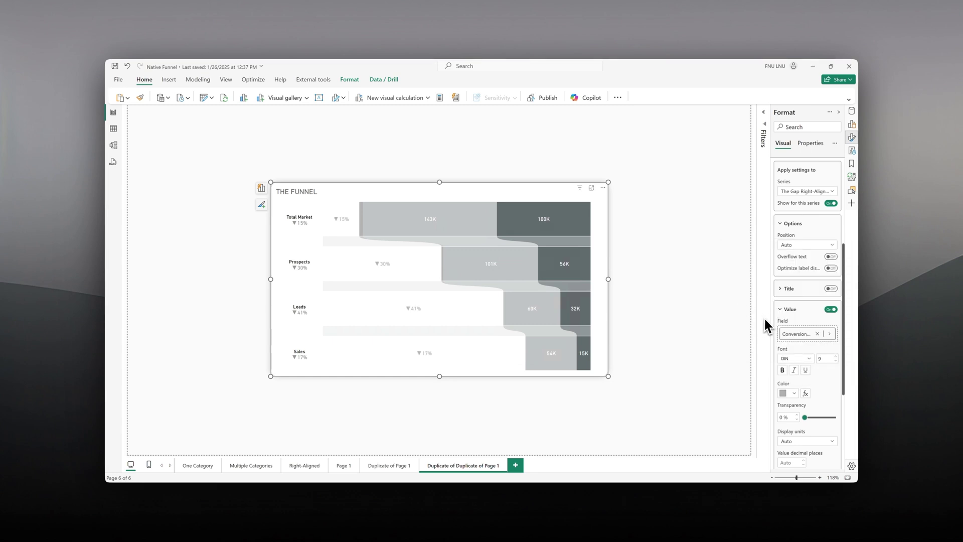
# Turn on data label titles for The Gap Right-Aligned series, keep Series name as content, and color them dark gray from the black theme shades
pyautogui.click(831, 289)
pyautogui.click(809, 289)
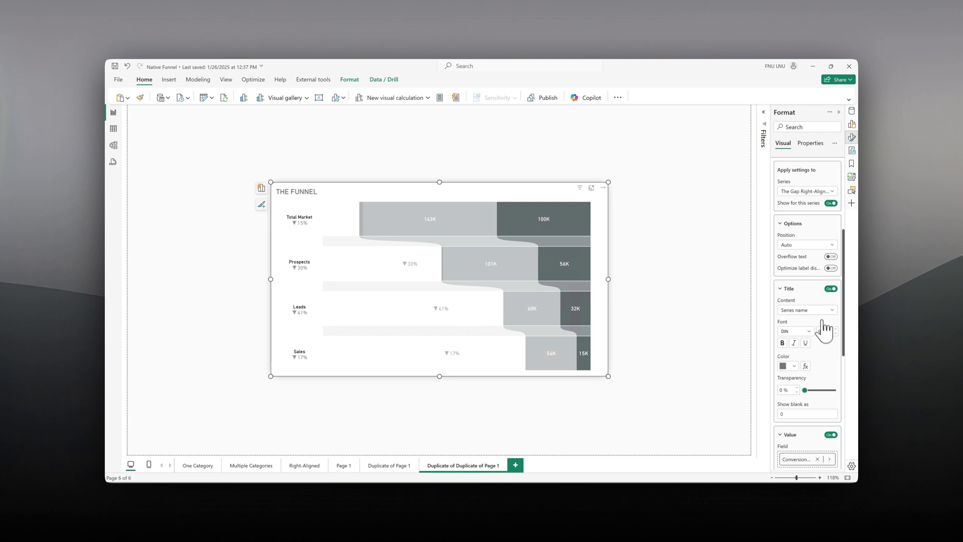
pyautogui.click(812, 310)
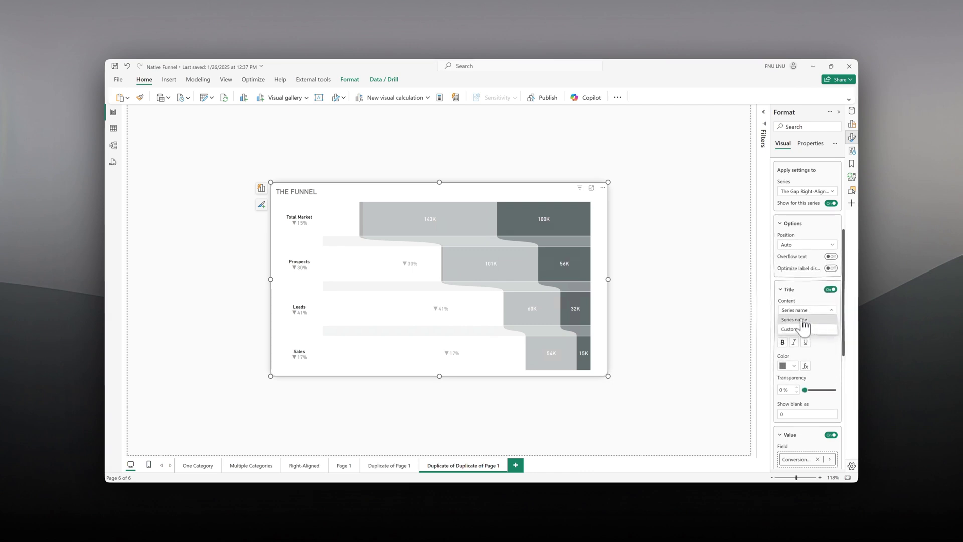
pyautogui.click(803, 319)
pyautogui.click(794, 366)
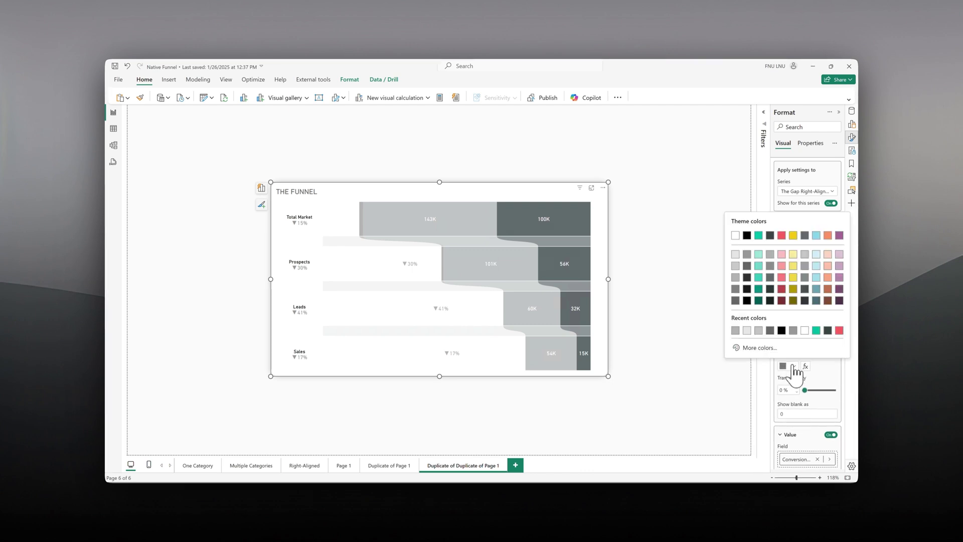
pyautogui.click(746, 289)
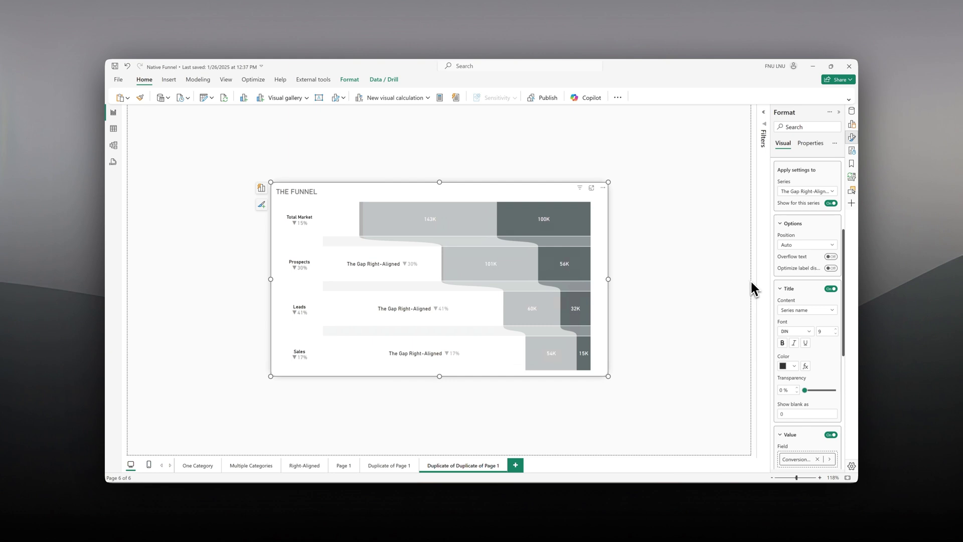
# Switch the data label title content of The Gap Right-Aligned series to Custom and use the Stage field
pyautogui.click(808, 310)
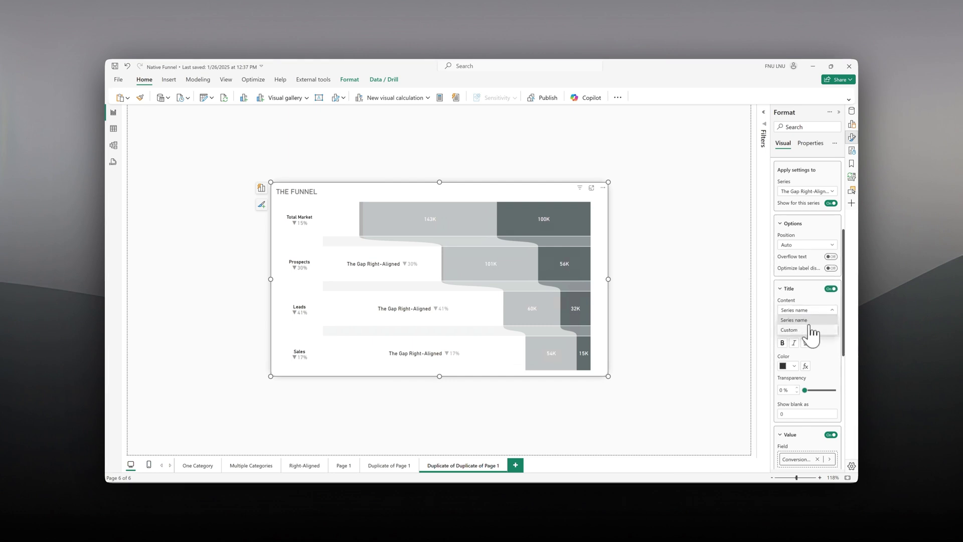
pyautogui.click(807, 330)
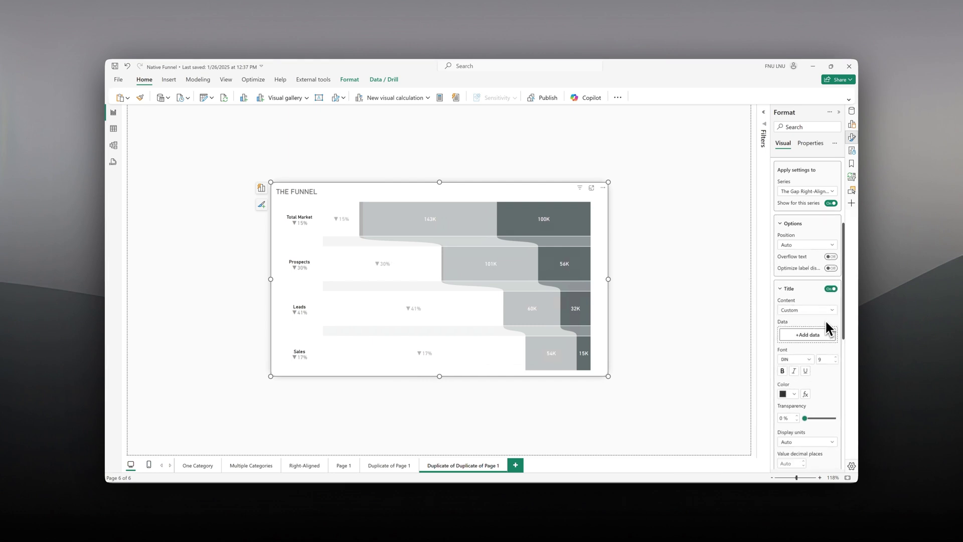
pyautogui.click(817, 336)
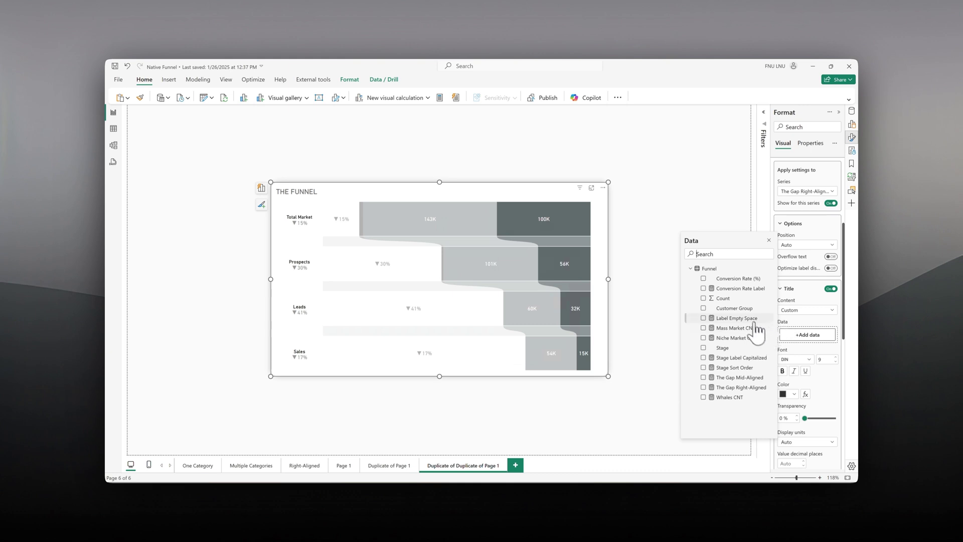
pyautogui.click(740, 349)
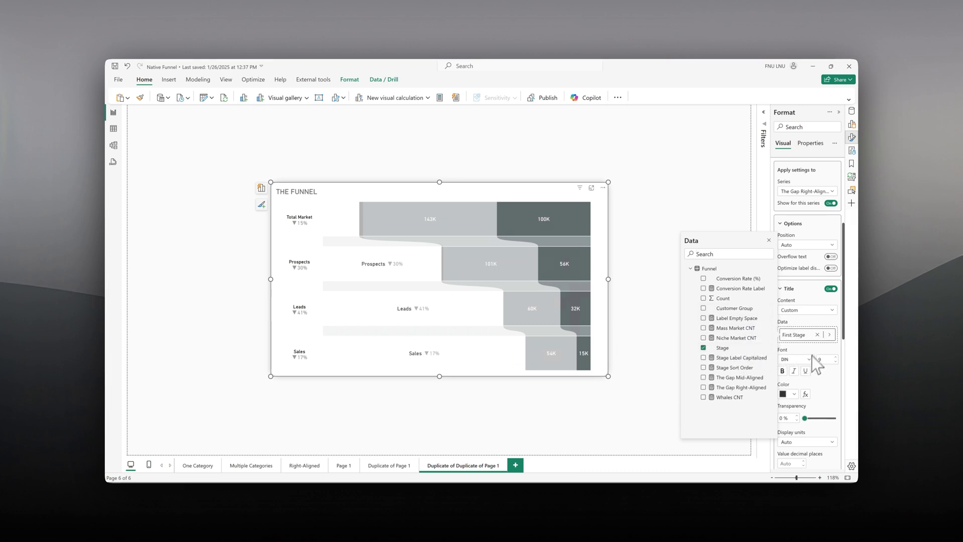
pyautogui.click(816, 240)
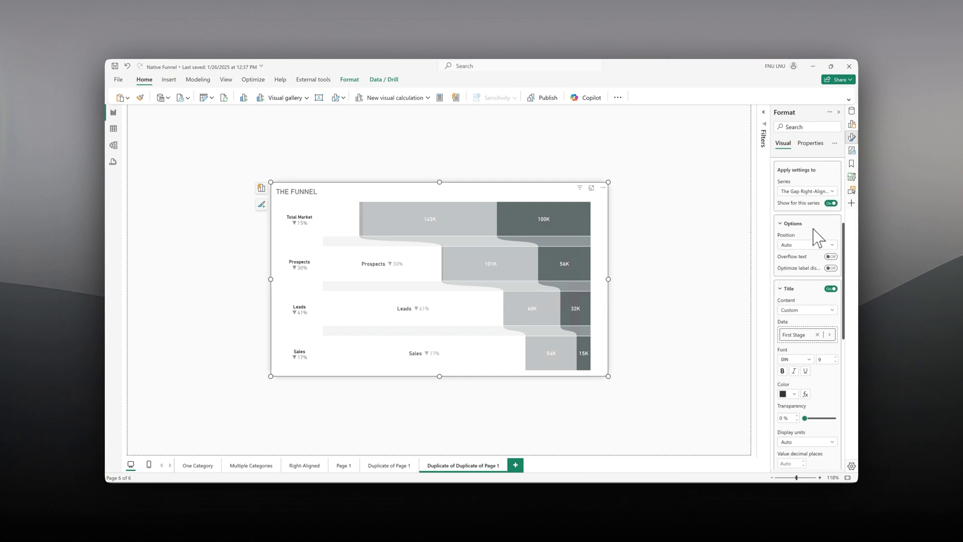
# Set the data label layout of The Gap Right-Aligned series to Multi-line
pyautogui.scroll(-5, 813, 301)
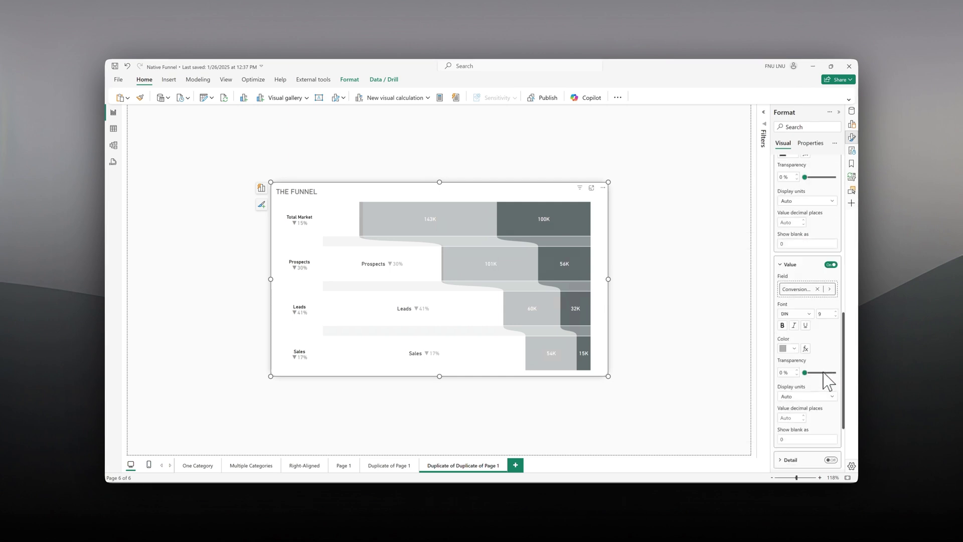
pyautogui.scroll(-2, 815, 387)
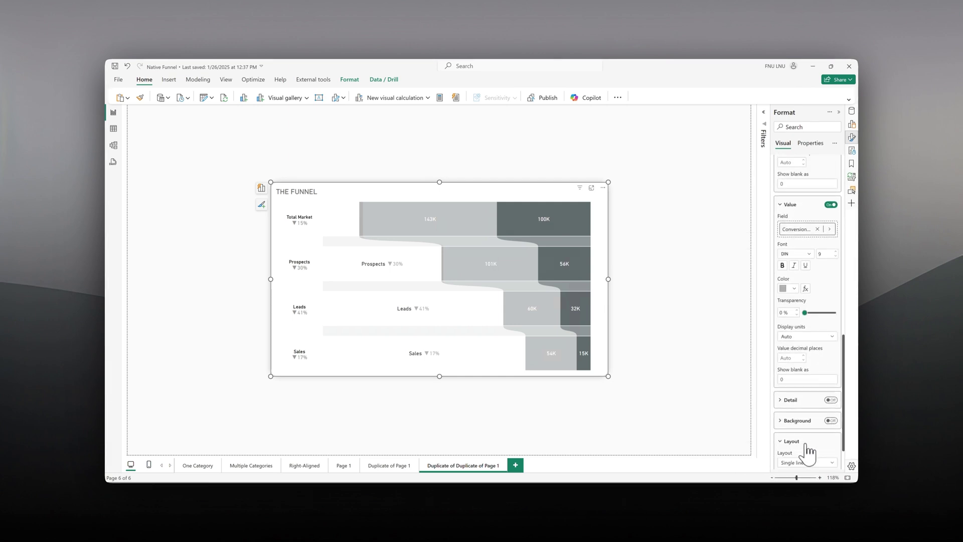
pyautogui.click(808, 463)
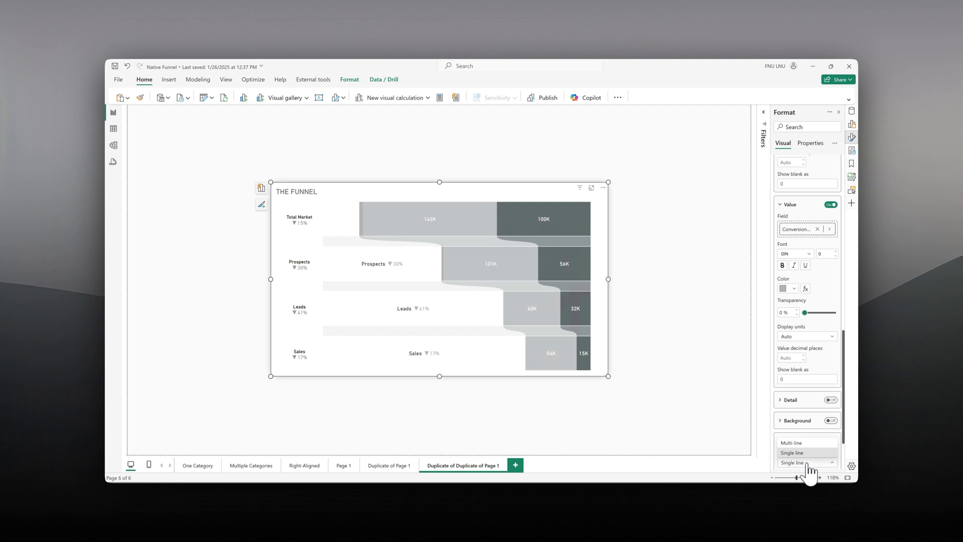
pyautogui.click(806, 444)
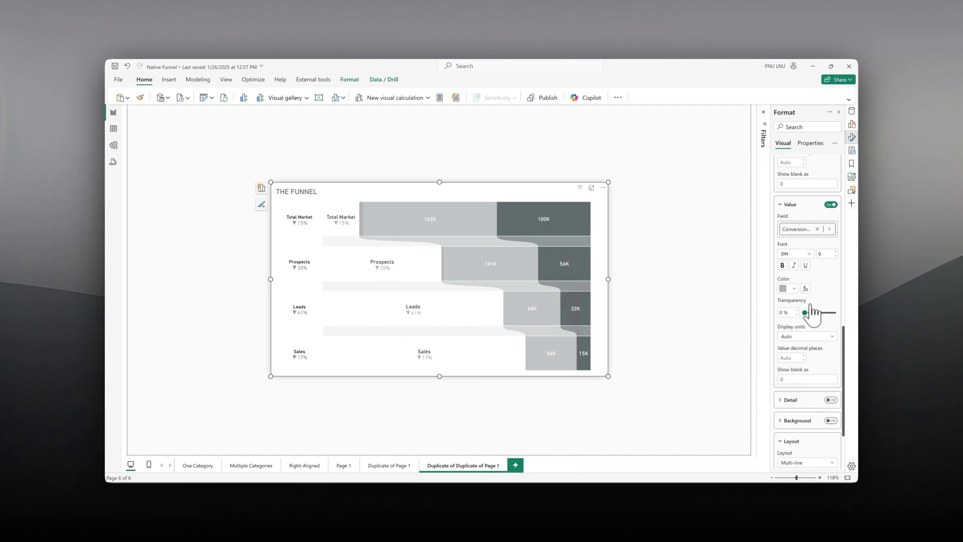
# Remove the Label Empty Space measure from the funnel chart's X-axis
pyautogui.scroll(5, 808, 307)
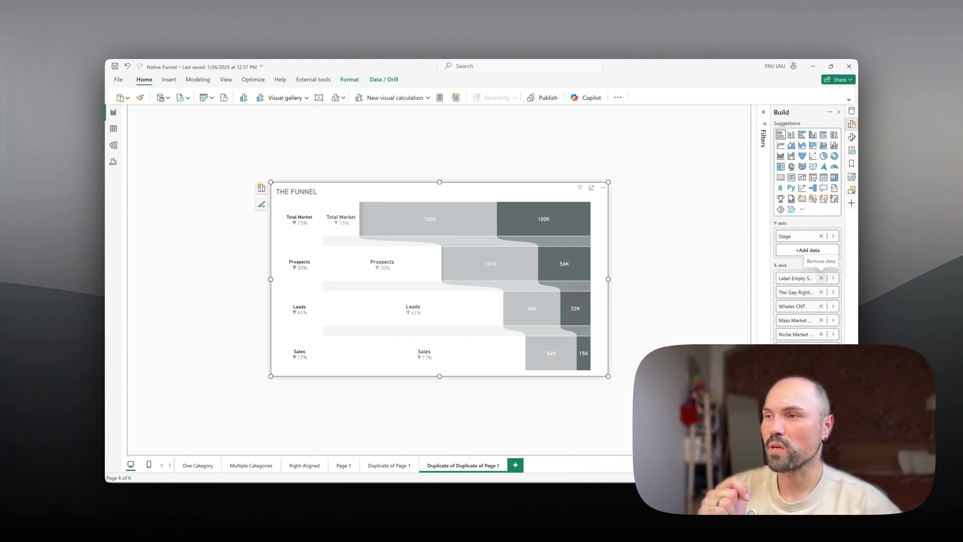
pyautogui.click(821, 278)
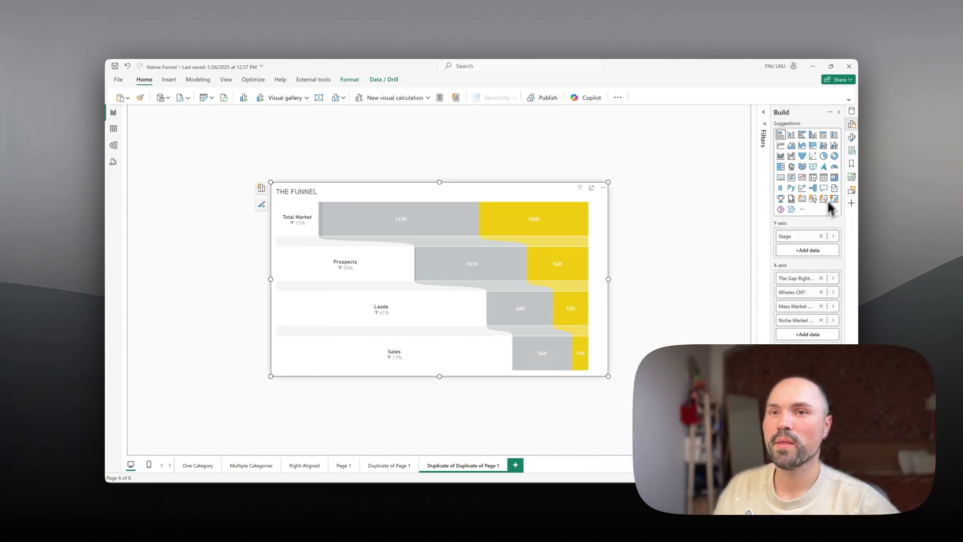
pyautogui.click(852, 137)
pyautogui.click(817, 298)
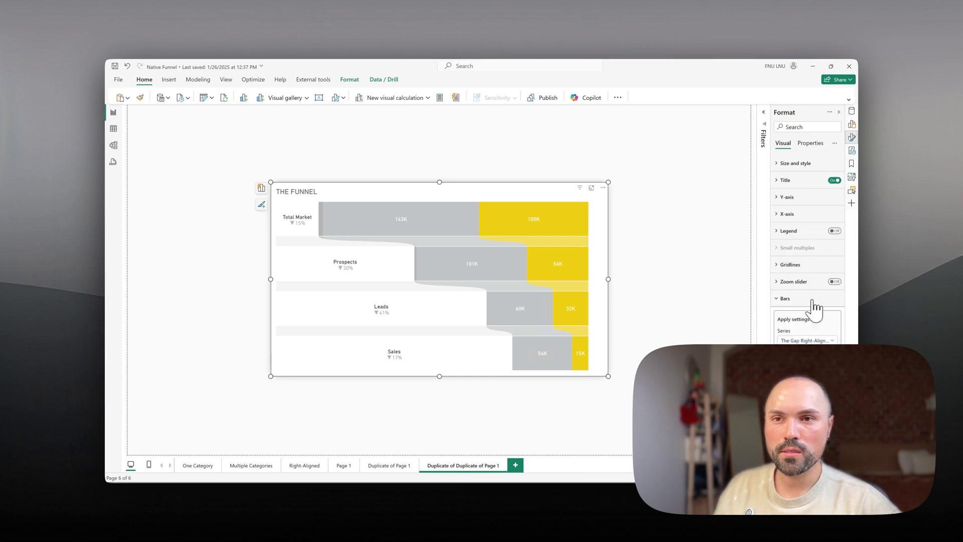
pyautogui.scroll(-1, 803, 326)
pyautogui.click(812, 311)
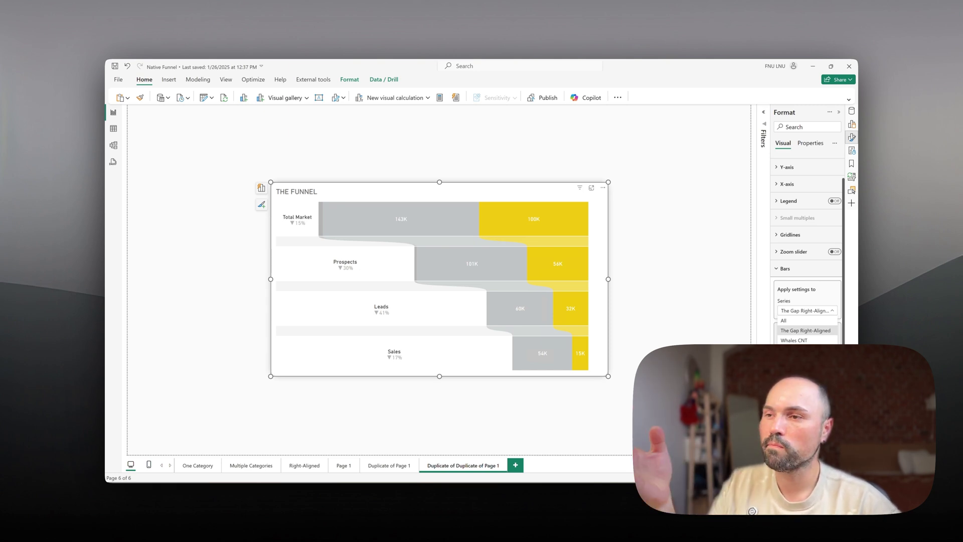
pyautogui.click(652, 220)
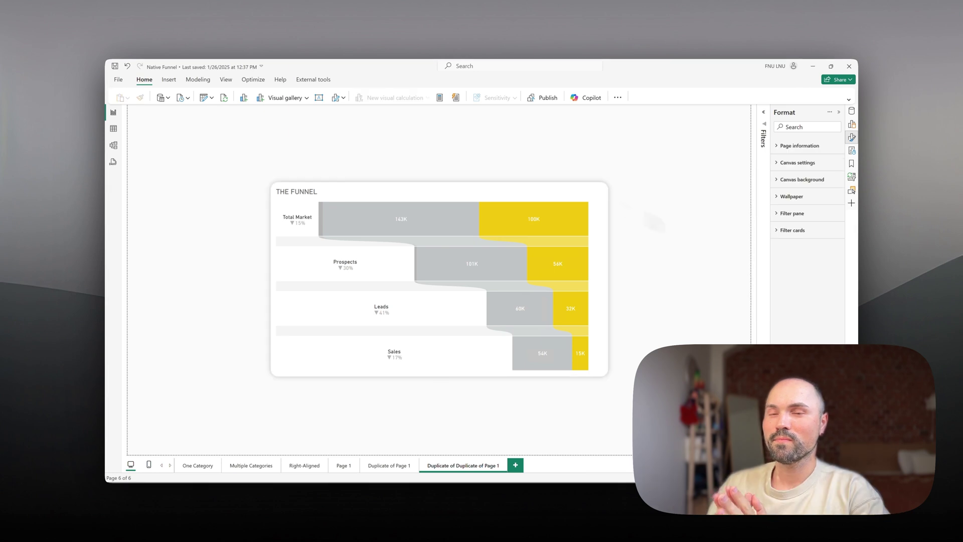